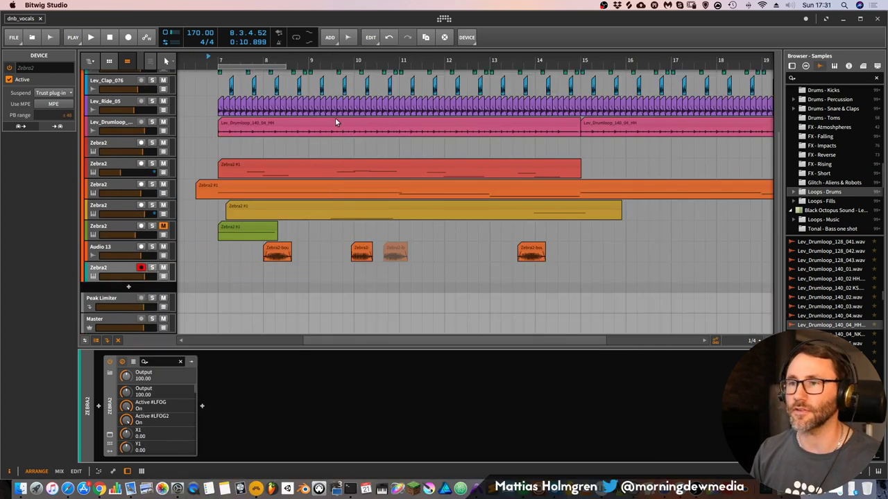
Step: Play the arrangement and zoom the timeline onto the clips around bars 7–19
scroll(336, 259, up, 1)
scroll(322, 260, up, 2)
scroll(322, 260, up, 3)
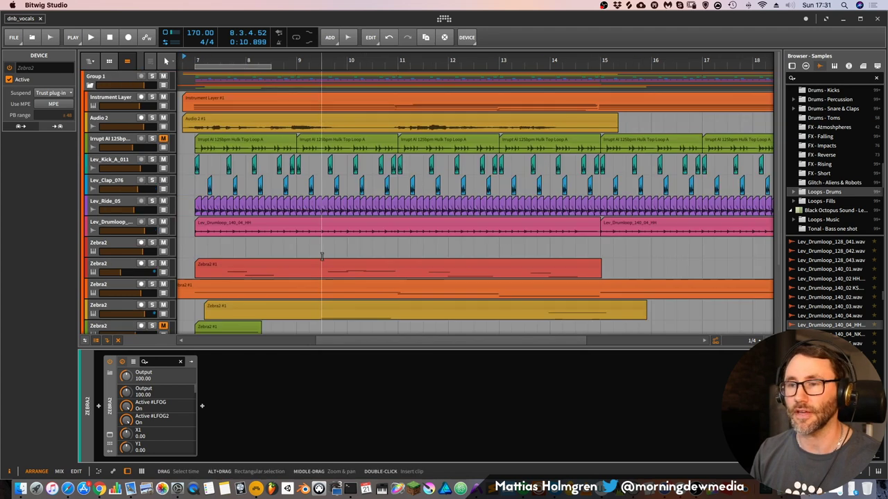
scroll(322, 257, down, 3)
scroll(322, 256, down, 1)
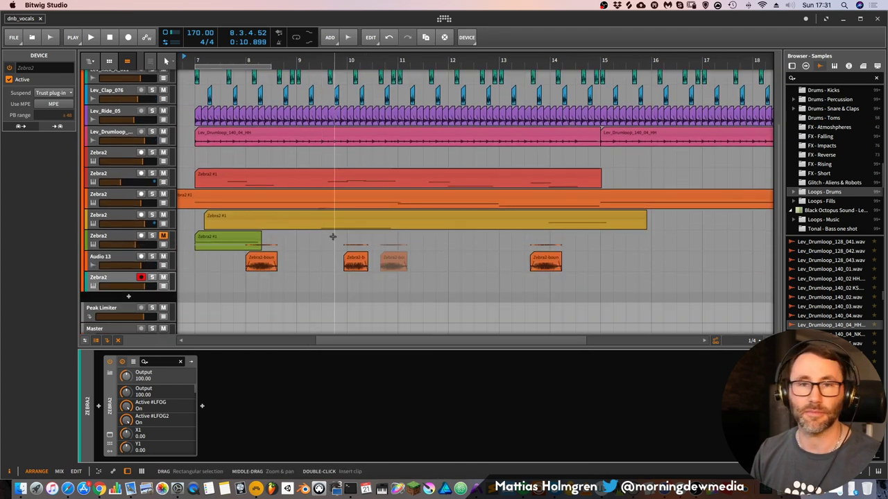
key(space)
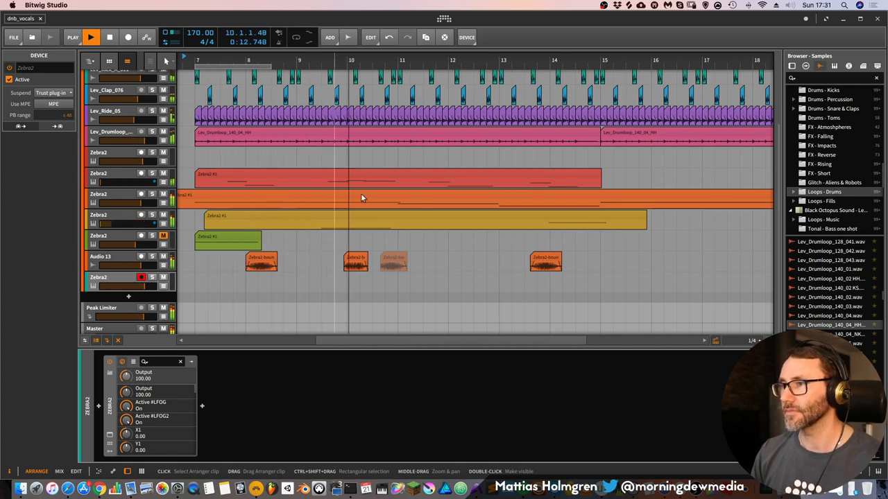
drag(536, 61, 489, 61)
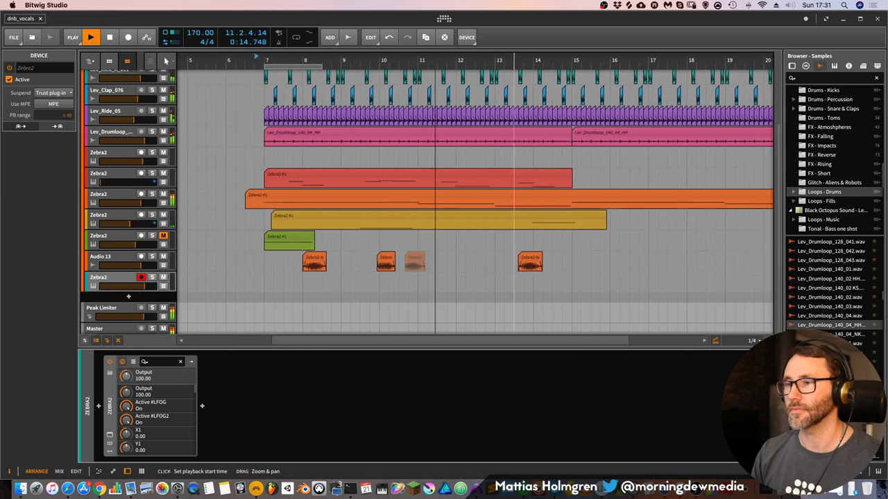
scroll(454, 232, up, 4)
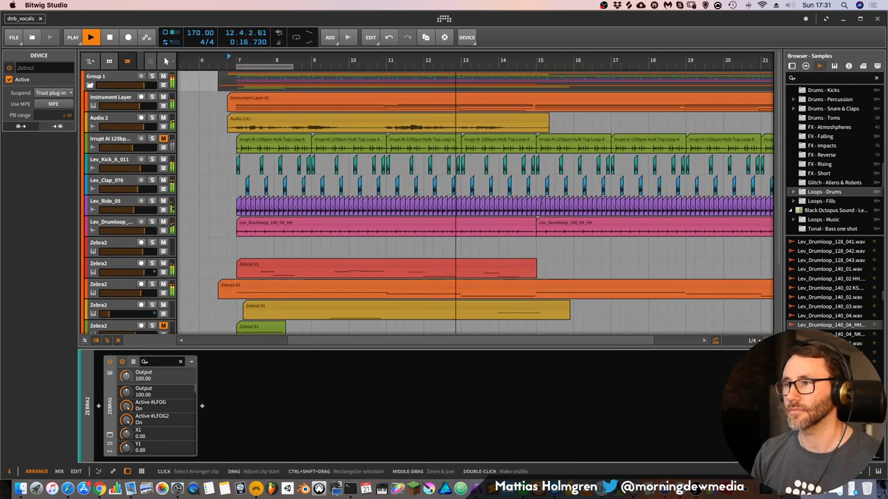
scroll(538, 198, down, 5)
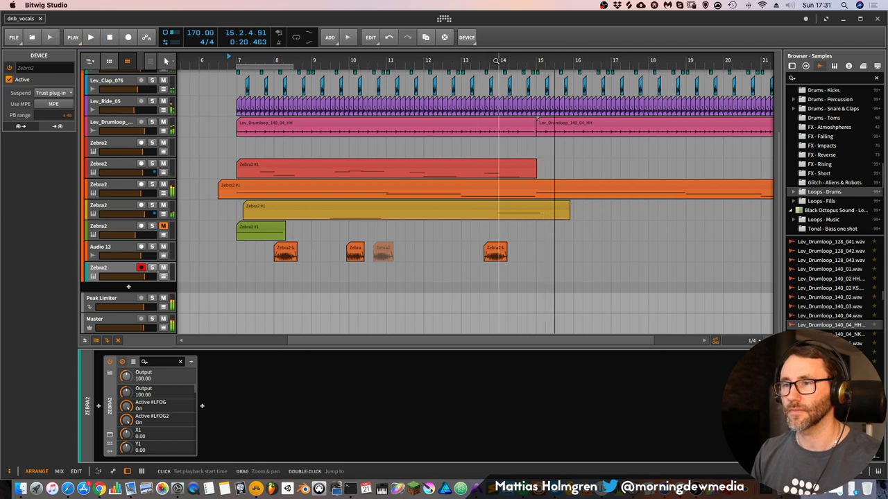
drag(497, 61, 472, 145)
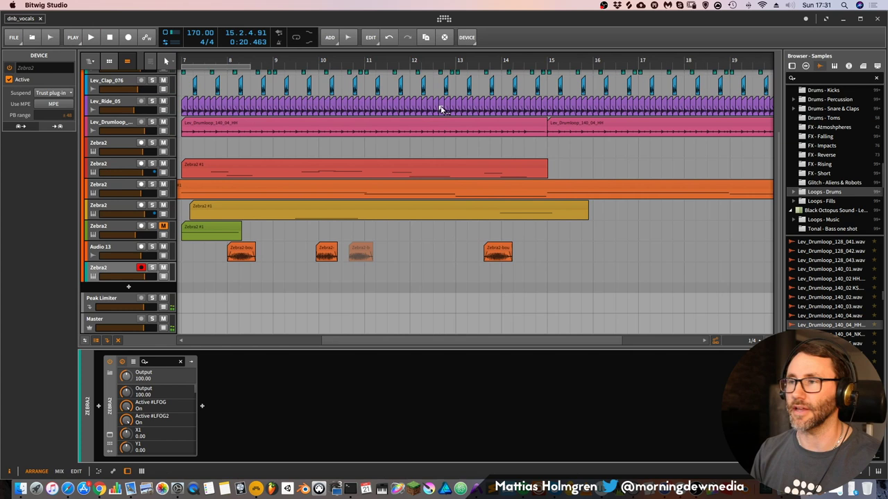
drag(440, 61, 436, 61)
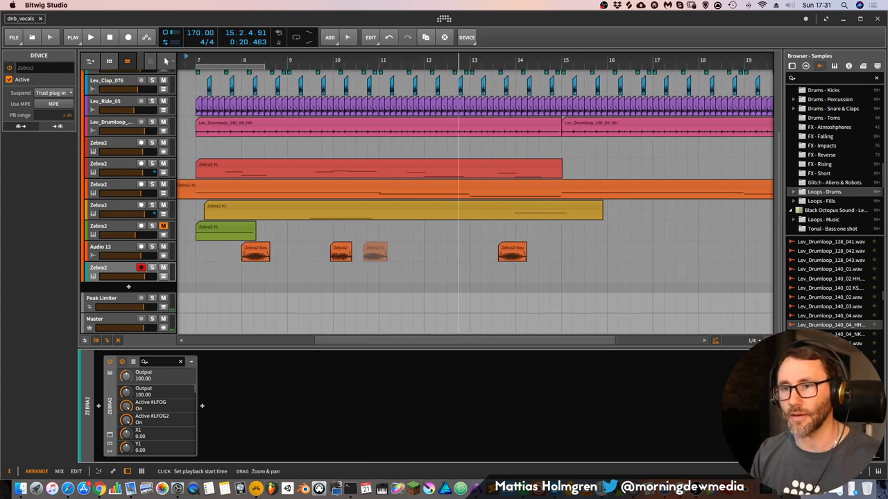
Step: Load Zebra2's init preset as a blank starting patch
click(105, 271)
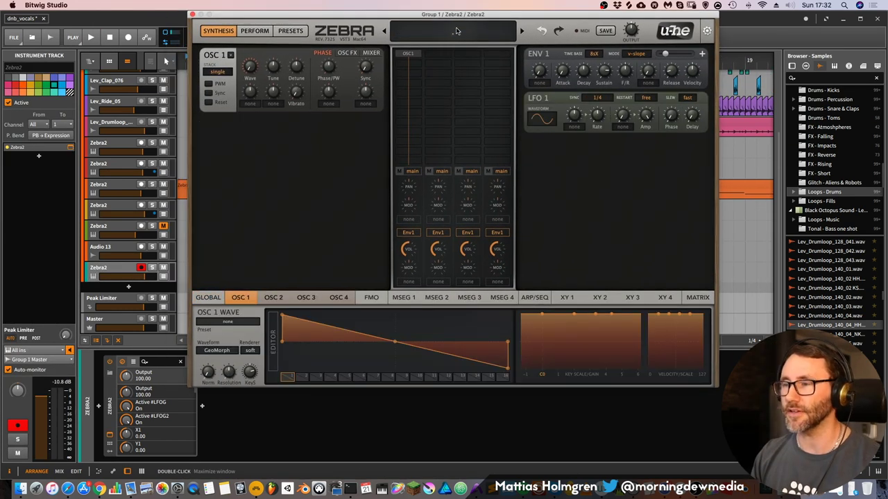
click(456, 30)
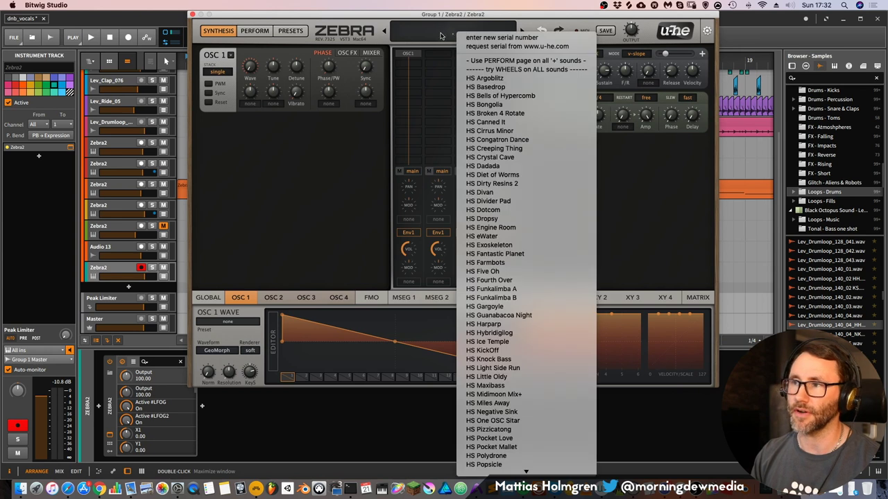
scroll(499, 305, down, 10)
scroll(500, 385, down, 5)
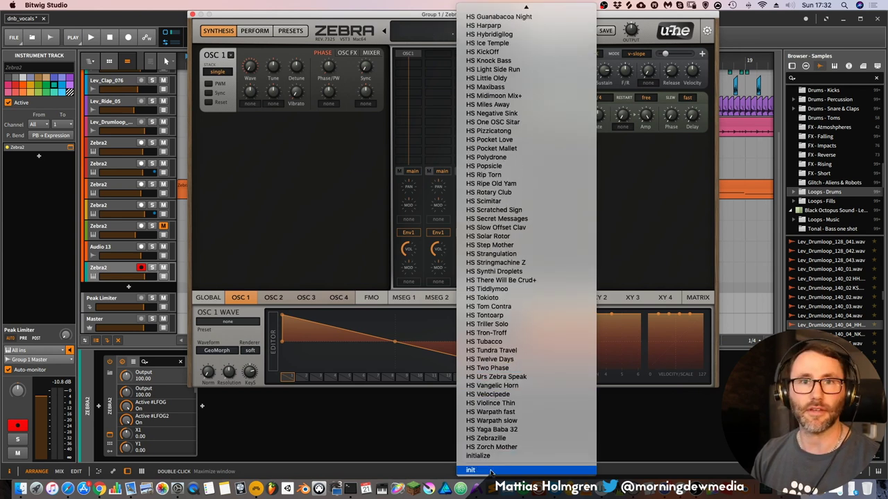
click(490, 473)
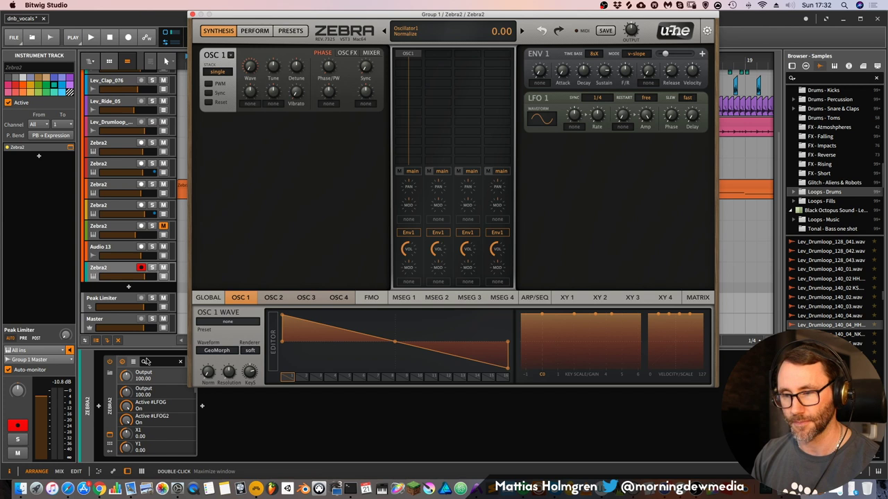
Step: Switch oscillator 1's waveform mode to SpectroMorph
click(205, 298)
click(243, 297)
click(273, 297)
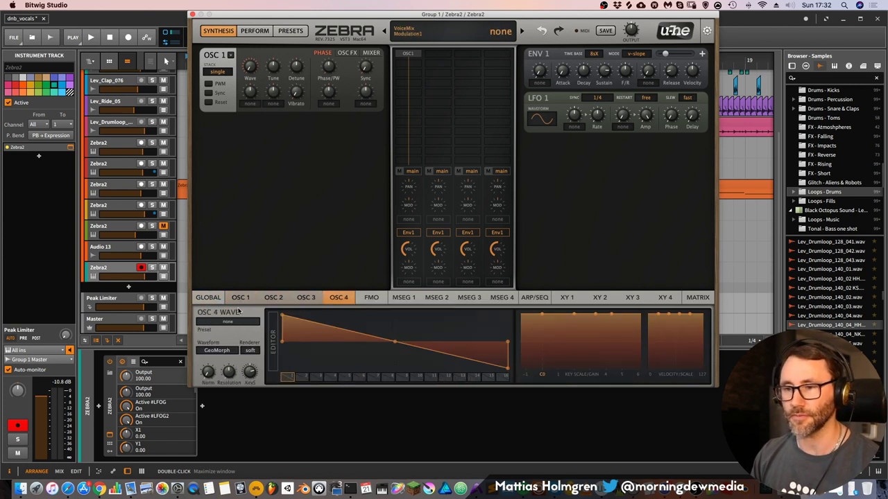
click(242, 298)
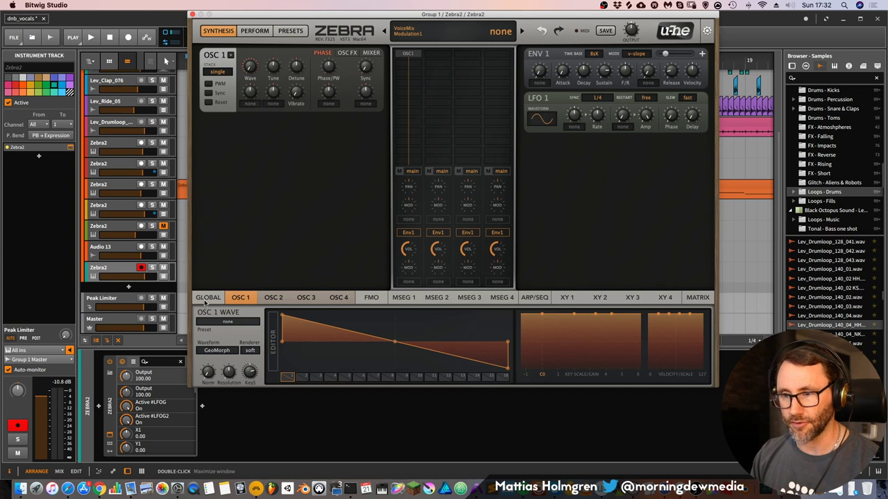
click(225, 352)
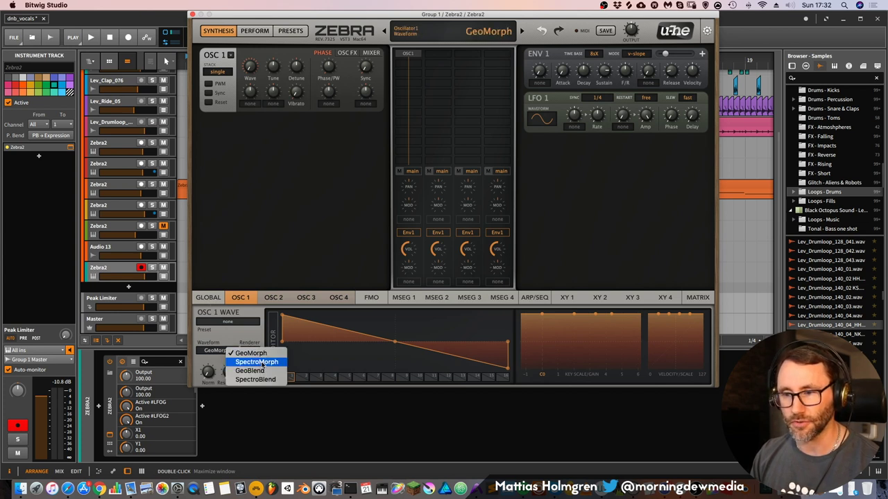
click(258, 363)
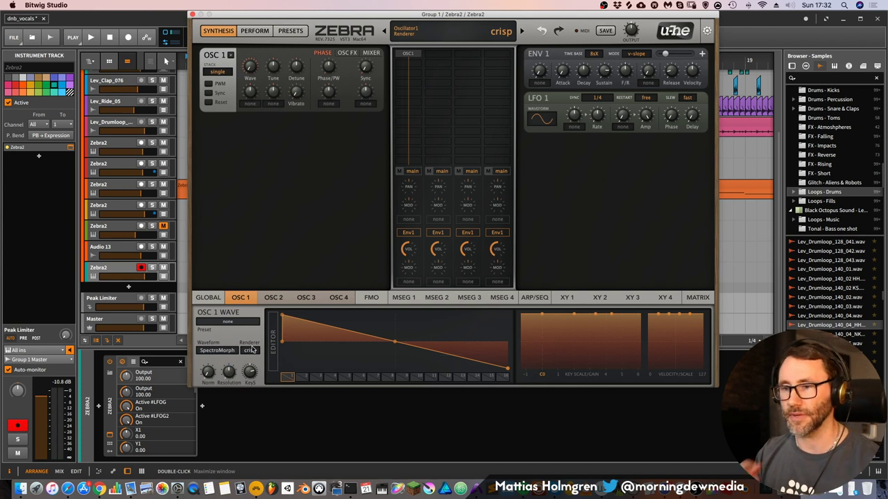
drag(194, 283, 361, 283)
Step: Insert FabFilter Pro-Q 2 from the EQ devices right after Zebra2
click(202, 406)
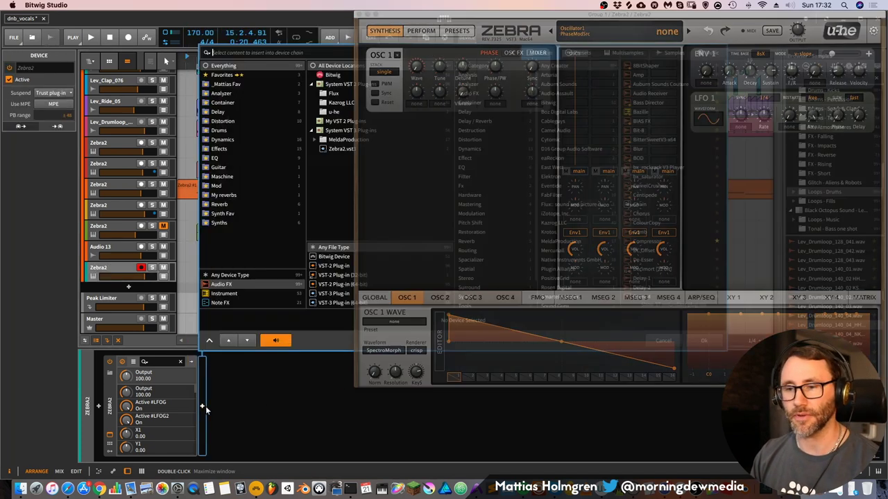
click(220, 158)
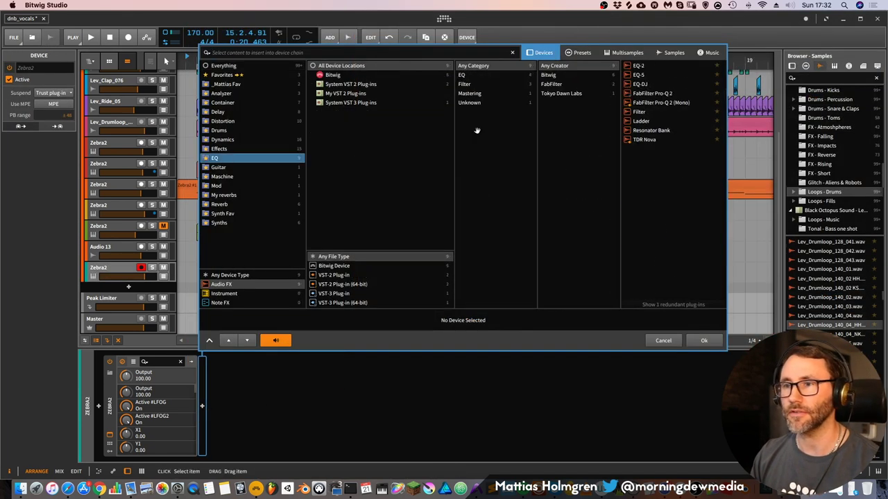
double_click(652, 93)
drag(339, 138, 61, 12)
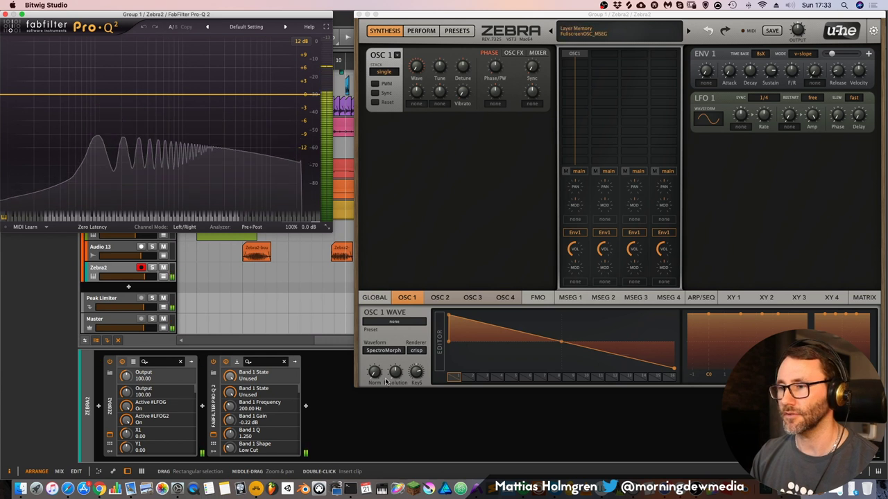
Step: Set oscillator 1's renderer to crisp and bring up Zebra2's global glide settings
click(425, 350)
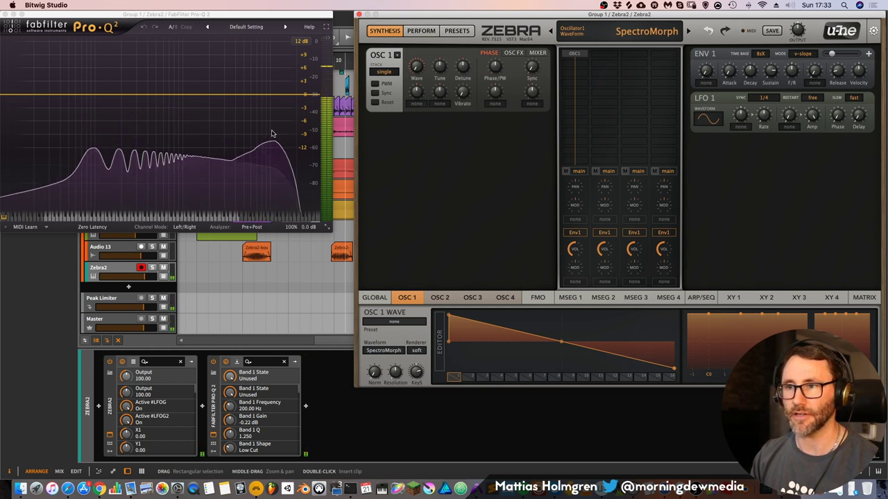
click(417, 350)
click(426, 360)
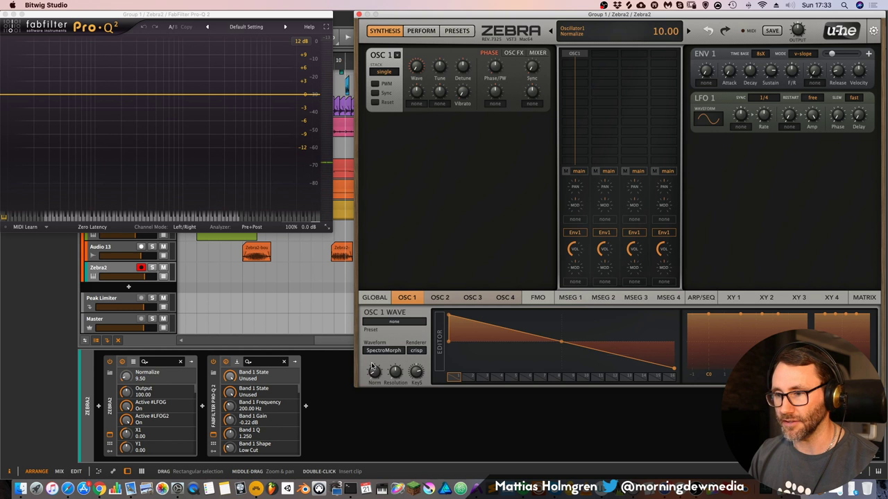
click(375, 297)
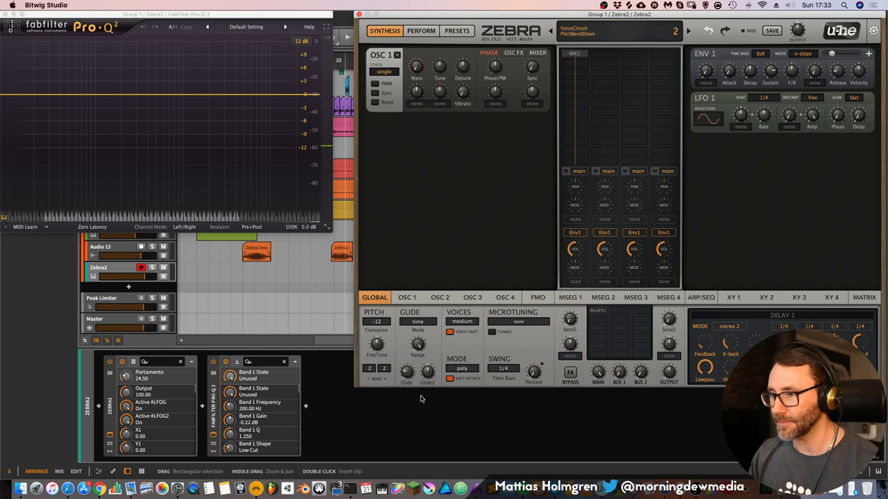
Step: Add a C2 note at the start of the bass clip
double_click(212, 270)
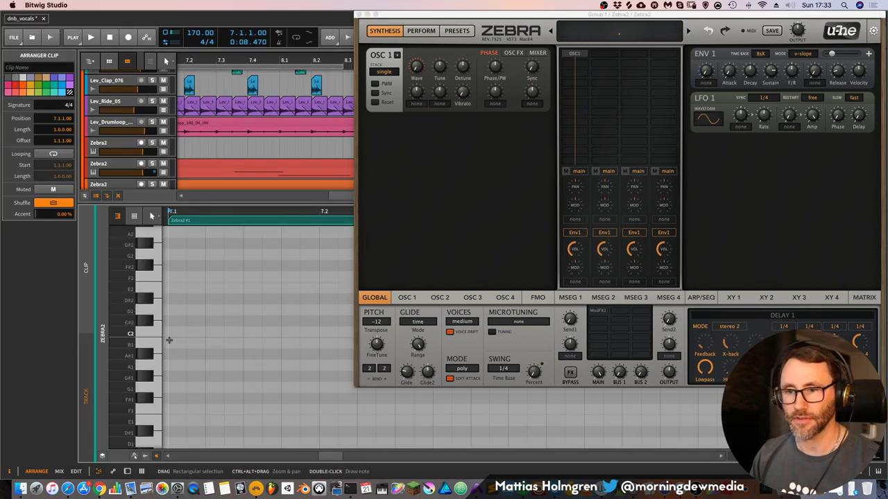
double_click(173, 333)
scroll(167, 320, right, 3)
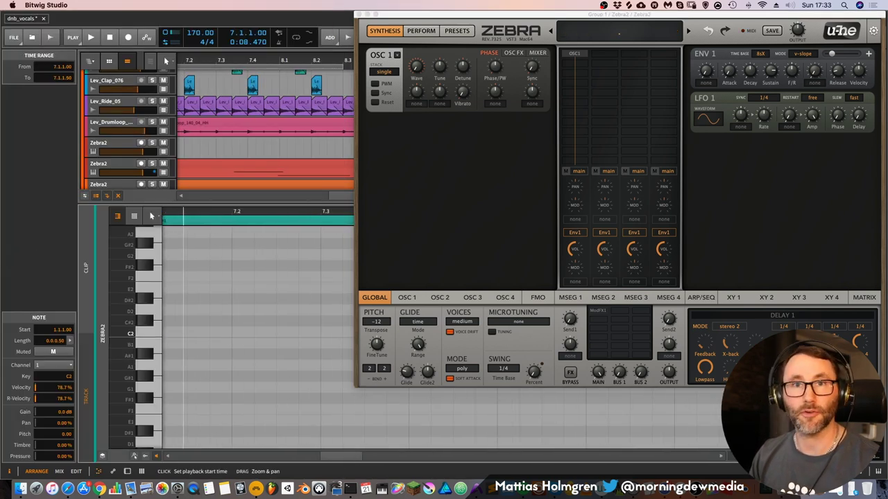
scroll(208, 326, left, 5)
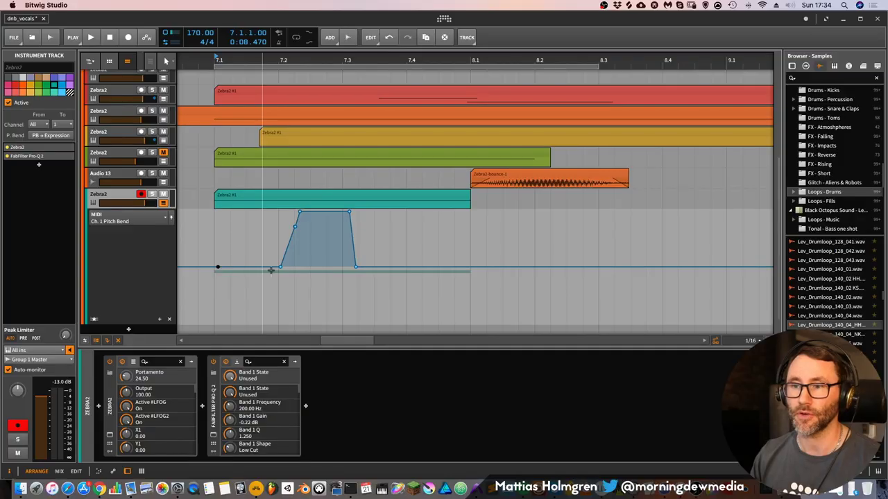
Step: Shape the pitch bend into a peak at 89.6% with a curved fall, removing extra points
drag(281, 267, 247, 217)
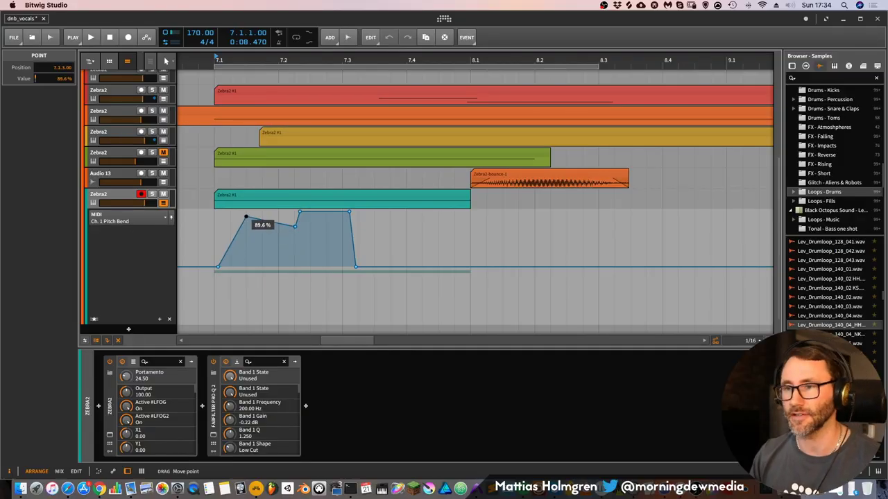
double_click(300, 211)
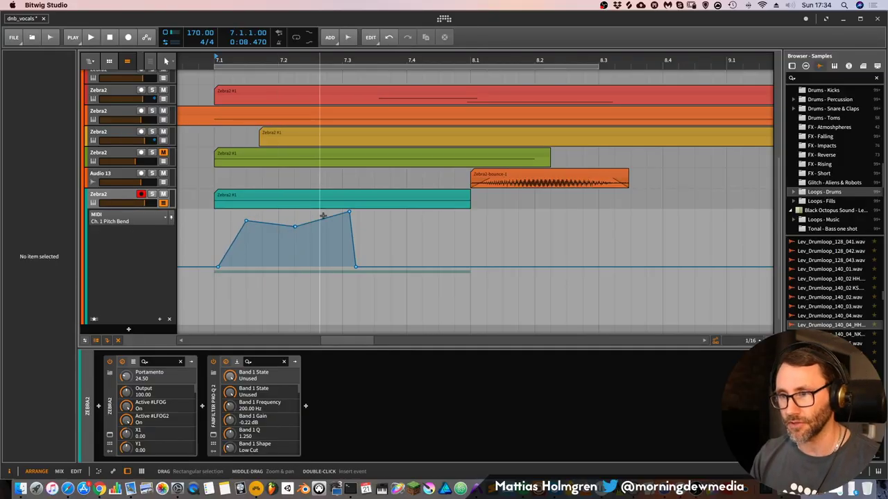
double_click(349, 213)
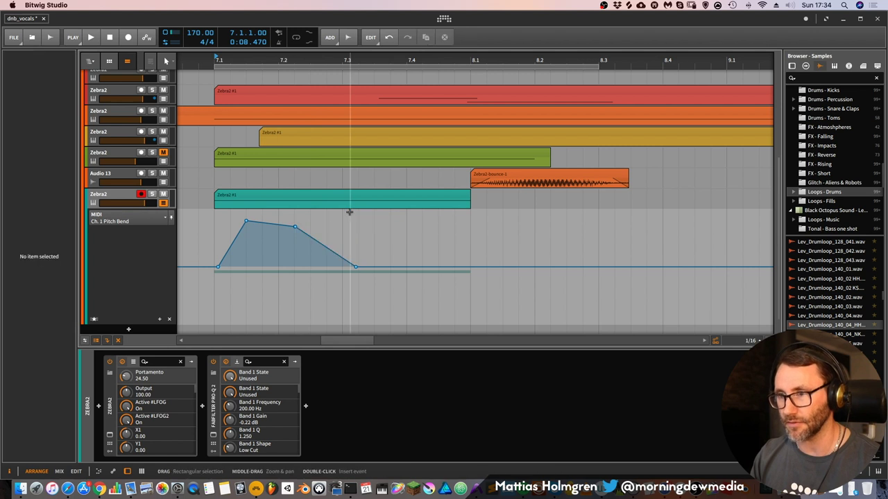
drag(296, 227, 301, 236)
double_click(301, 236)
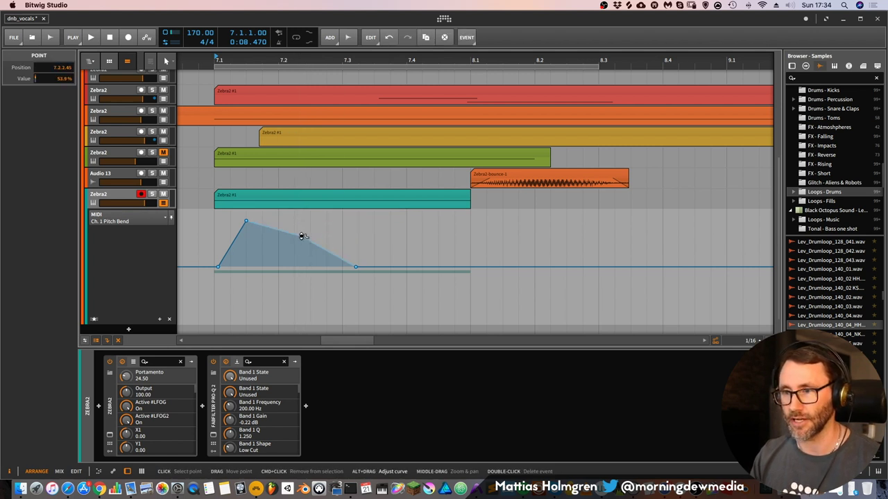
drag(246, 222, 271, 56)
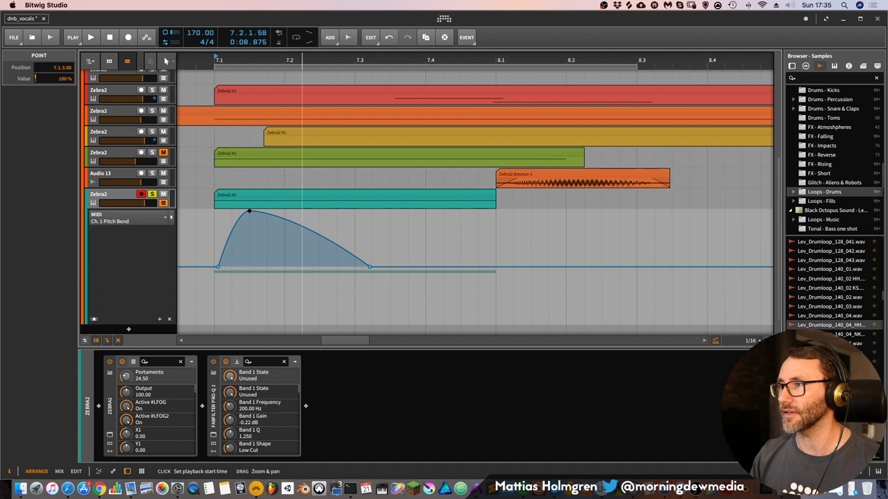
key(space)
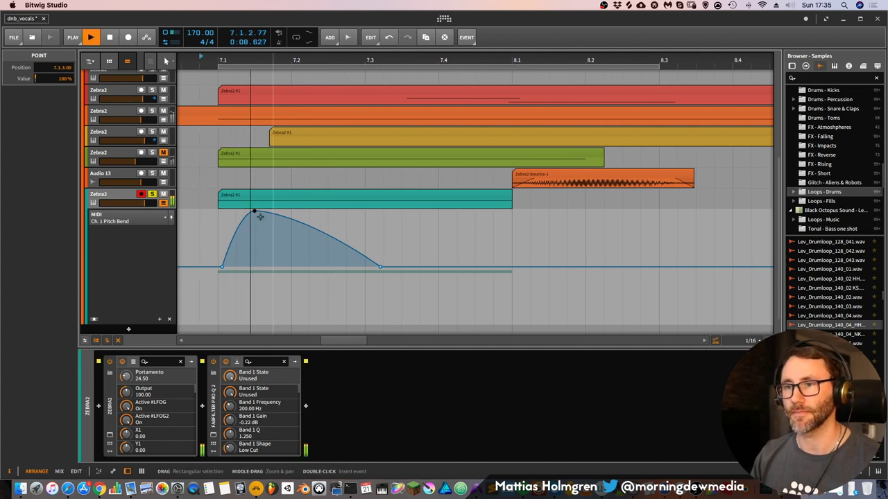
key(space)
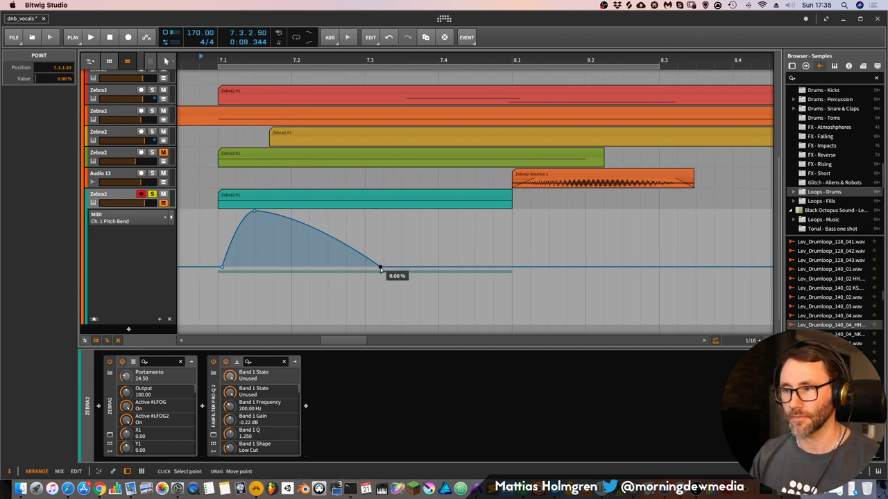
Step: Add a downward pitch-bend dip after the bump and audition it
drag(380, 269, 347, 269)
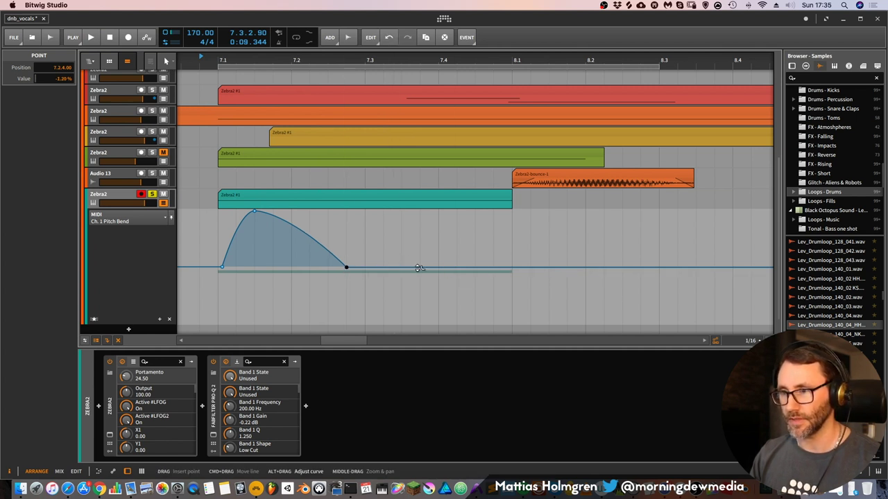
click(423, 264)
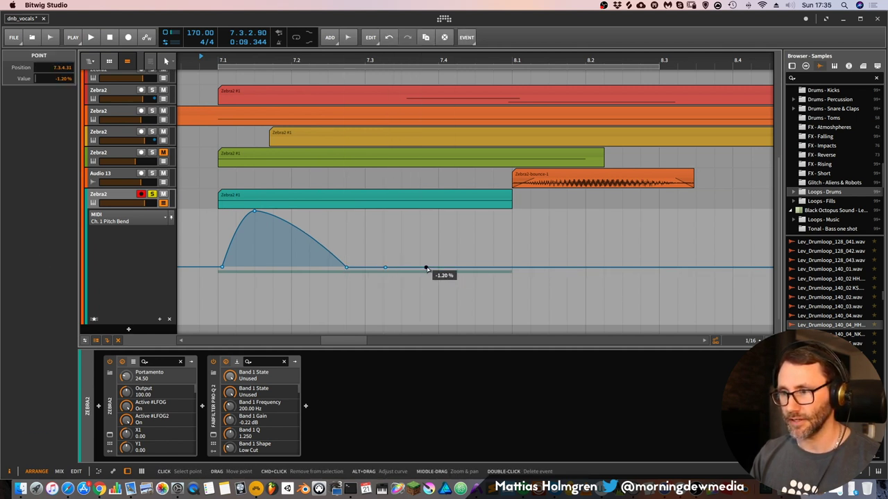
mouse_move(425, 268)
mouse_down()
mouse_move(420, 286)
mouse_move(474, 267)
mouse_up()
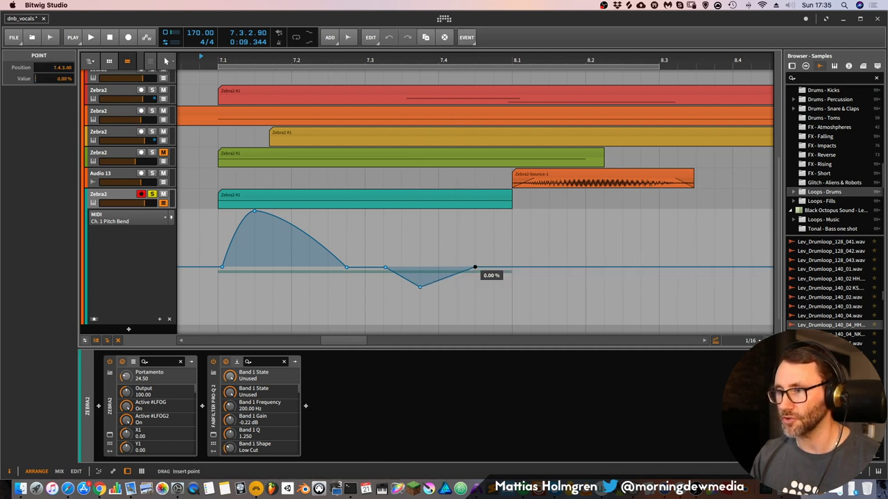
key(space)
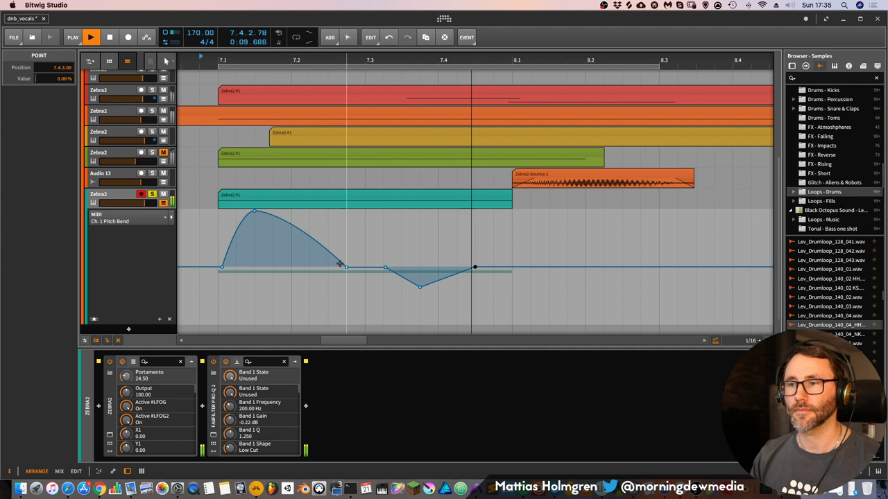
key(space)
drag(341, 265, 330, 270)
key(space)
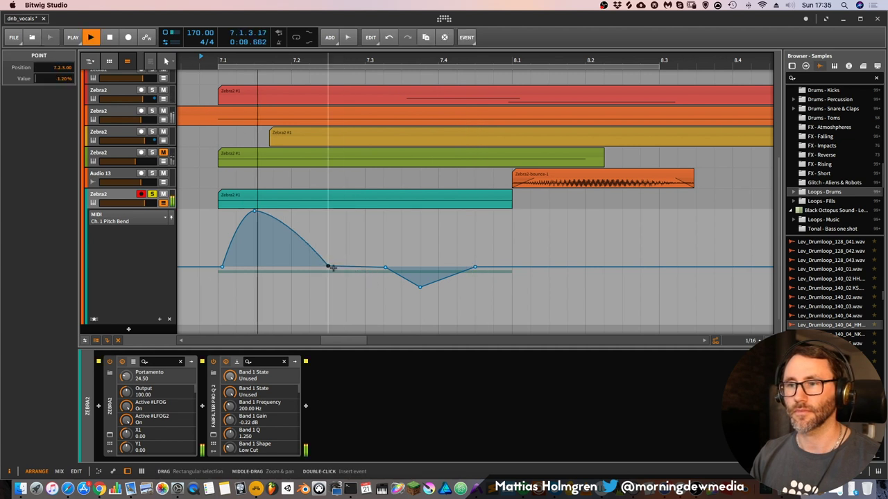
key(space)
key(space)
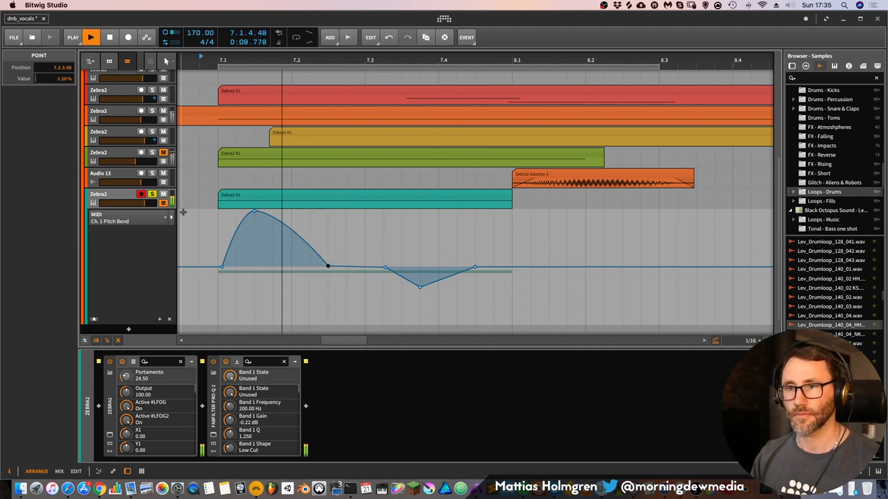
Step: Make the dip shallower and earlier with a later end, then show Zebra2
drag(385, 267, 365, 267)
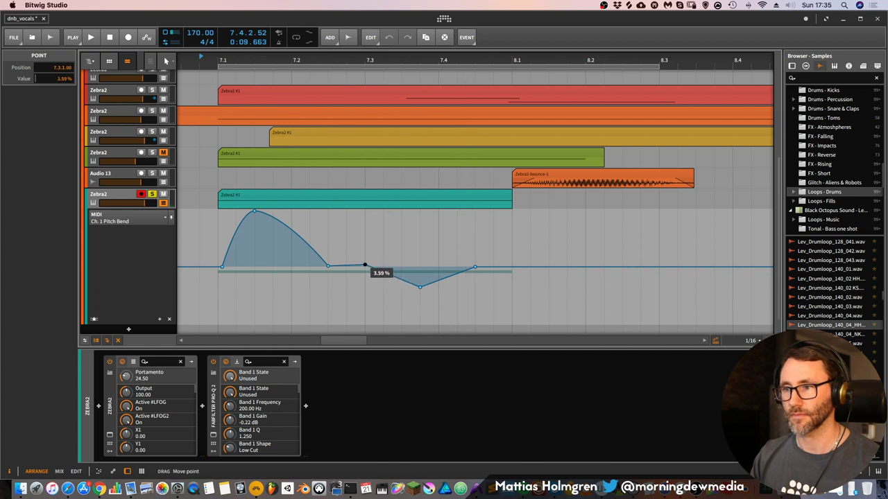
key(space)
drag(420, 286, 391, 283)
key(space)
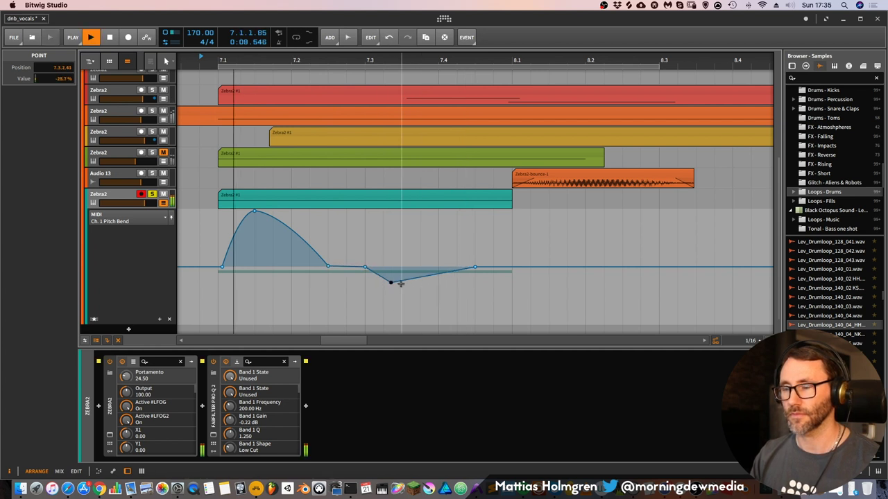
drag(475, 268, 494, 268)
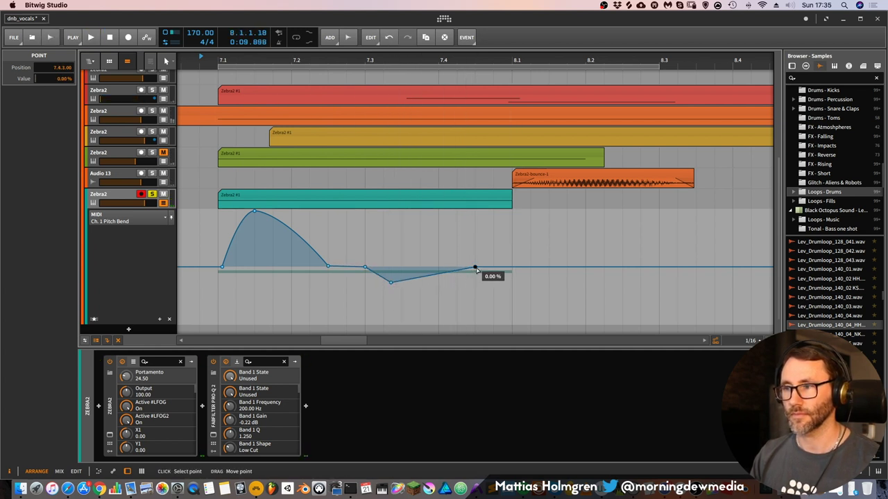
key(space)
key(ctrl+p)
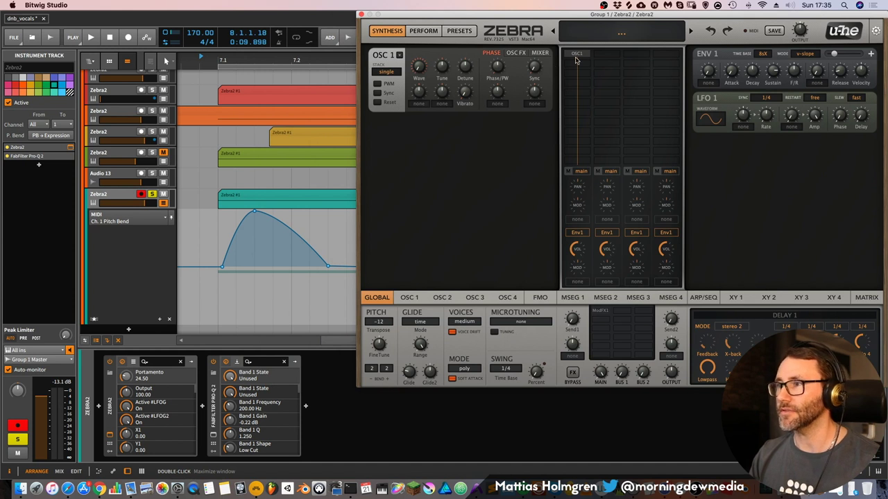
Step: Put an XMF1 filter under OSC1, set to band-pass BP2 with XMF drive mode
click(582, 65)
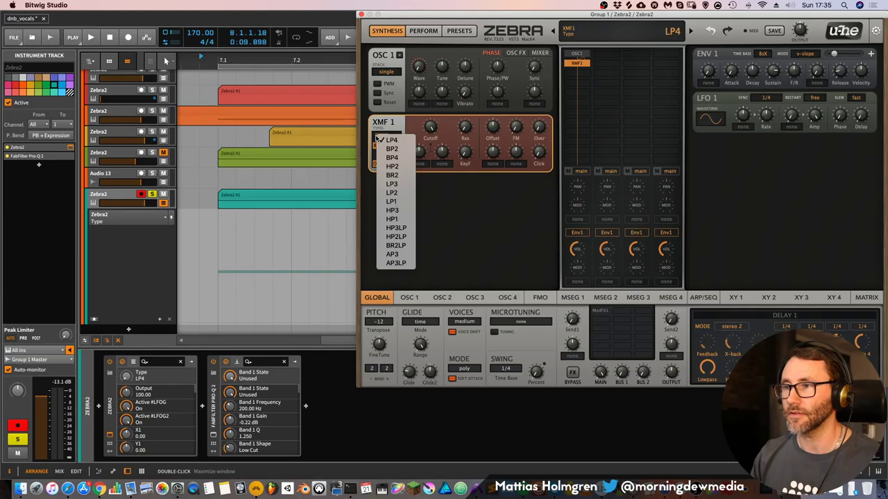
click(398, 149)
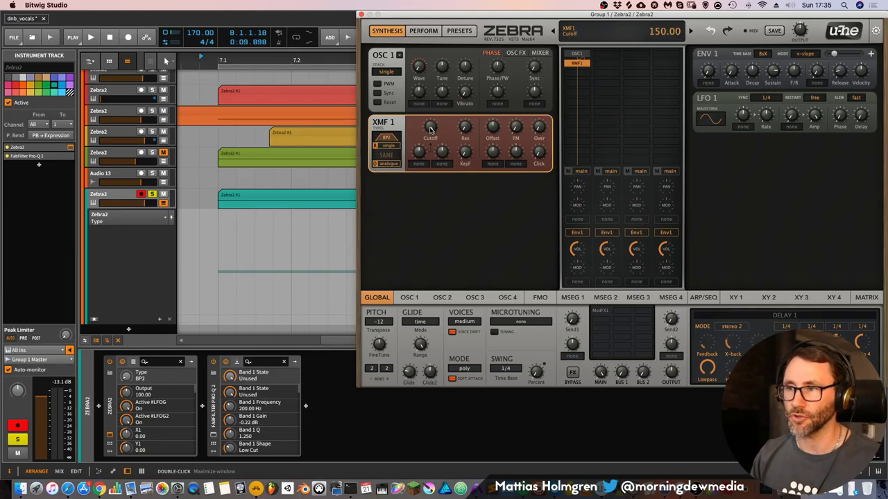
click(380, 164)
click(409, 169)
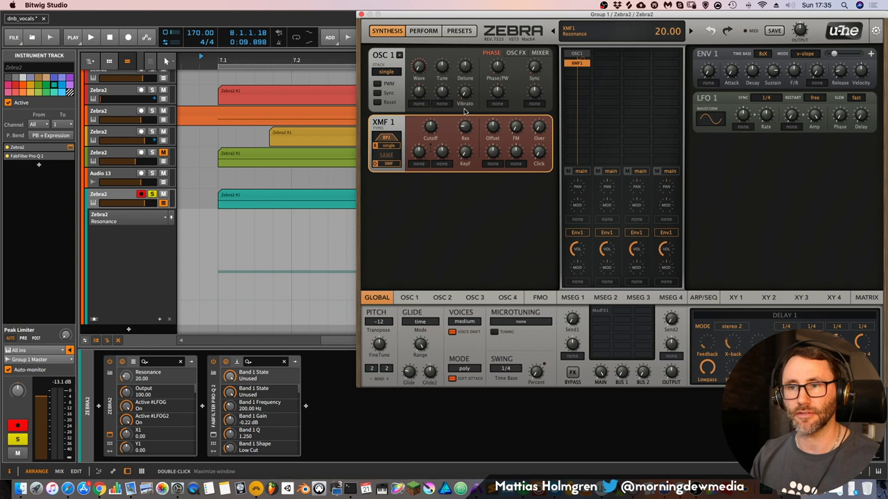
scroll(301, 273, down, 2)
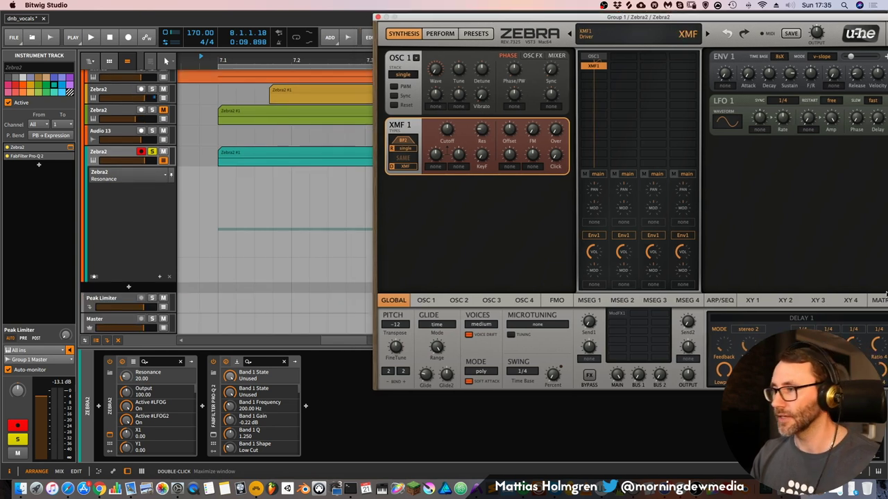
drag(553, 21, 534, 19)
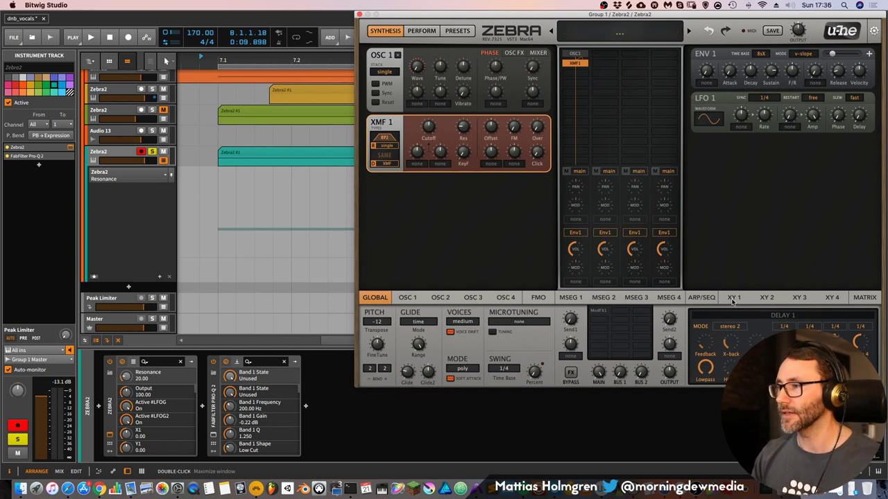
Step: Assign XMF1 cutoff to XY 1's X axis and show the PERFORM pads page
click(733, 299)
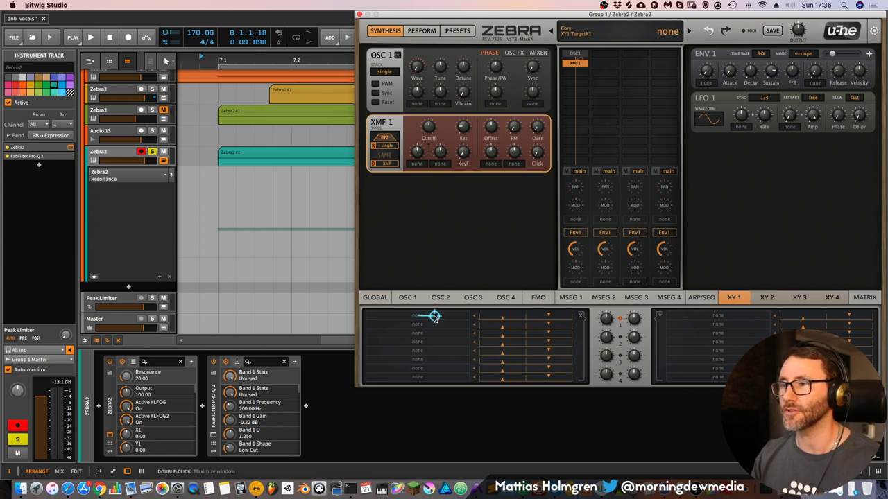
drag(465, 173, 430, 133)
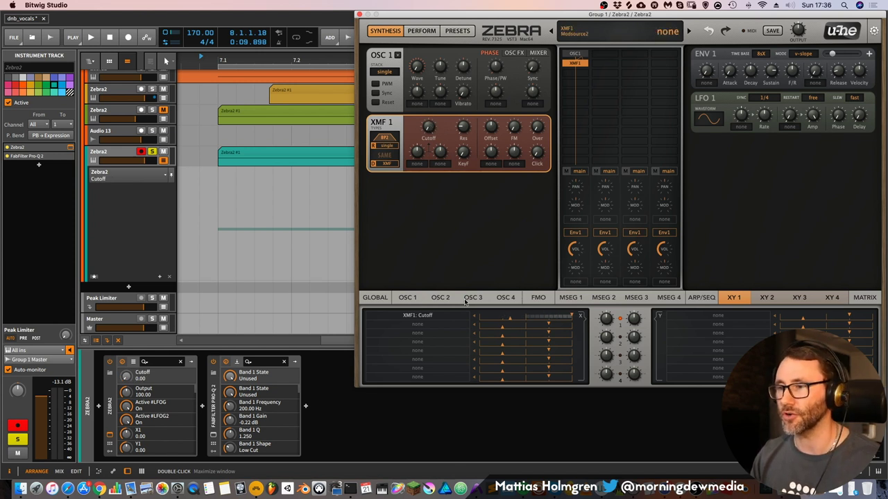
click(425, 31)
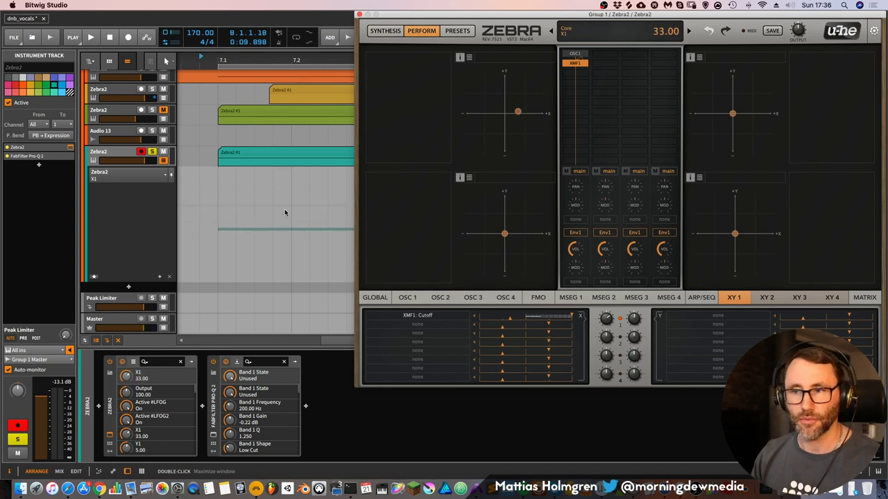
Step: Draw X1 automation with a rise near 42%, quick spikes and a second peak
drag(397, 10, 563, 3)
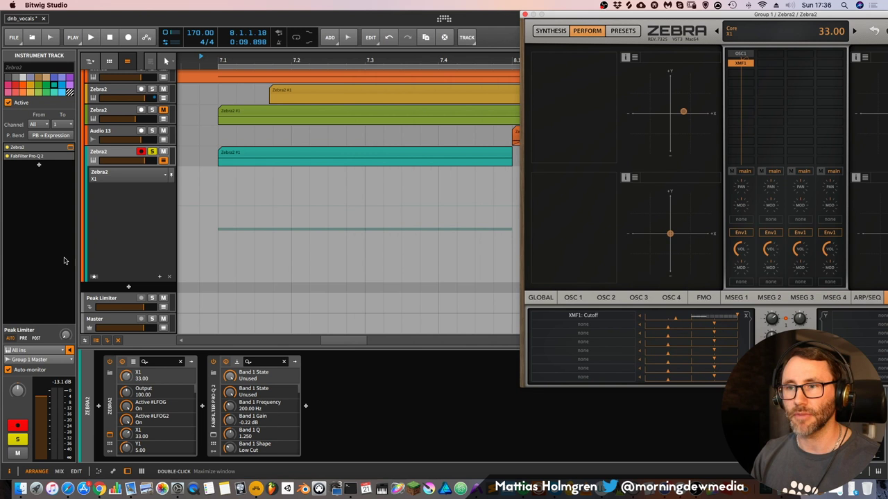
double_click(220, 207)
mouse_move(220, 207)
mouse_down()
mouse_move(220, 233)
mouse_move(255, 183)
mouse_up()
double_click(254, 232)
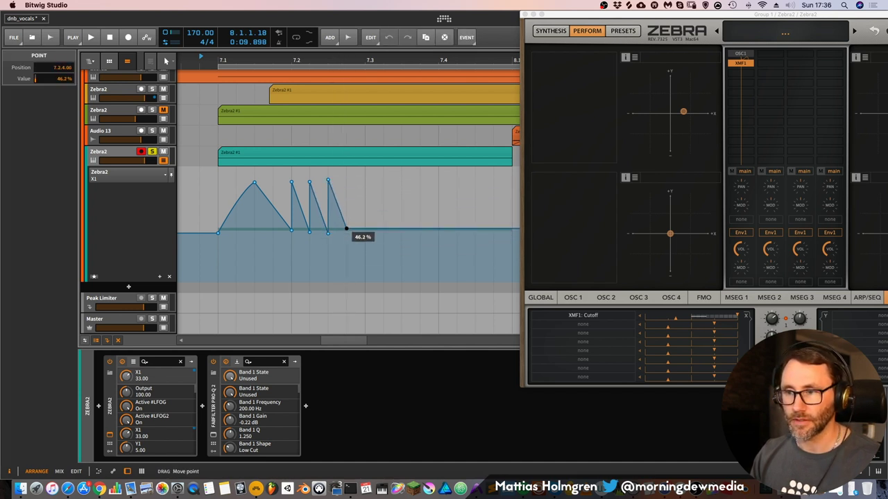
mouse_move(413, 231)
mouse_down()
mouse_move(415, 248)
mouse_move(401, 172)
mouse_up()
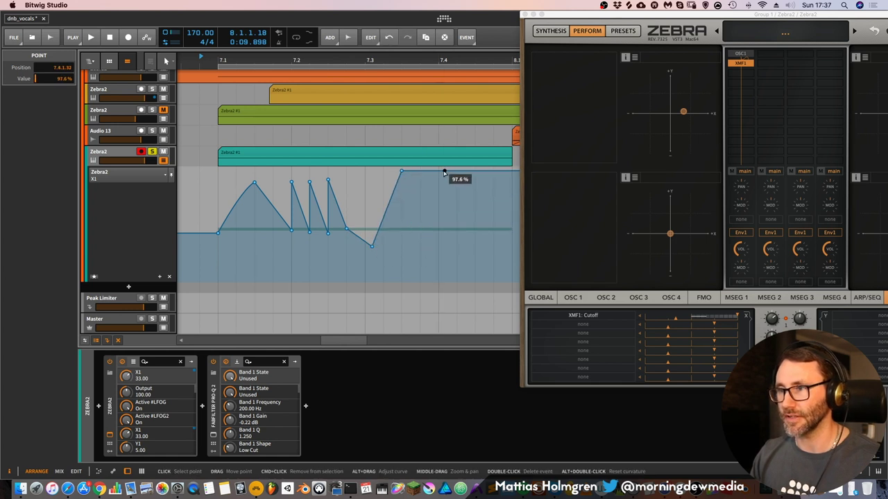
mouse_move(483, 173)
mouse_down()
mouse_move(484, 243)
mouse_move(475, 249)
mouse_up()
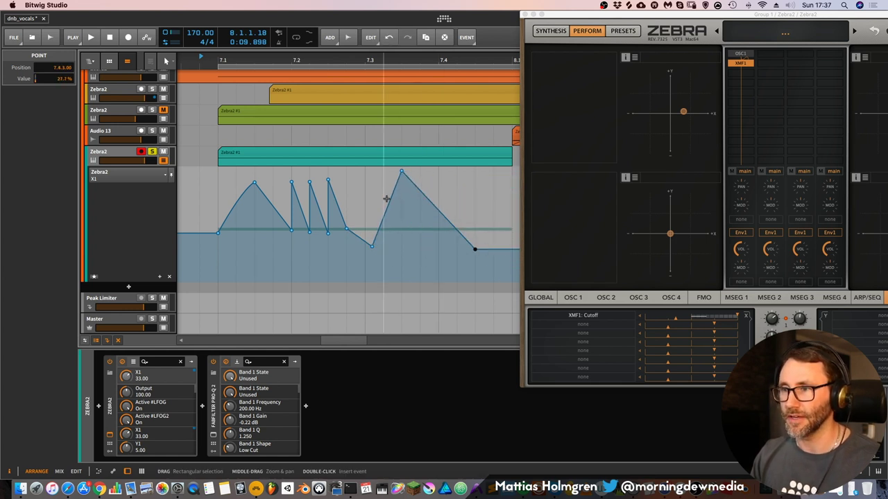
click(387, 203)
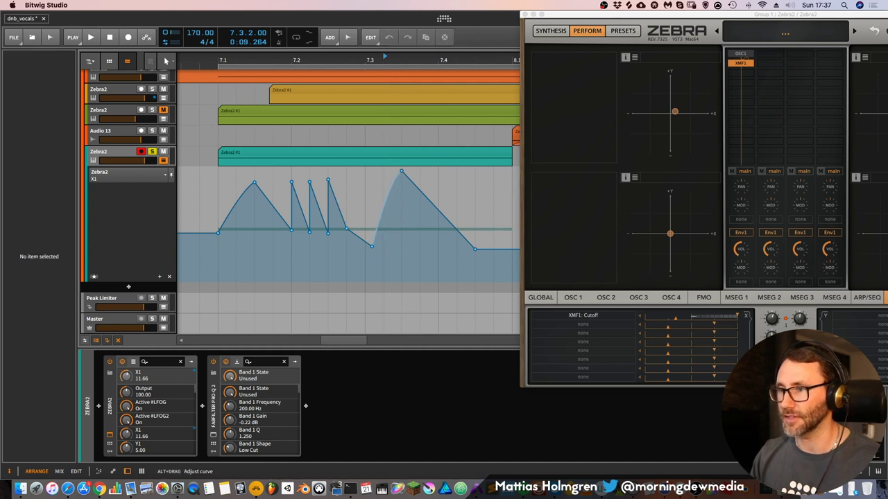
drag(400, 172, 392, 186)
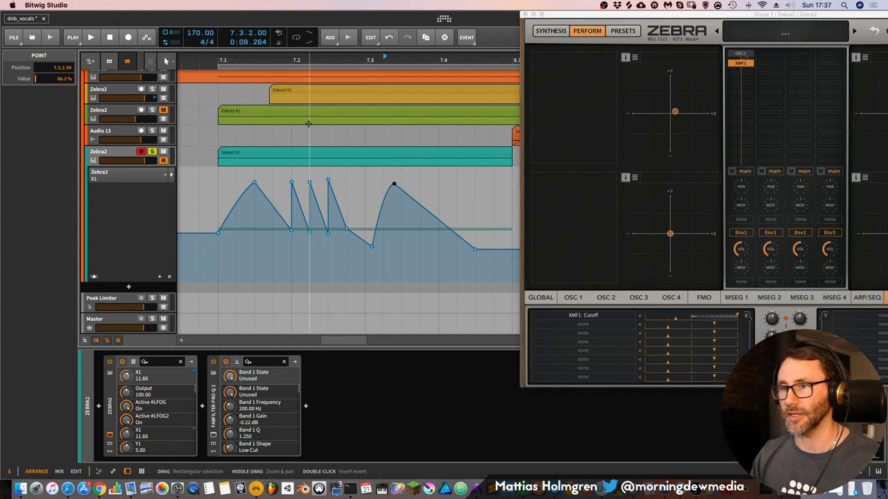
Step: Audition from bar 7.1 and raise the point after the second peak to about 41%
click(222, 60)
key(space)
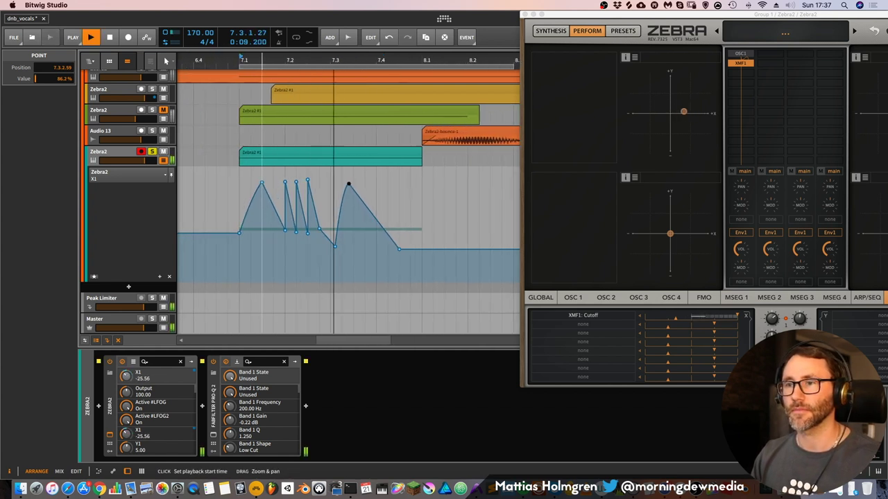
key(space)
click(400, 250)
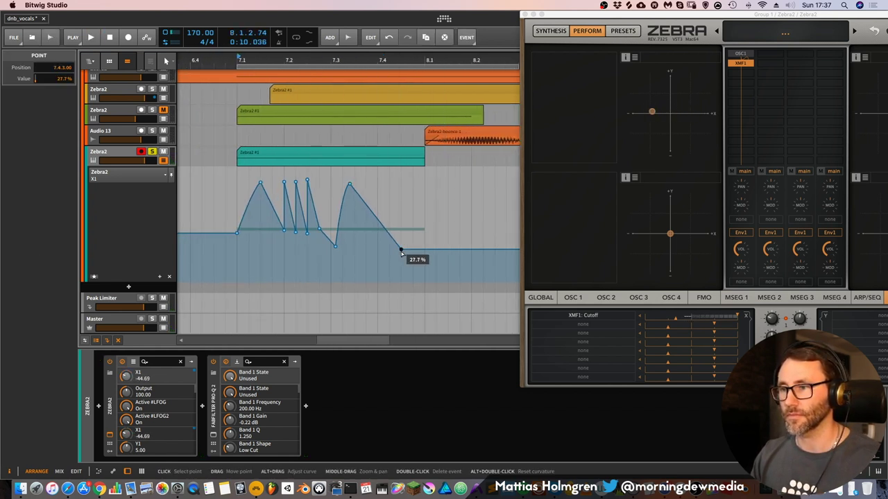
drag(400, 251, 413, 233)
key(space)
key(space)
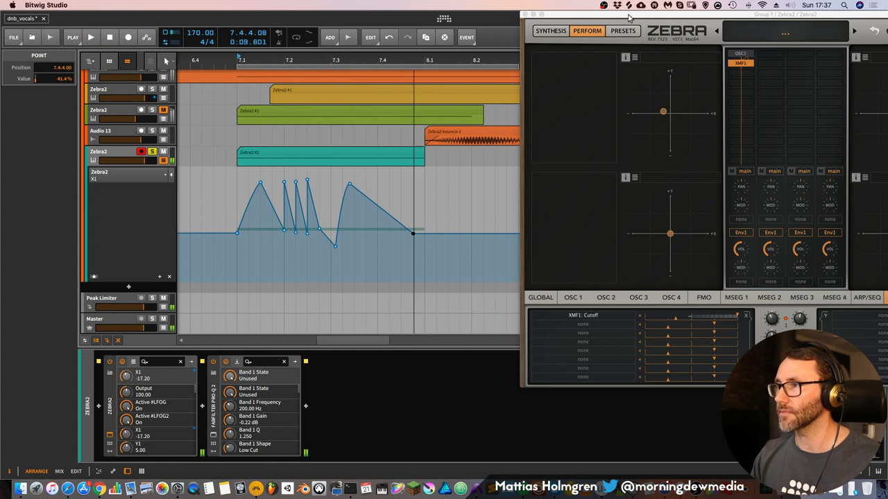
click(550, 31)
key(space)
drag(654, 13, 495, 3)
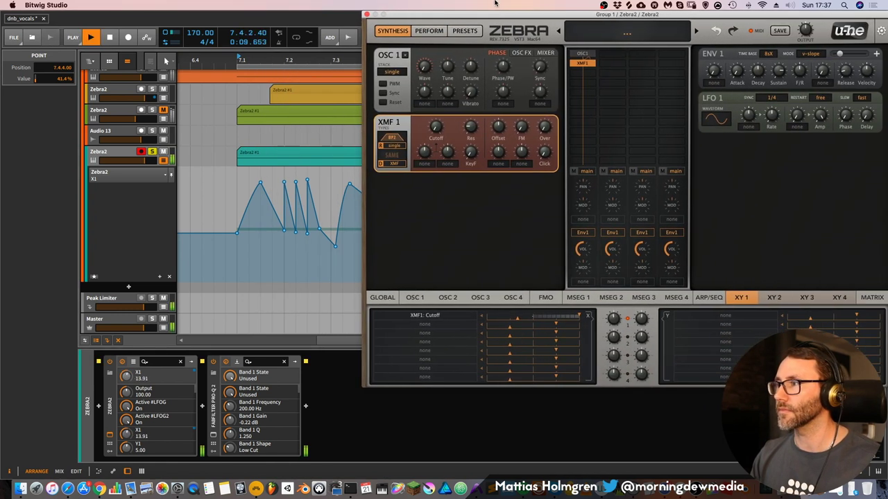
Step: Try serial and parallel filter stacking, then keep XMF1 in single mode
key(space)
click(393, 155)
click(396, 151)
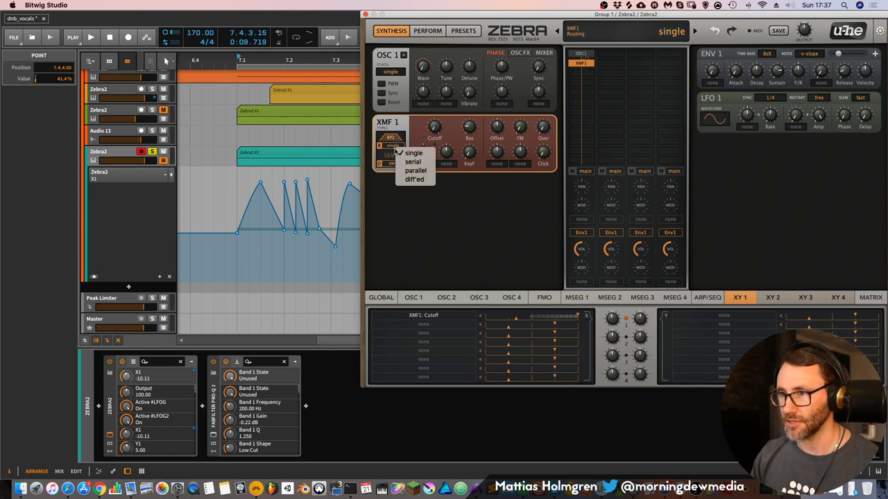
click(416, 163)
key(space)
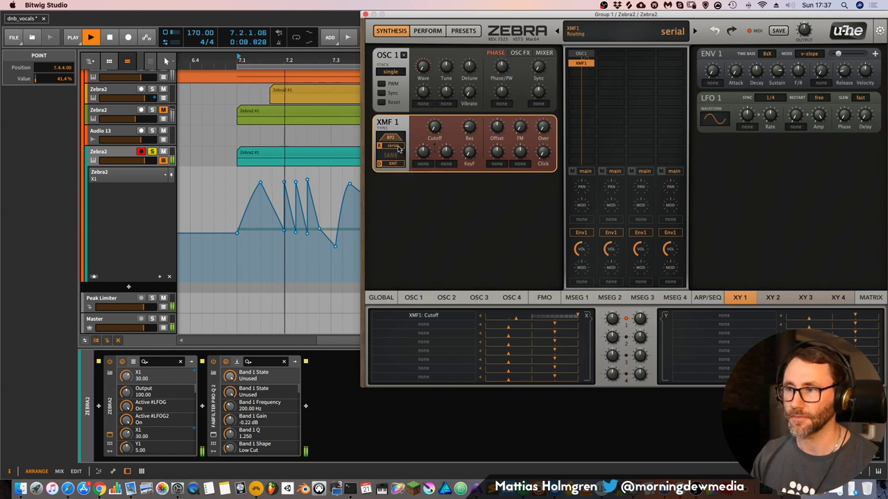
click(406, 160)
click(411, 168)
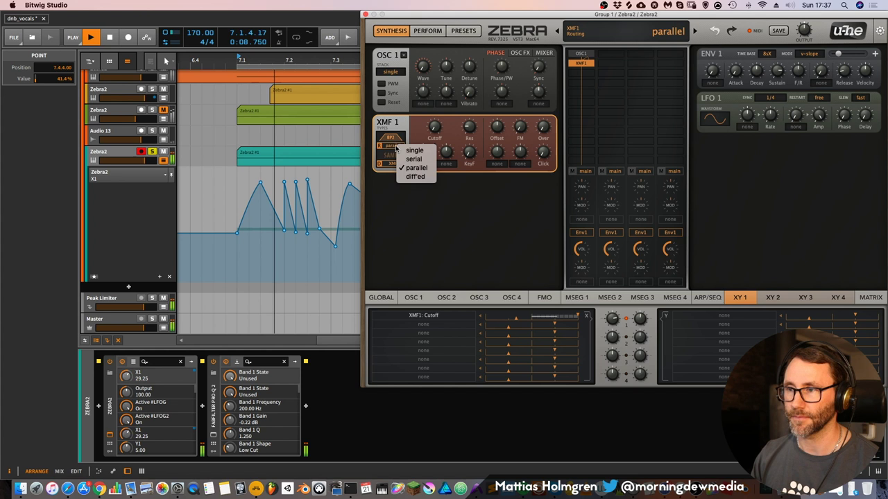
click(414, 151)
key(space)
Step: Raise XMF1 resonance to 37 and overload to about 11.5 while auditioning
click(469, 124)
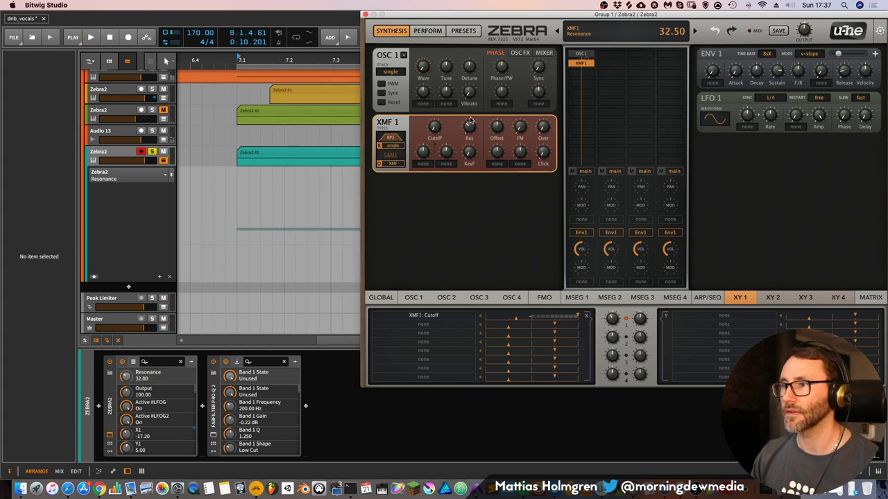
click(258, 58)
key(space)
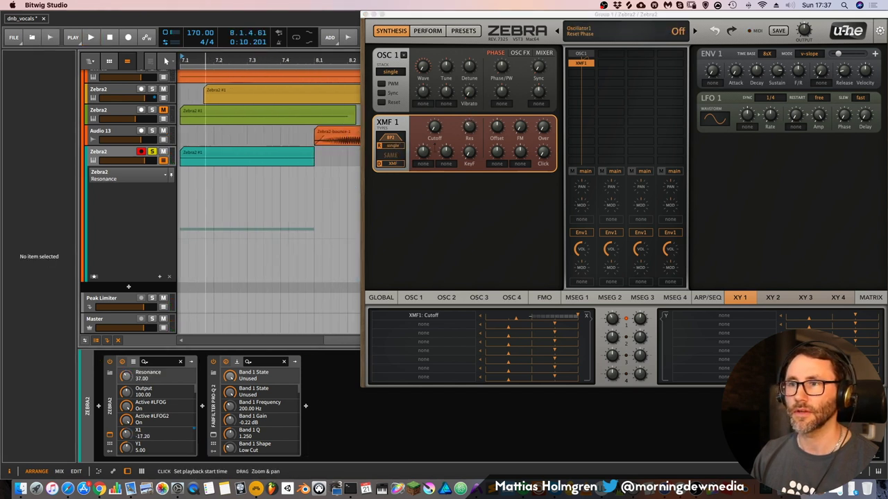
drag(193, 59, 194, 58)
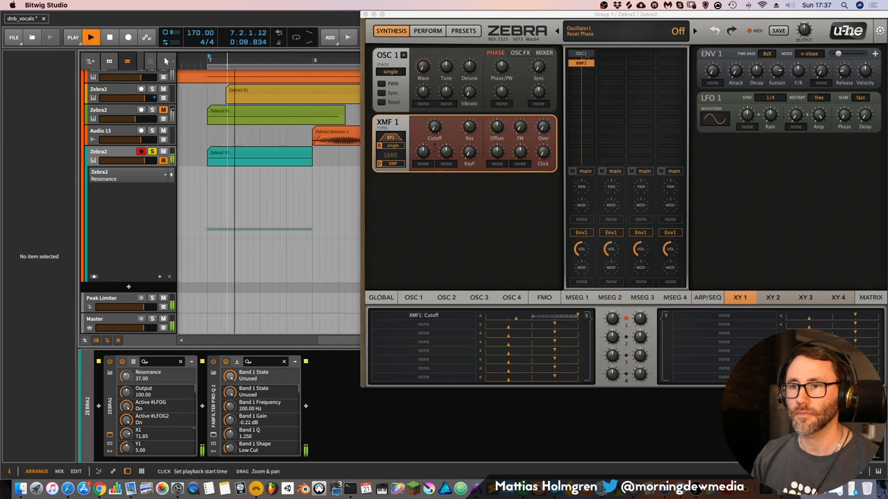
click(545, 129)
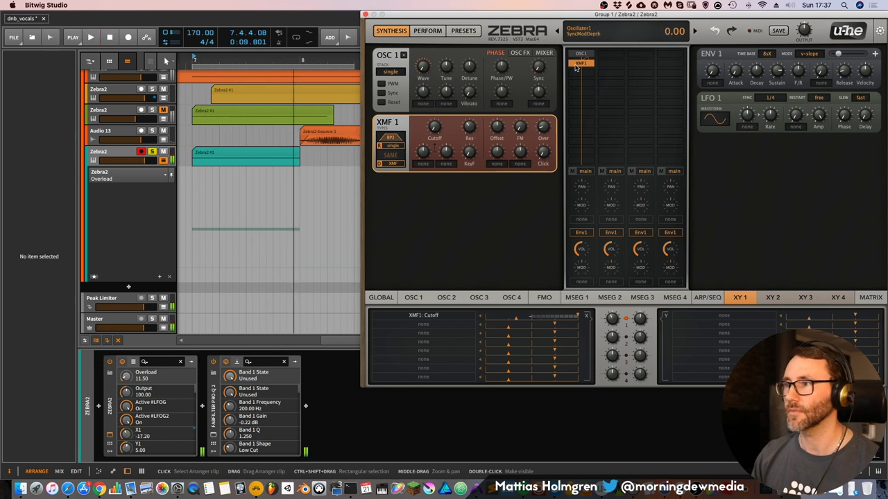
key(Delete)
Step: Try the Exophase spectral effect on oscillator 1 with a negative amount
click(587, 55)
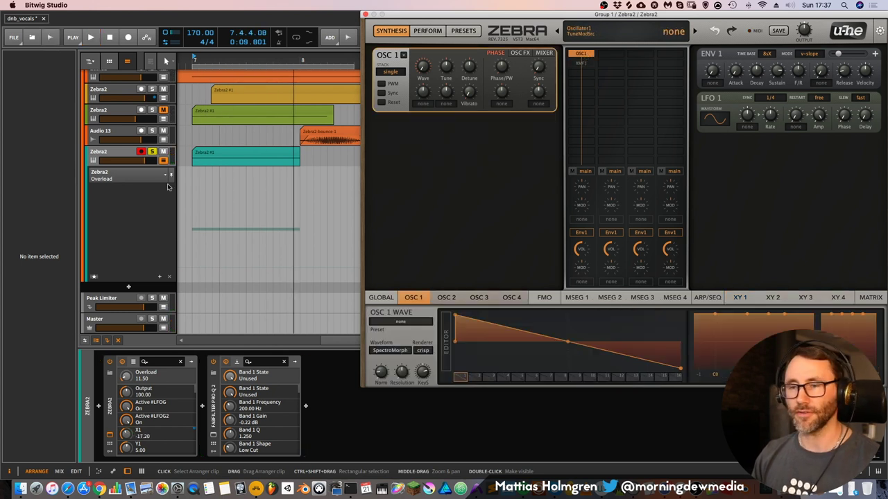
key(space)
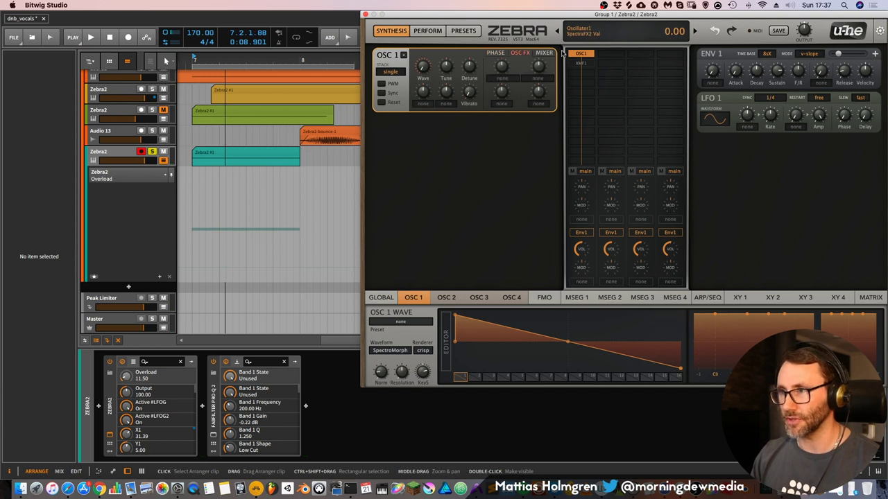
click(502, 81)
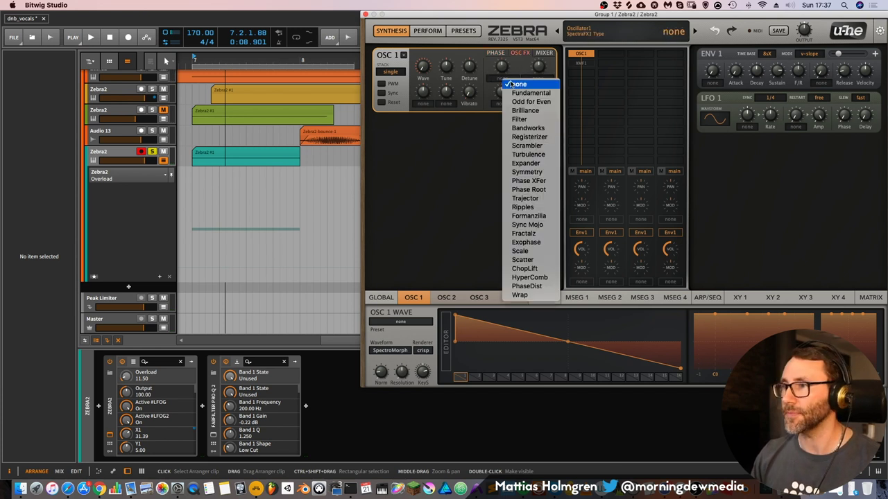
click(526, 242)
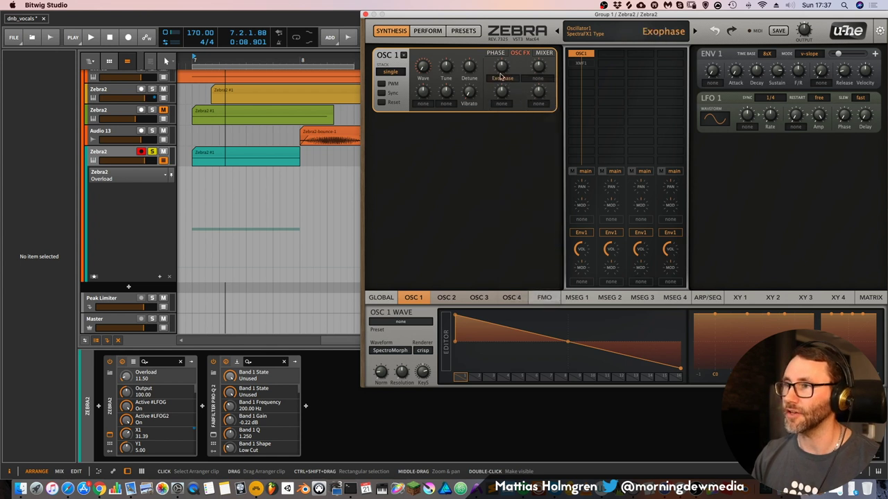
drag(504, 68, 505, 71)
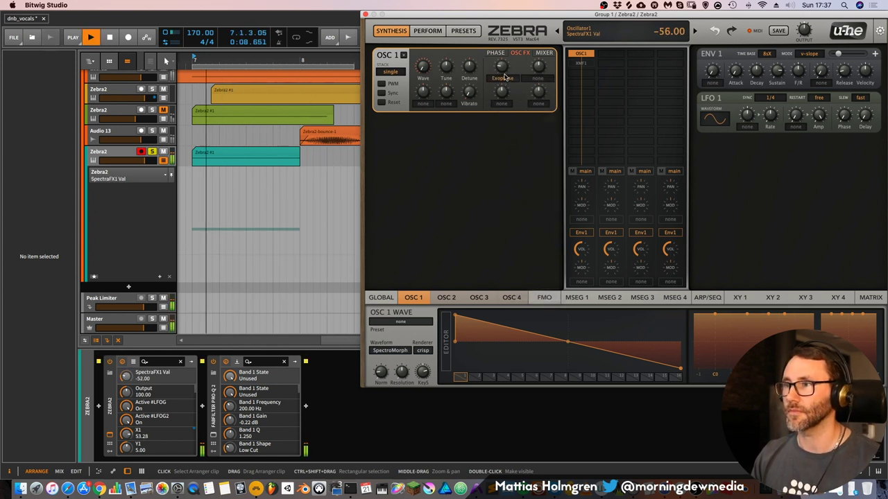
key(space)
Step: Switch oscillator 1's spectral effect to ChopLift at 56 and audition it
click(507, 81)
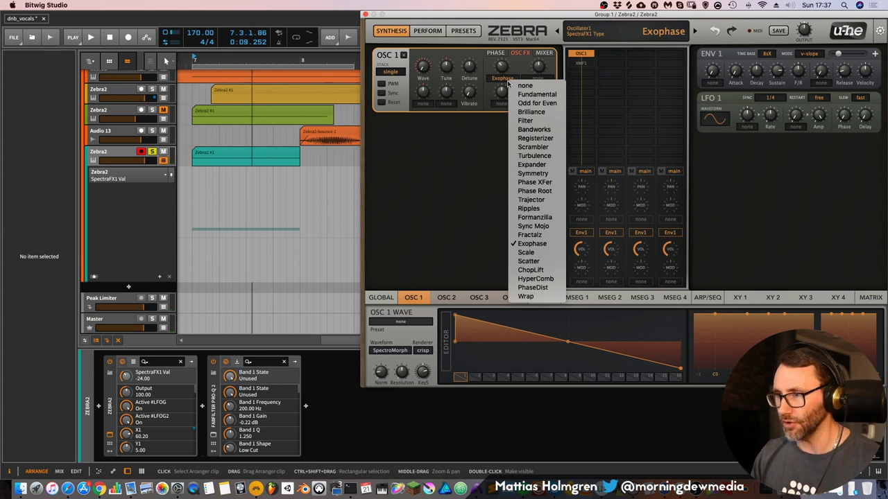
click(529, 270)
key(space)
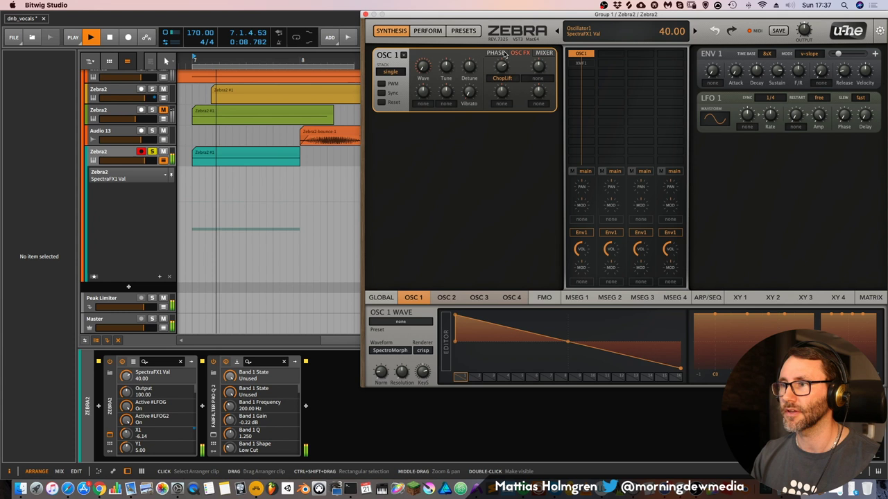
key(space)
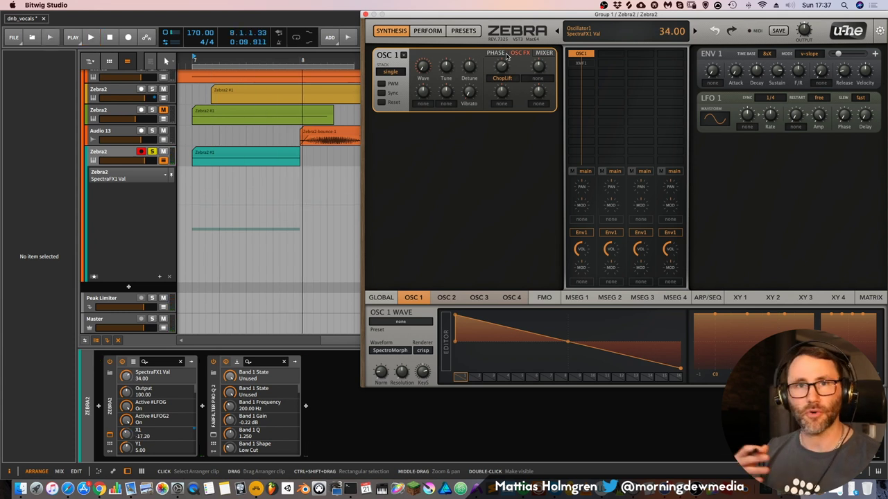
key(space)
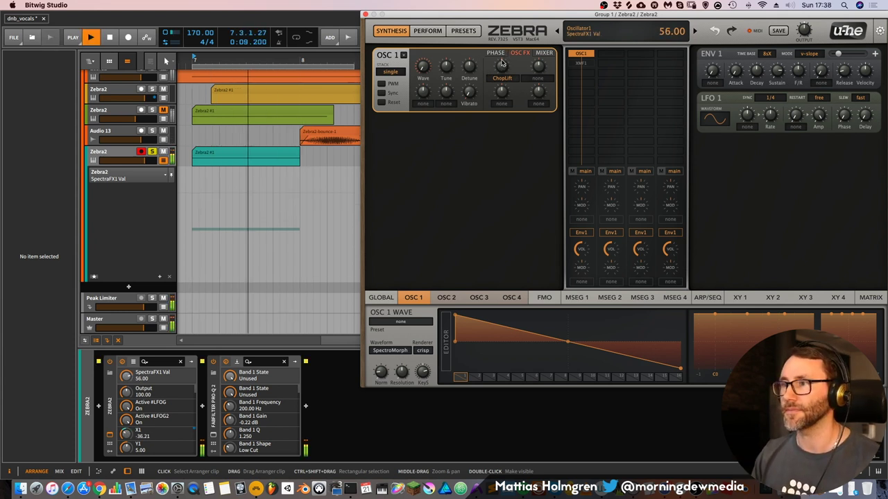
key(space)
click(584, 64)
key(space)
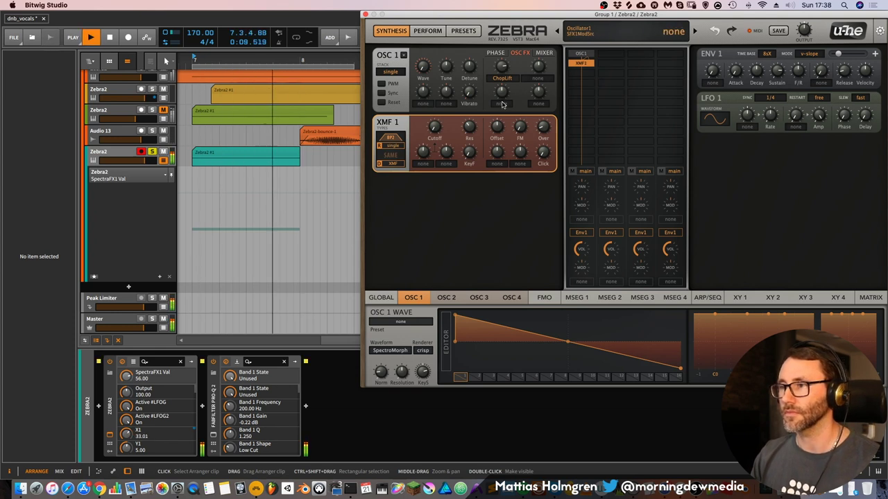
key(space)
Step: Route XY 1's X1 to ChopLift modulation depth and fine-tune its range
click(738, 298)
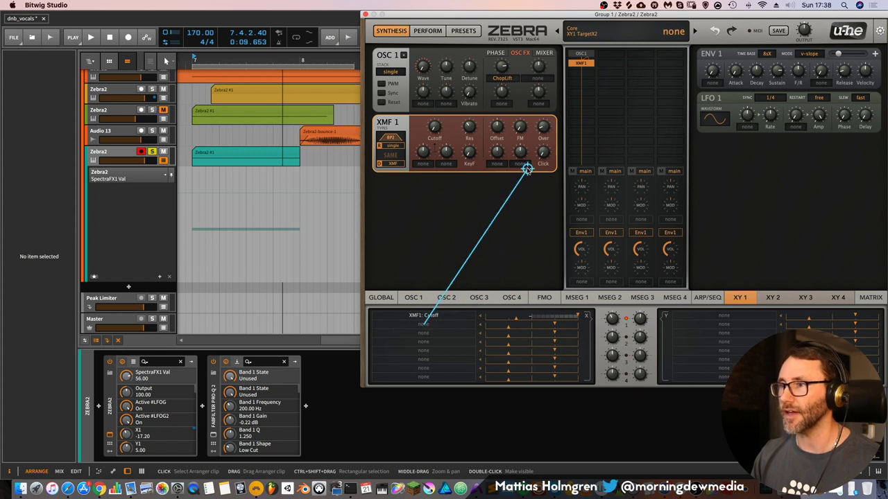
drag(527, 170, 505, 94)
key(space)
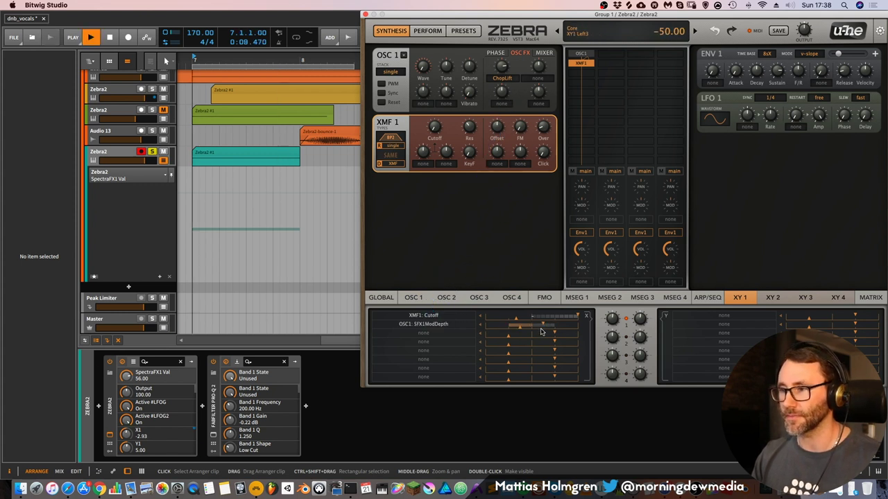
drag(544, 325, 553, 326)
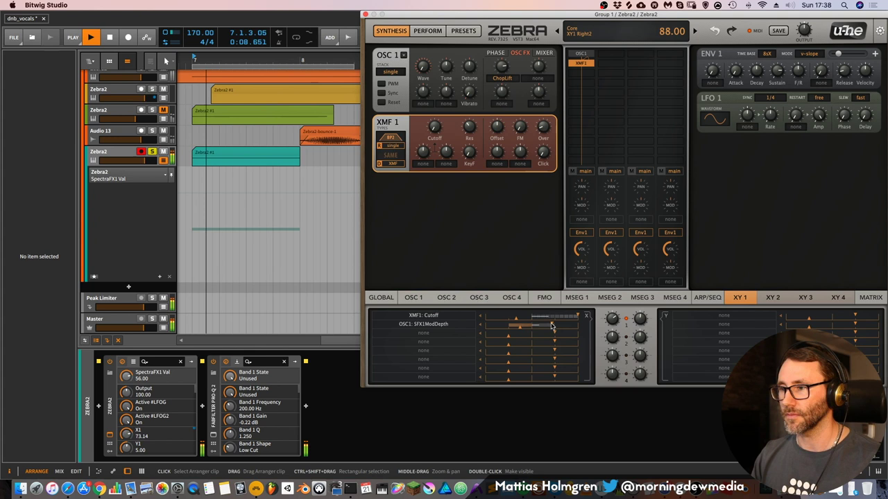
click(503, 91)
drag(553, 326, 547, 326)
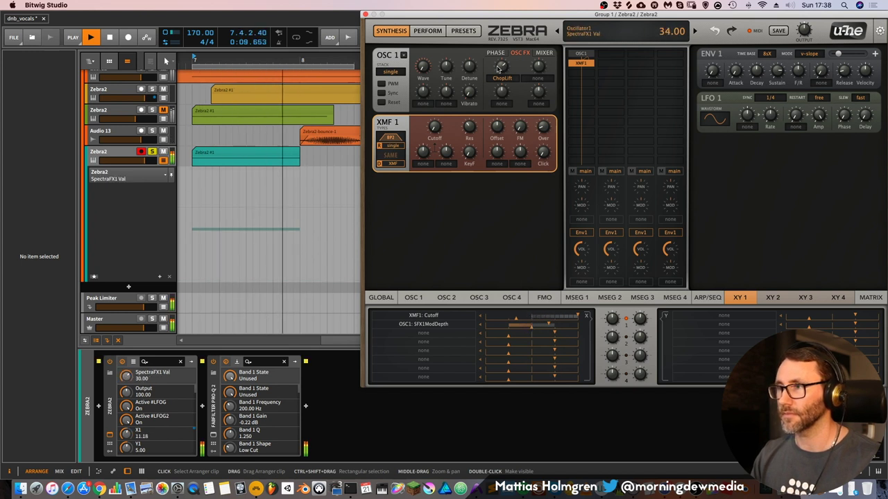
scroll(521, 65, up, 1)
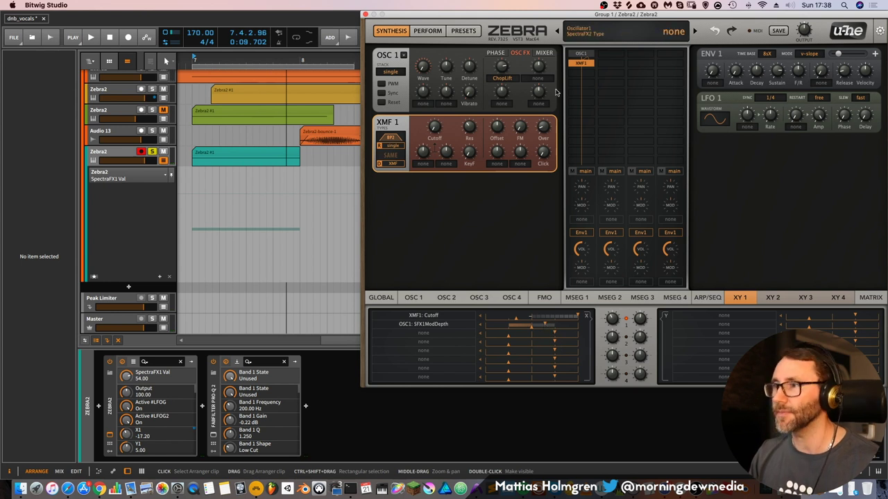
Step: Set oscillator 1's second spectral effect to Fractalz and adjust its amount
click(538, 79)
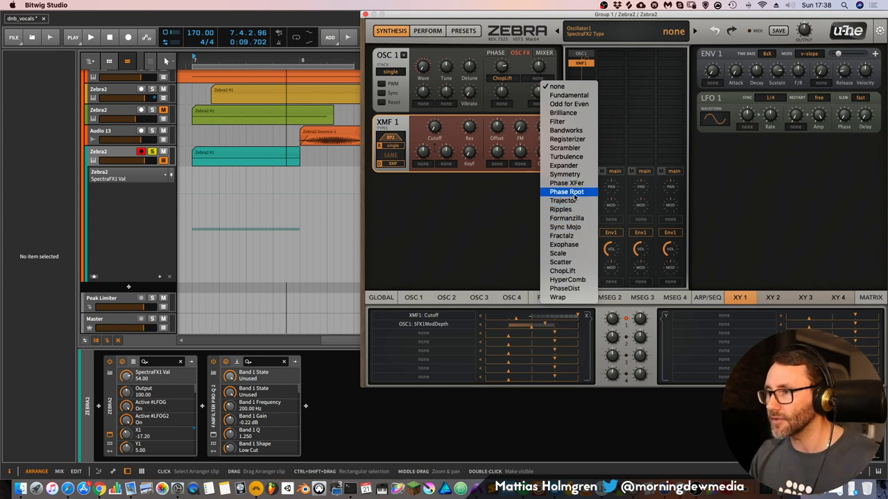
click(561, 236)
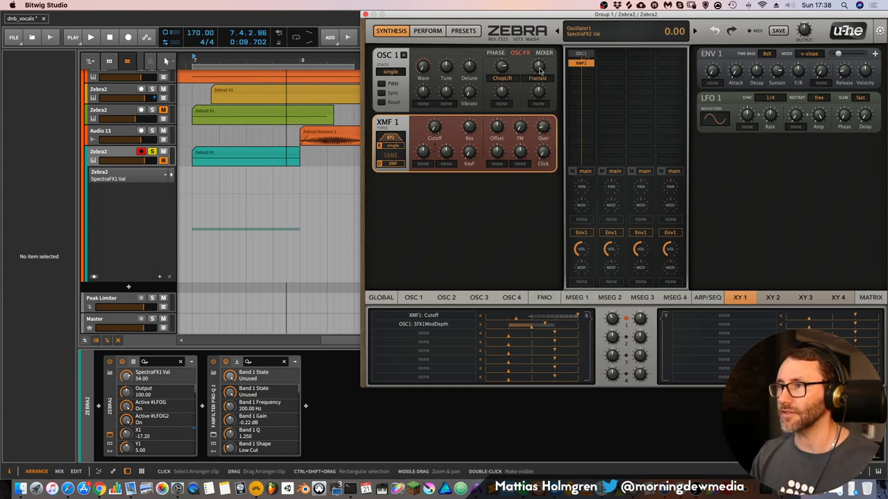
key(space)
drag(539, 62, 541, 66)
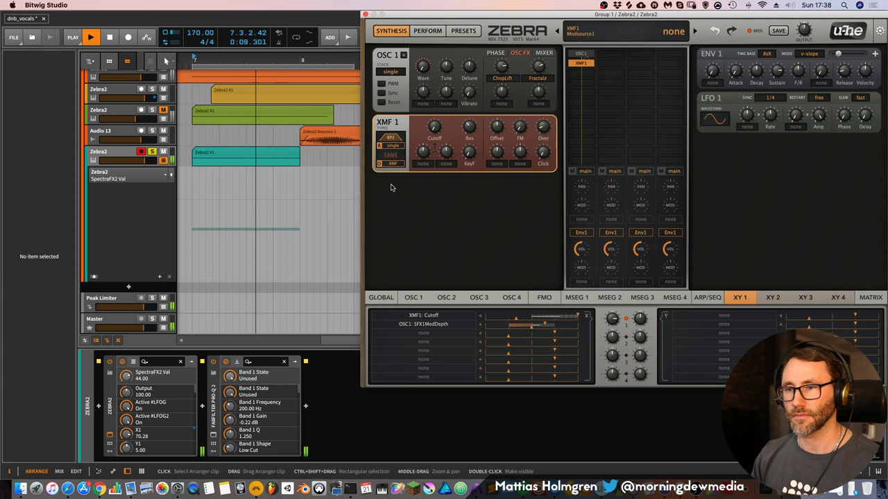
drag(538, 66, 540, 87)
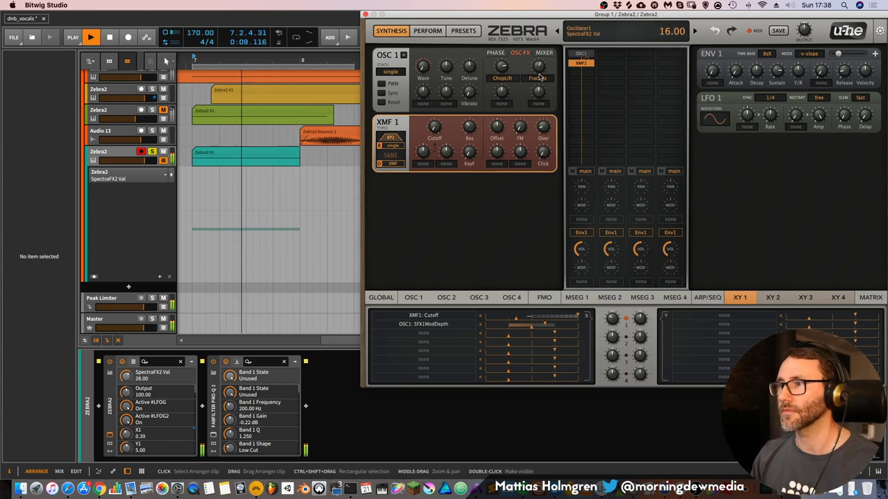
Step: Assign X1 to the Fractalz amount and extend its range on XY 1
click(538, 103)
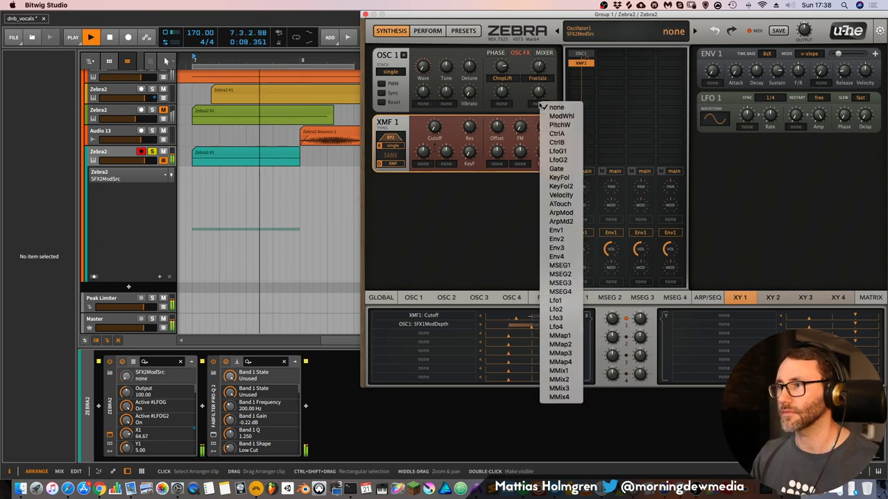
click(538, 103)
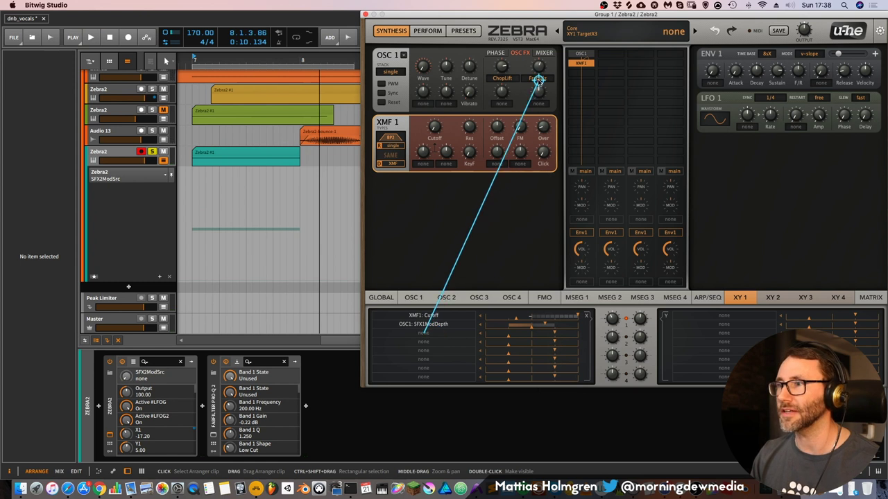
drag(524, 201, 538, 68)
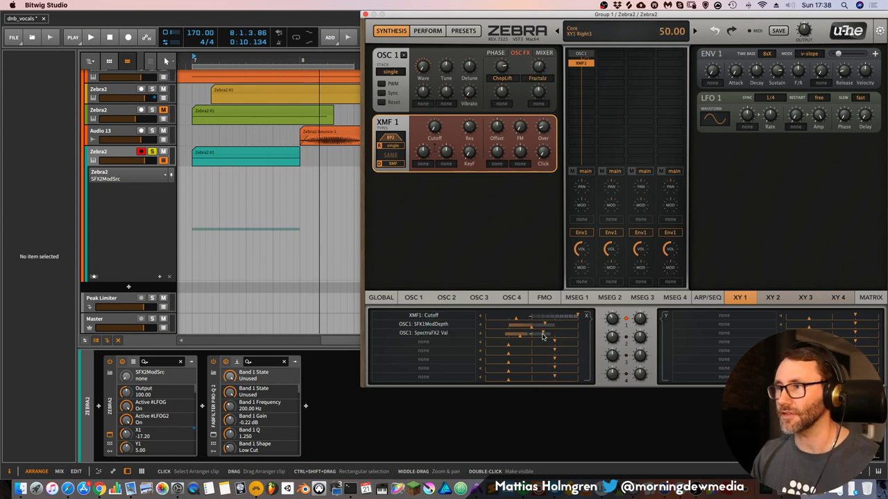
key(space)
mouse_move(543, 338)
mouse_down()
mouse_move(570, 335)
mouse_move(534, 338)
mouse_up()
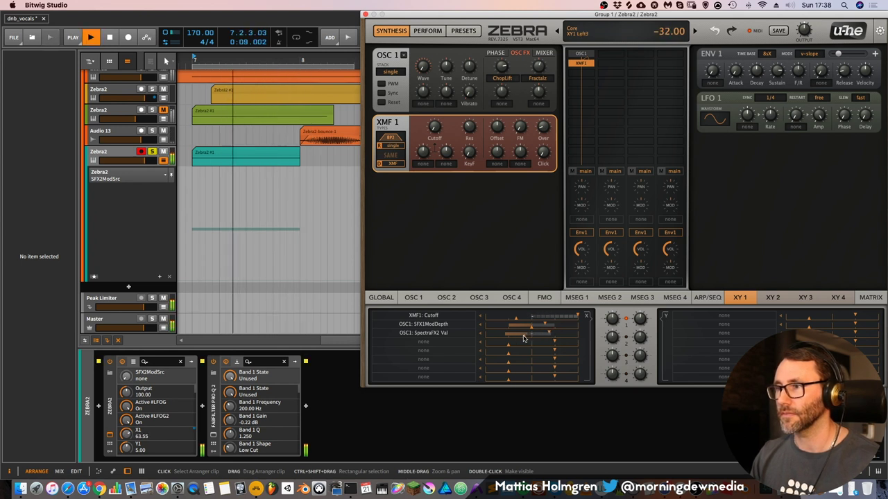
Step: Turn the XMF 1 frequency Offset down to 0 while auditioning the bass
key(space)
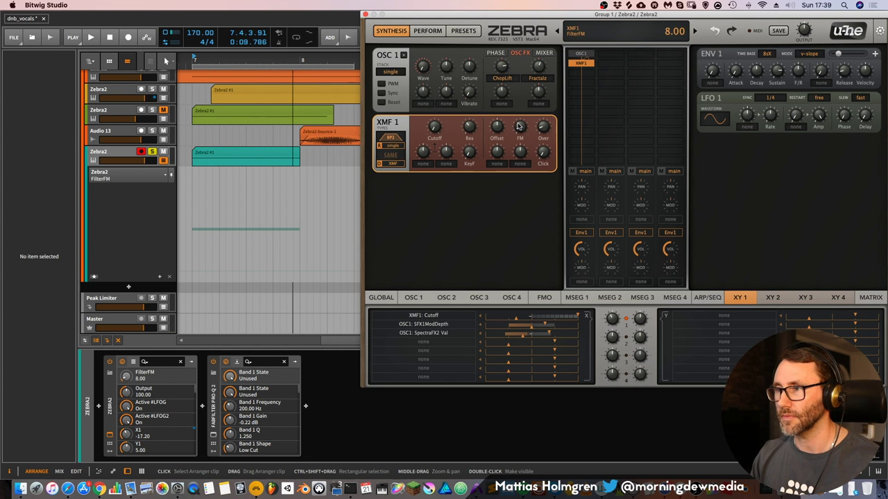
scroll(519, 126, up, 5)
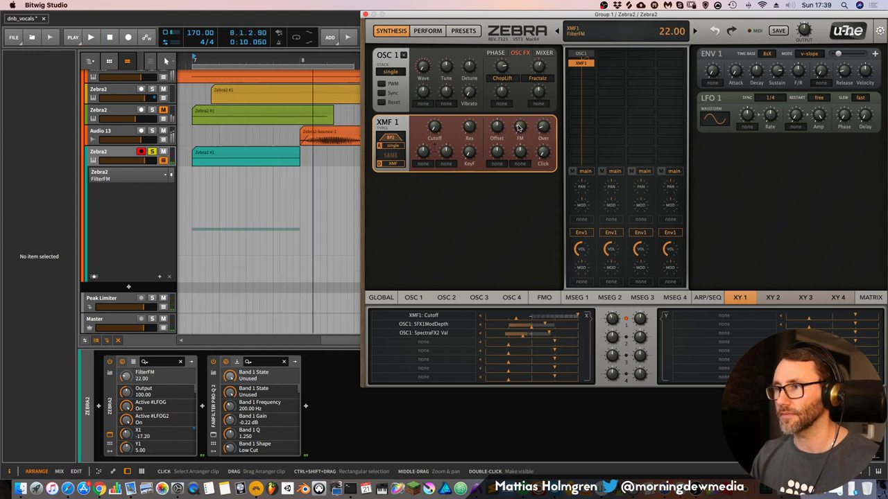
key(space)
scroll(519, 128, up, 3)
scroll(520, 127, up, 3)
scroll(522, 124, up, 3)
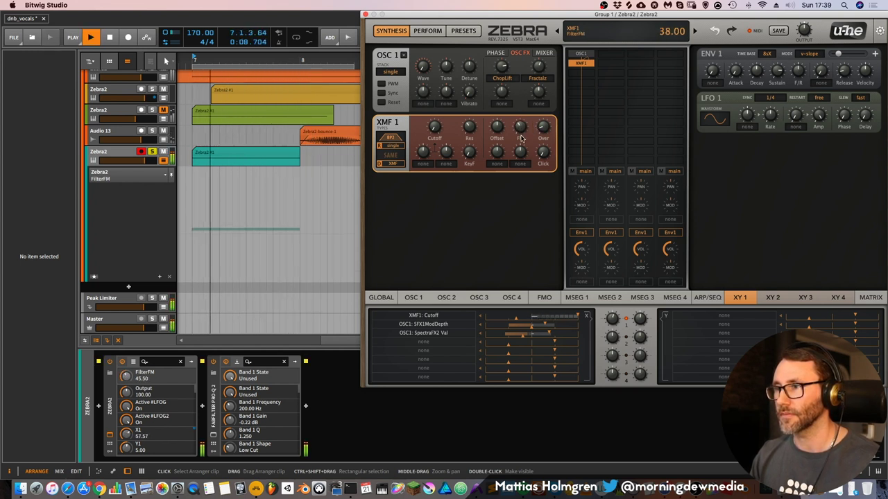
scroll(521, 138, down, 5)
scroll(515, 136, down, 6)
key(space)
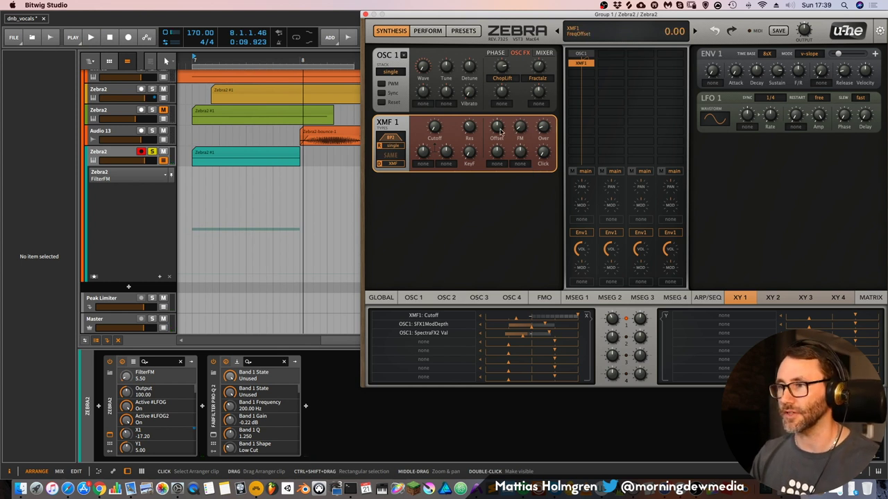
key(space)
click(500, 130)
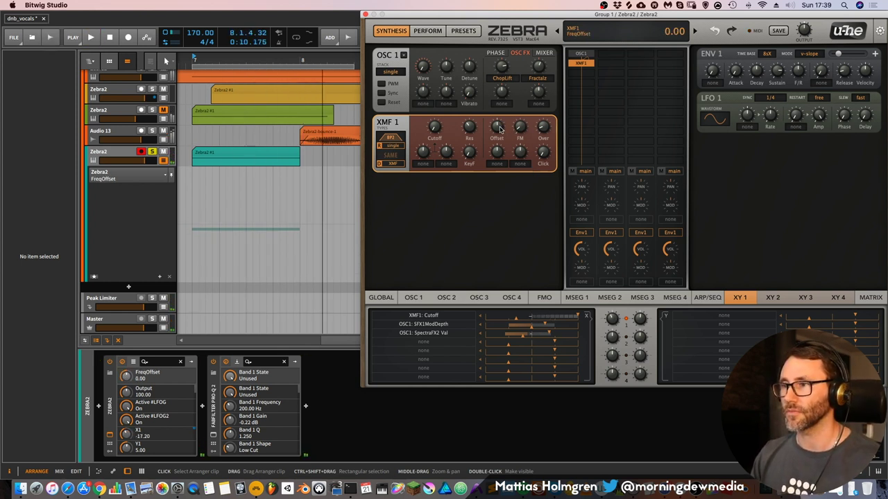
Step: Audition the bass from bar 7, then set OSC 1's stack to dual
key(space)
key(space)
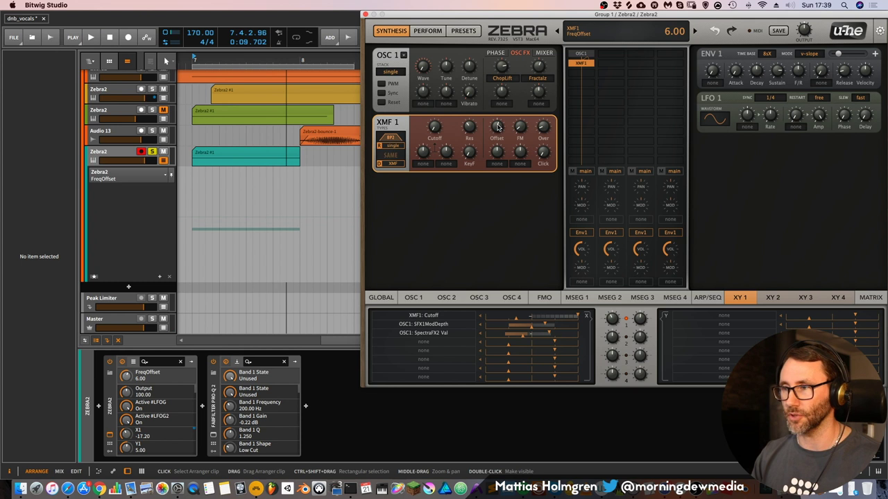
key(space)
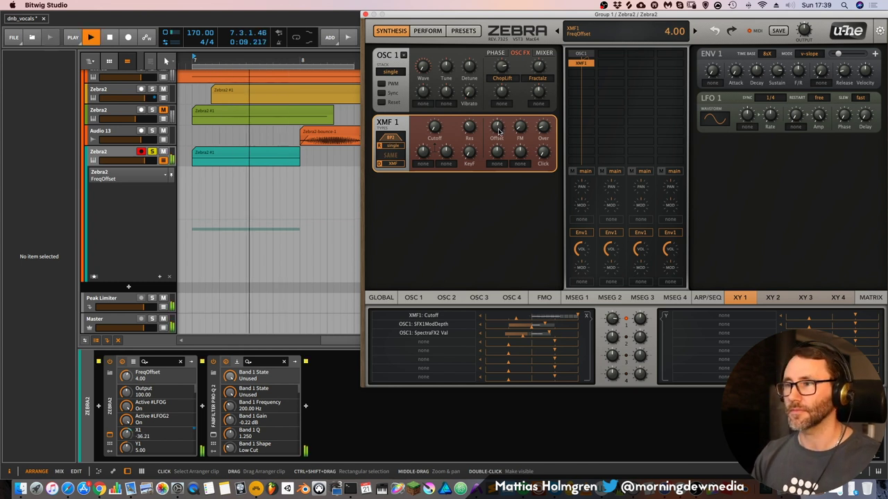
key(space)
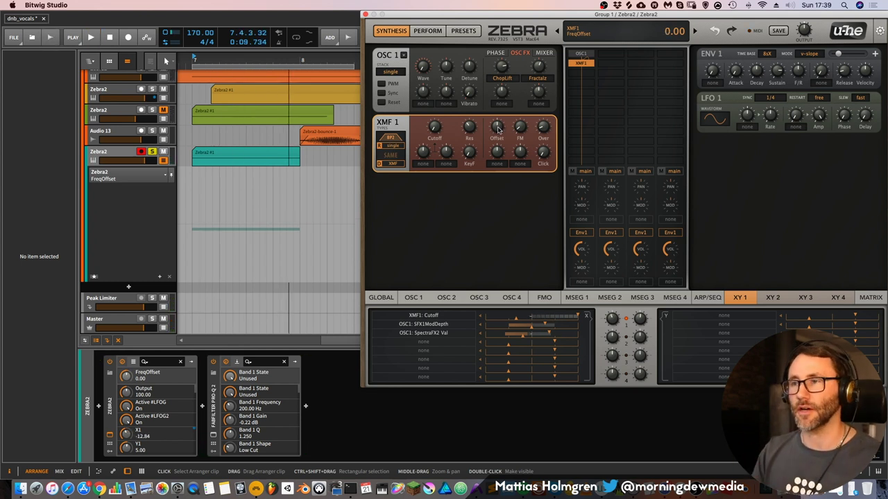
click(391, 73)
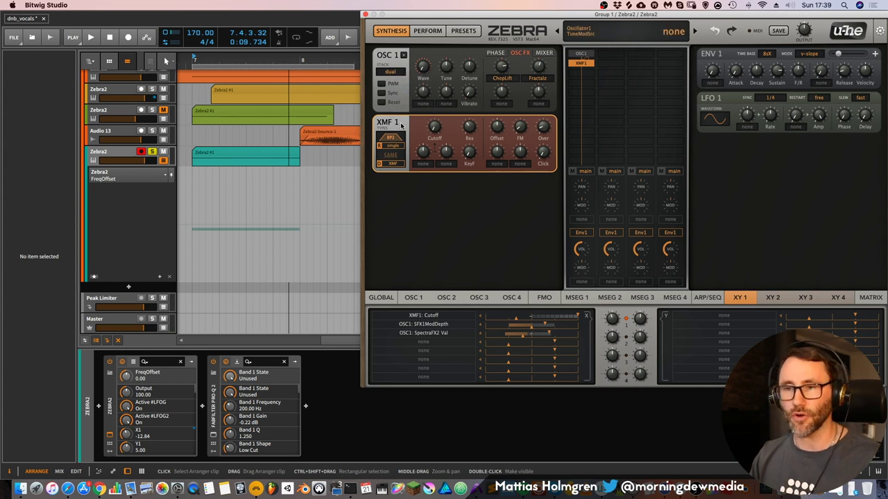
Step: Add VCF1 as an HP 24dB filter below XMF1 and draw the first Cutoff automation ramp
key(space)
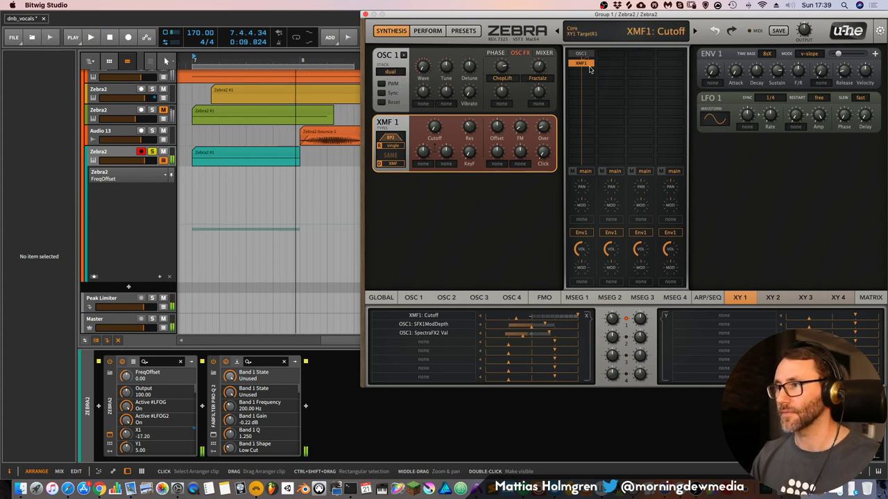
click(589, 72)
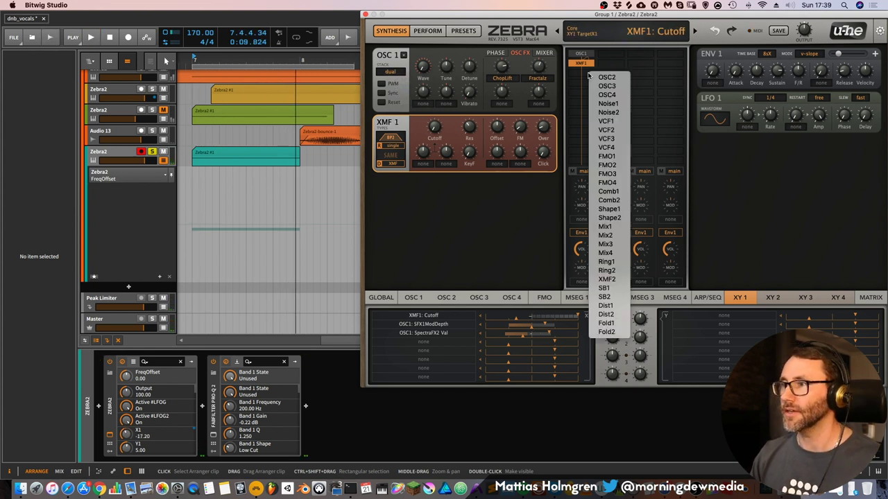
click(608, 122)
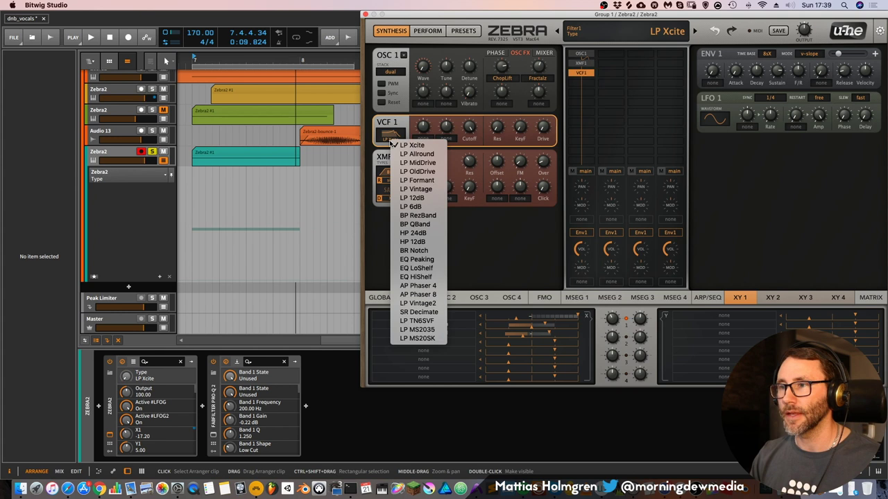
click(414, 233)
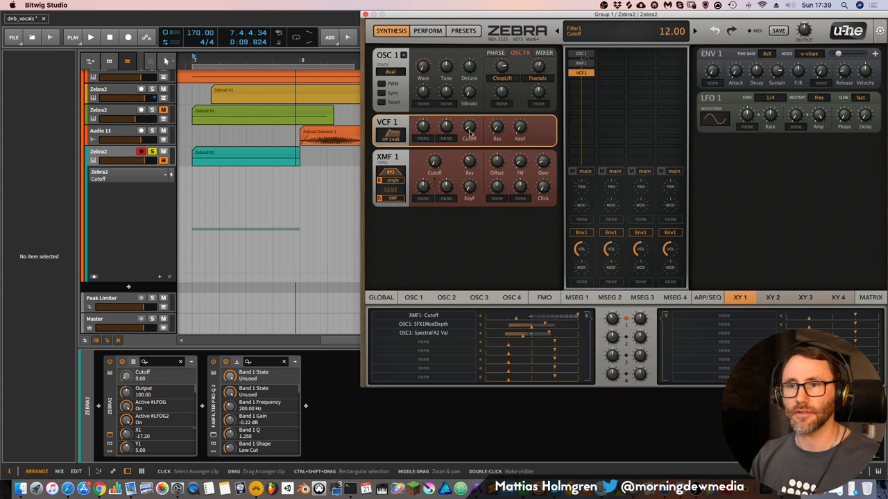
mouse_move(194, 265)
mouse_down()
mouse_move(192, 280)
mouse_move(212, 242)
mouse_move(213, 172)
mouse_move(205, 208)
mouse_up()
Step: Draw a high first cutoff peak followed by a low point, then play the sweep
click(212, 175)
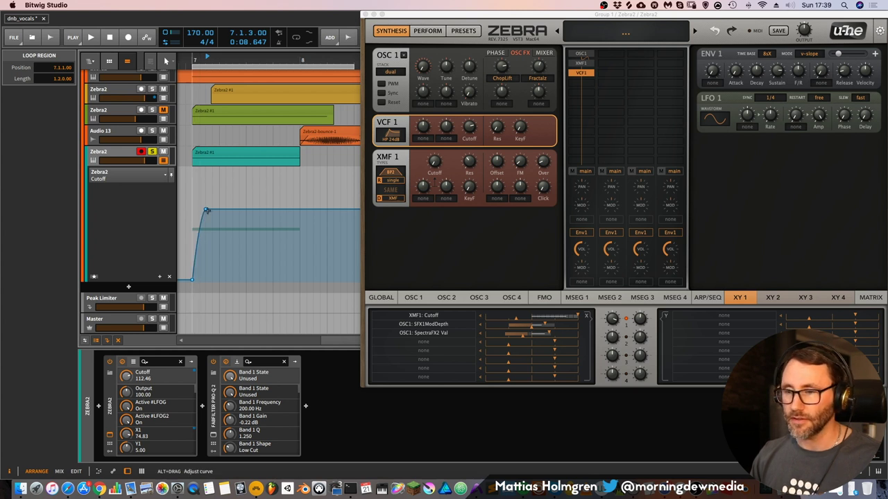
mouse_move(224, 210)
mouse_down()
mouse_move(232, 278)
mouse_move(257, 238)
mouse_move(259, 202)
mouse_up()
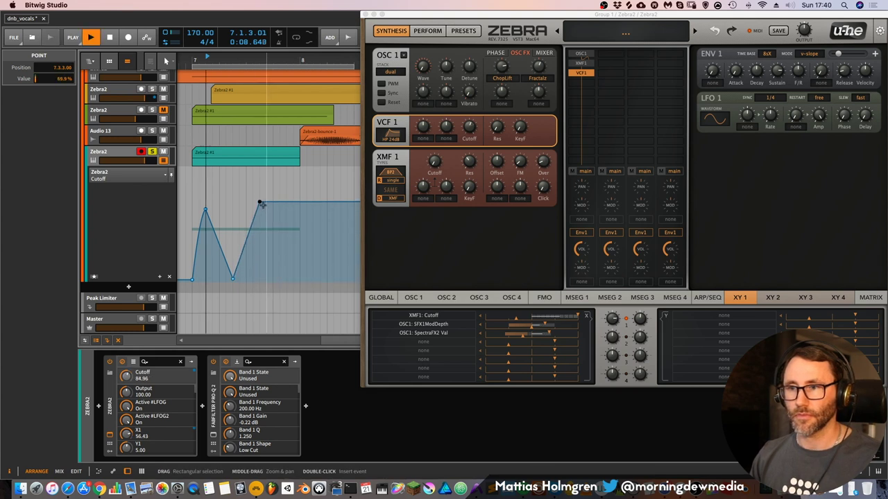
key(space)
scroll(274, 204, left, 1)
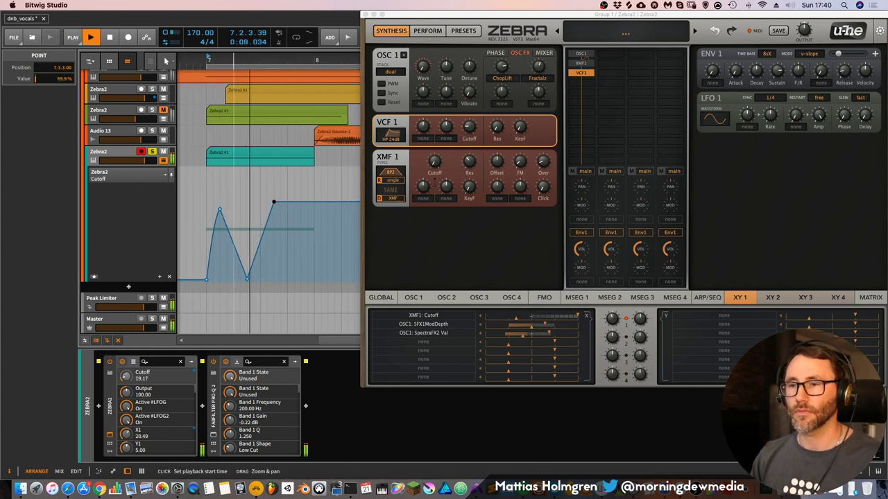
Step: Shape a lower, tapering second cutoff peak ending at zero, and set VCF 1 Res to 22.50
drag(274, 205, 301, 273)
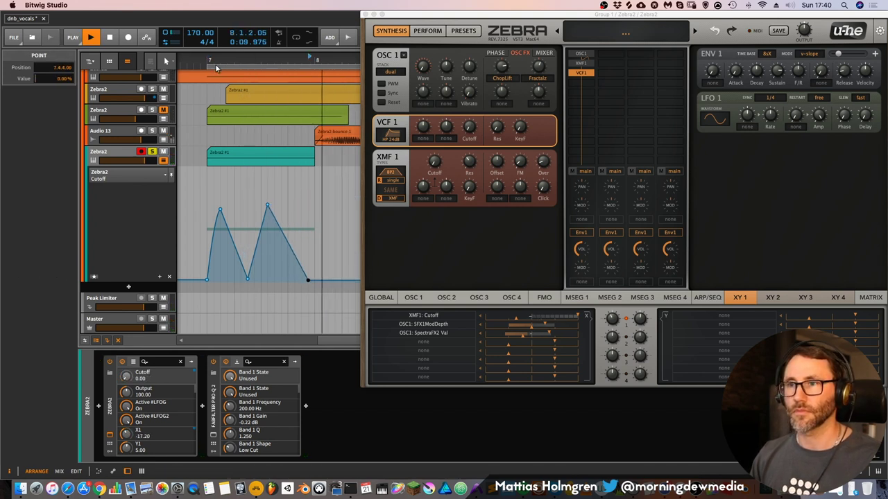
drag(301, 273, 308, 281)
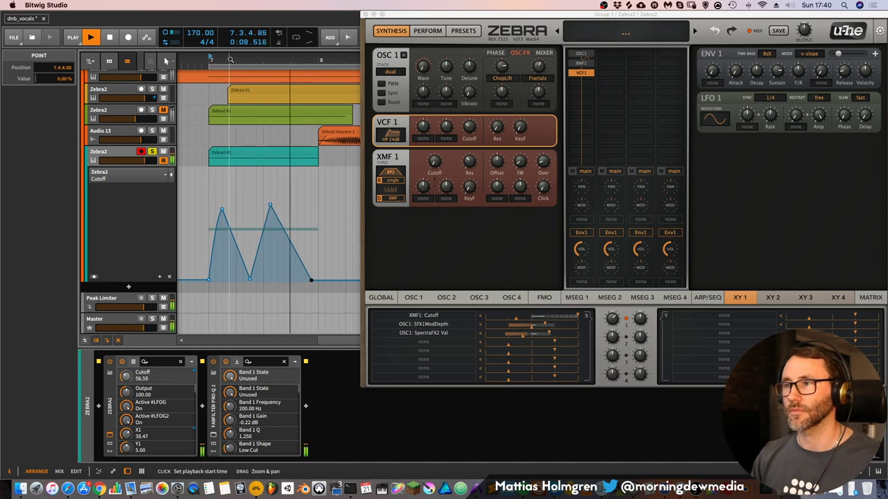
drag(270, 205, 263, 223)
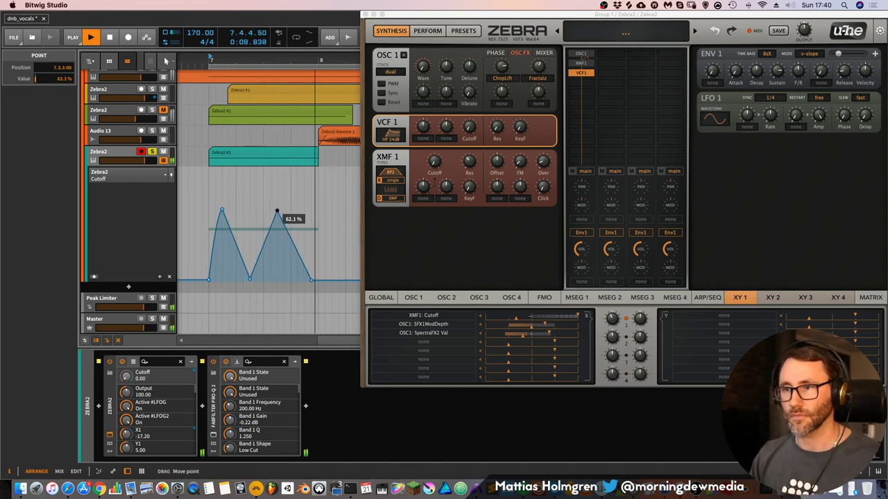
click(278, 248)
drag(286, 249, 283, 263)
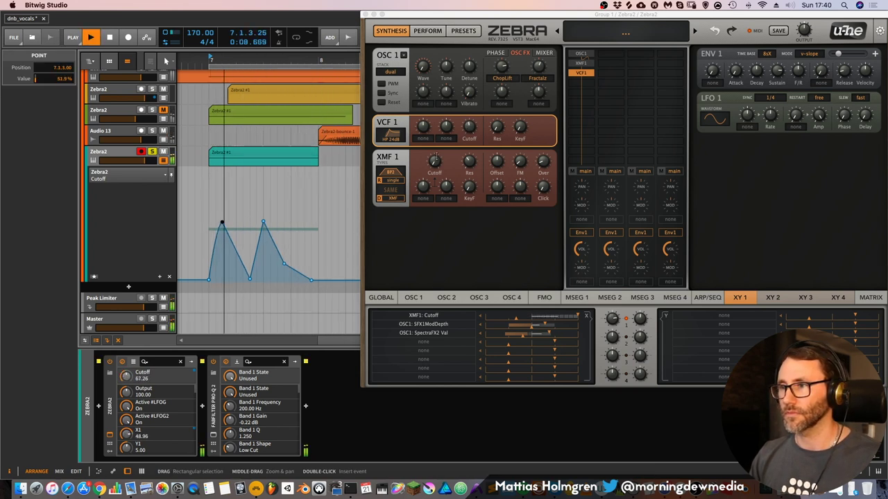
click(497, 125)
drag(497, 125, 496, 136)
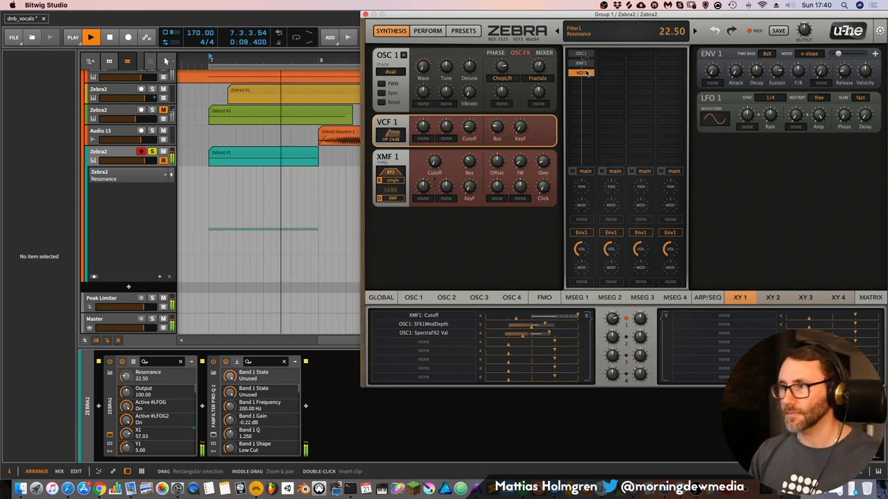
Step: Switch Zebra2's lower panel to the OSC 1 wave page while the bass plays
key(space)
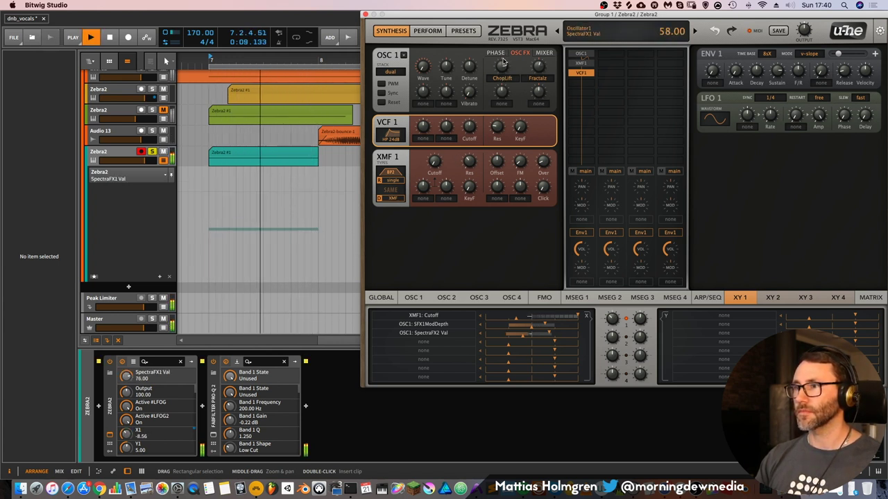
click(413, 297)
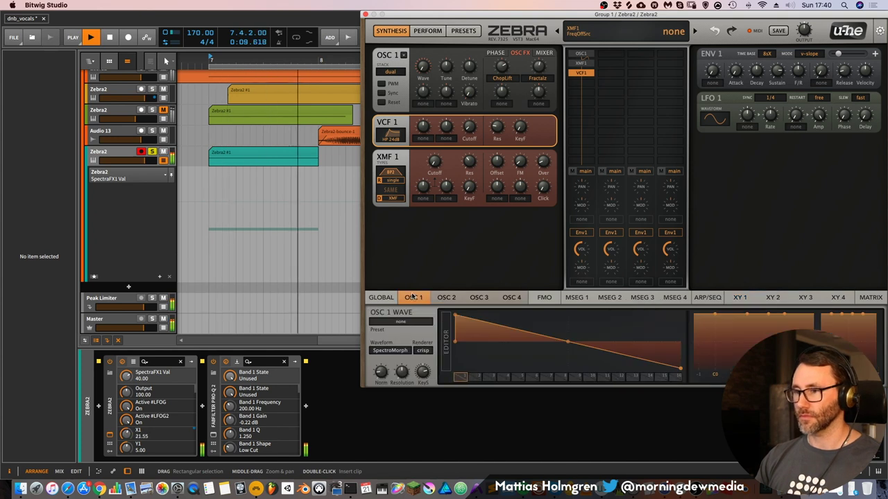
key(space)
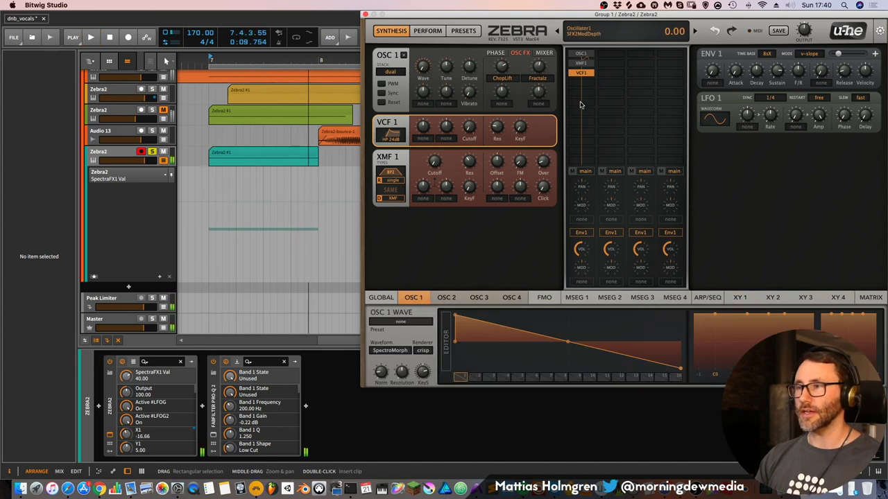
Step: Add VCF2 below VCF1 and set its type to HP 24dB
click(590, 84)
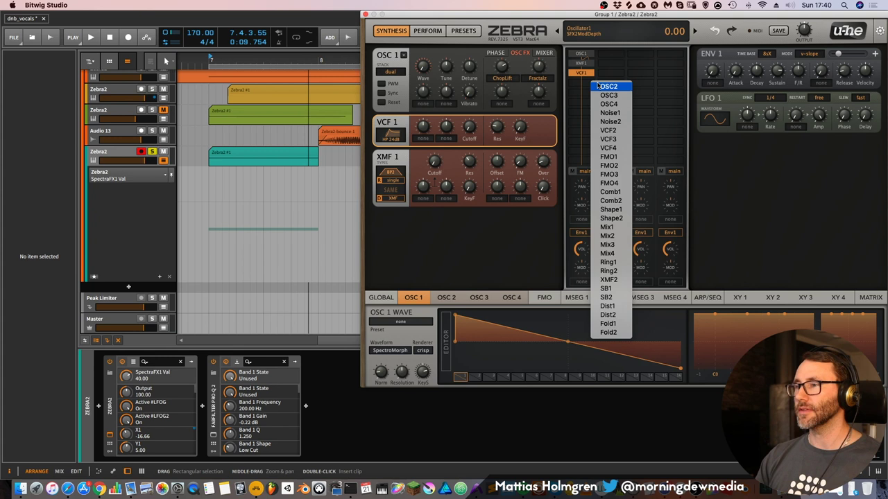
click(608, 132)
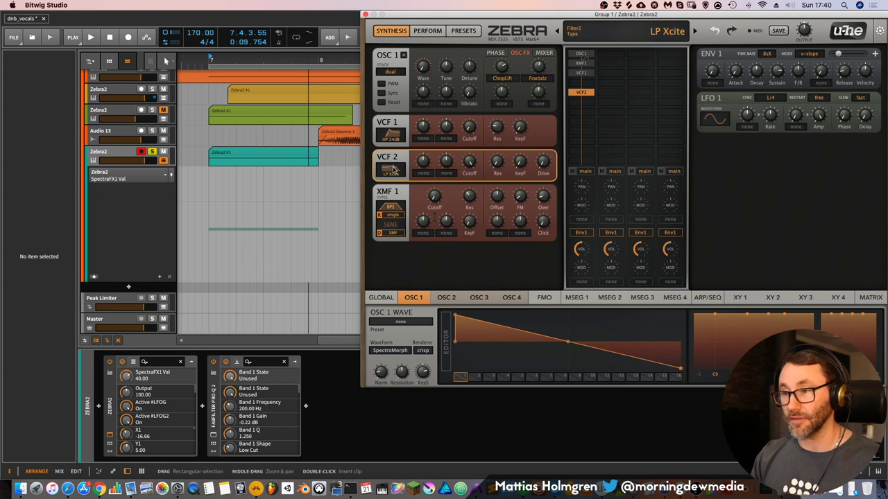
click(393, 169)
click(420, 260)
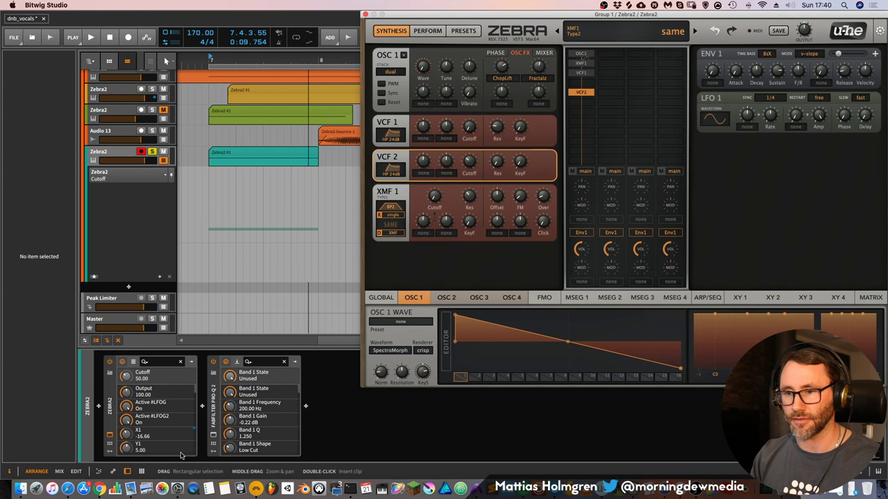
Step: Open the Pro-Q analyser and tune VCF 2's cutoff while the bass plays
click(214, 436)
key(space)
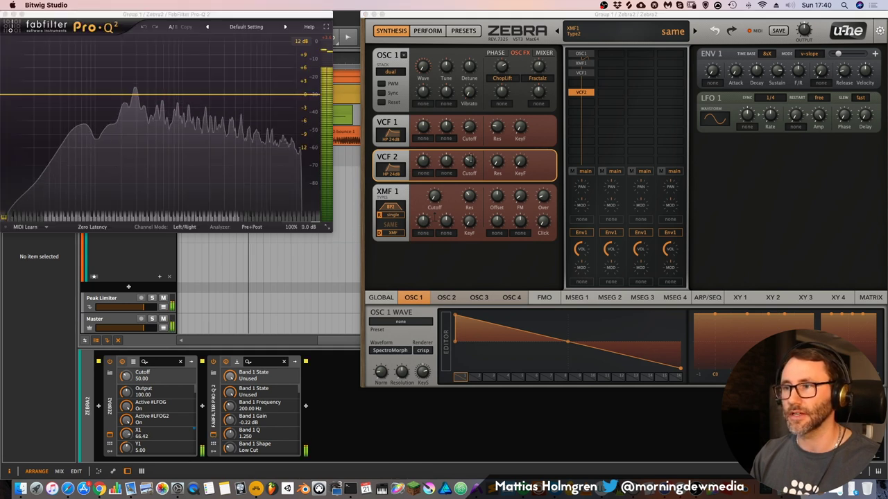
drag(470, 159, 469, 163)
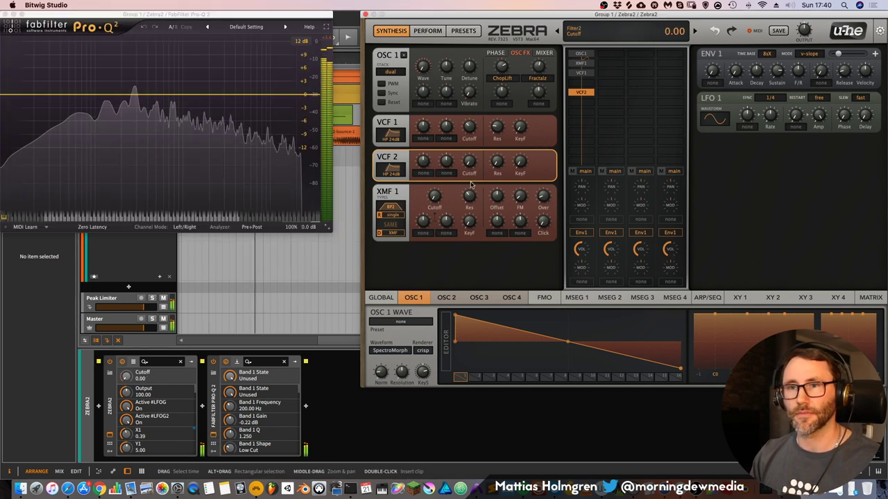
drag(469, 164, 495, 158)
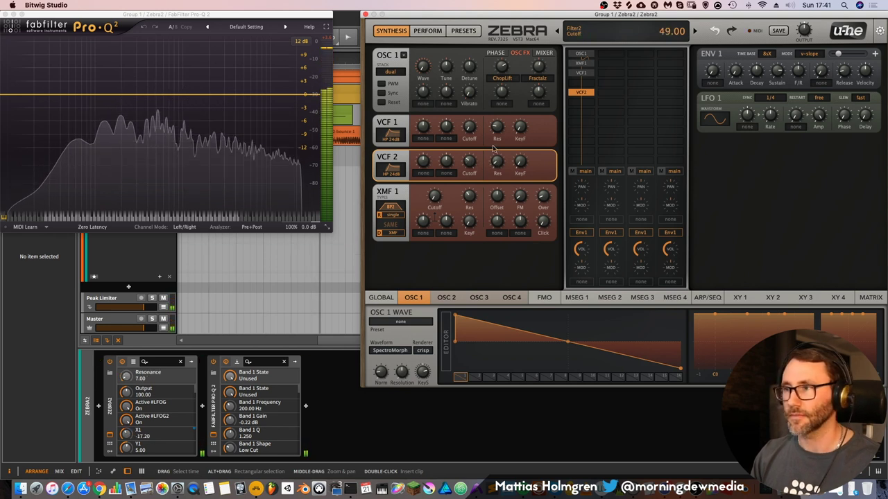
Step: Add OSC2 beside OSC1 and set its waveform to SpectroBlend
click(610, 56)
click(612, 55)
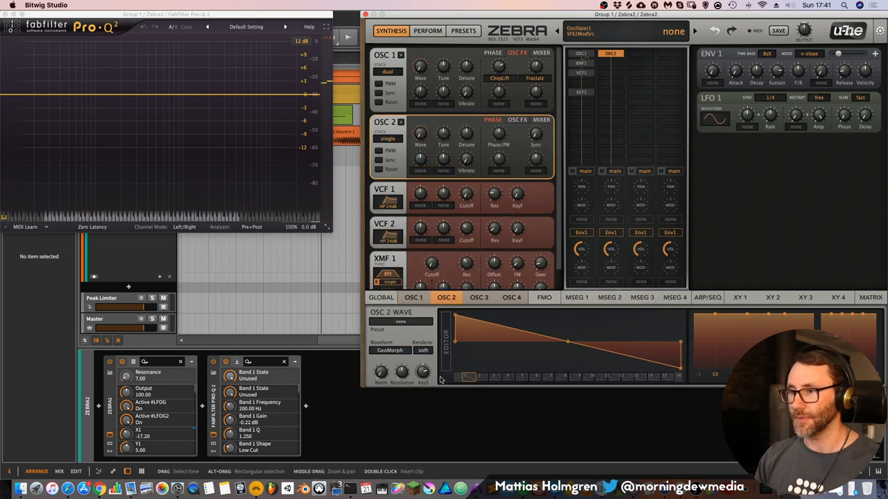
click(394, 352)
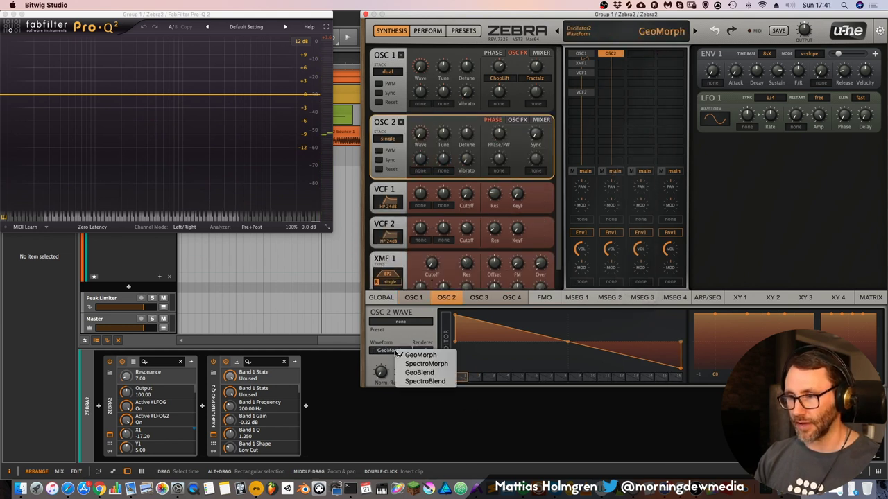
click(424, 381)
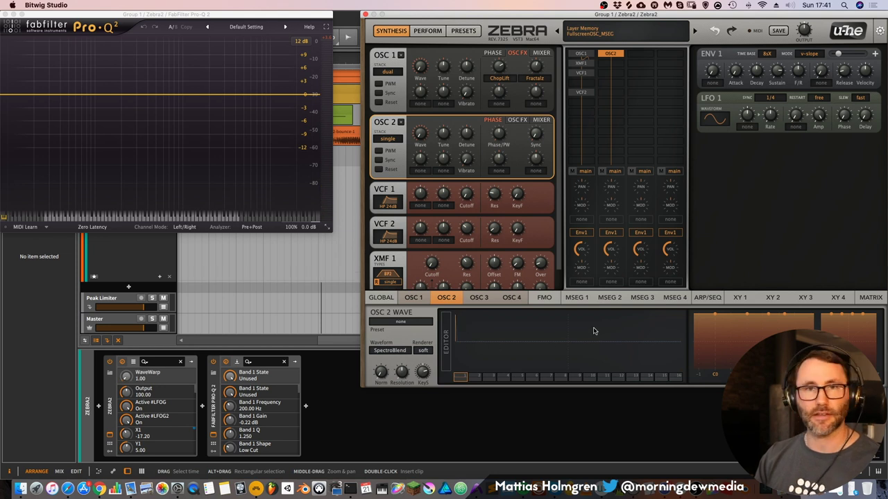
Step: Open and close OSC 2's full-size wave editor, then close the Pro-Q window
click(446, 337)
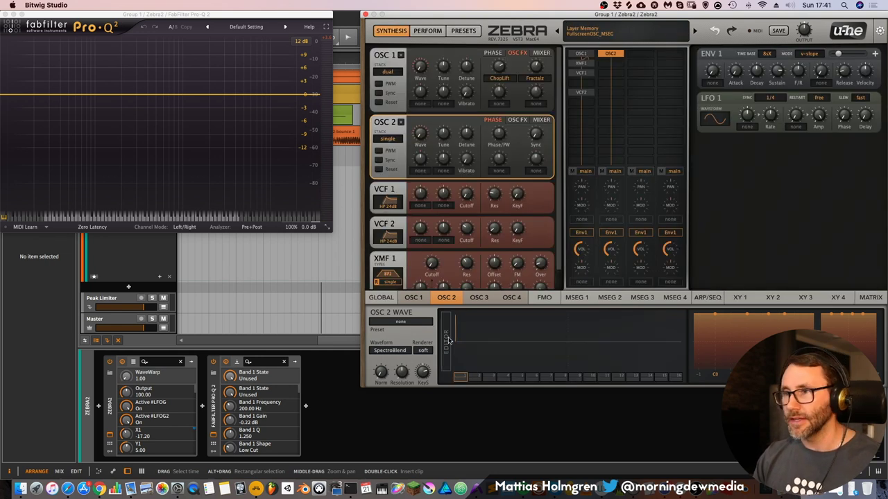
click(447, 344)
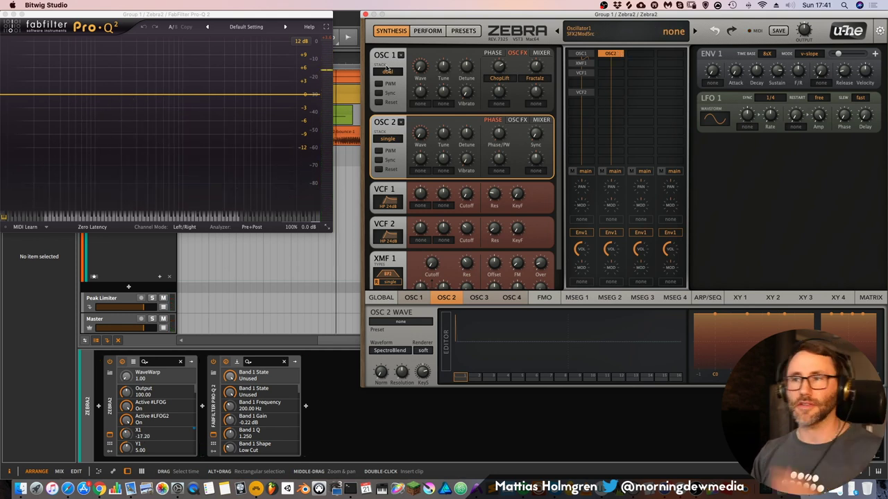
click(5, 14)
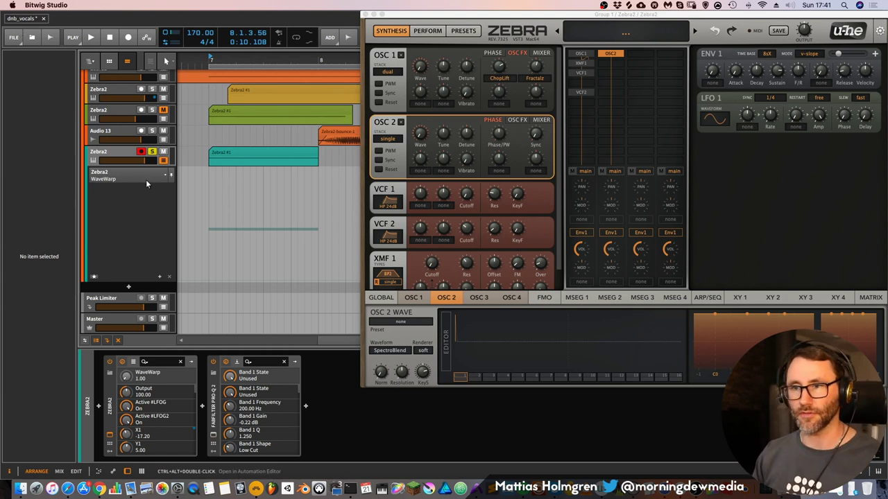
Step: Show the XY assignments and the X1 macro automation lane, then audition it
click(737, 297)
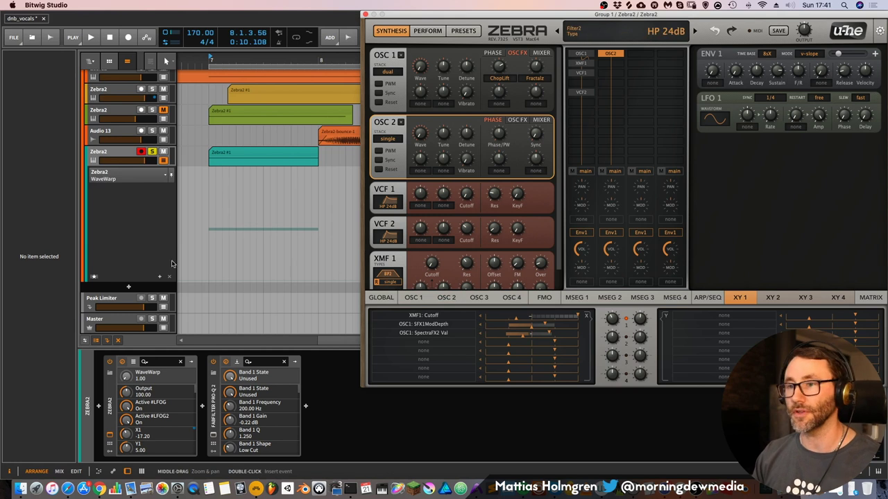
click(138, 181)
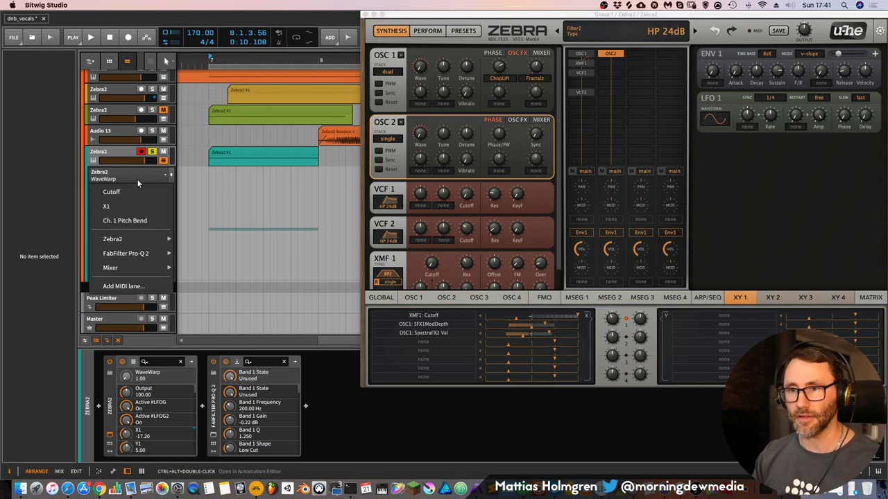
click(136, 206)
key(space)
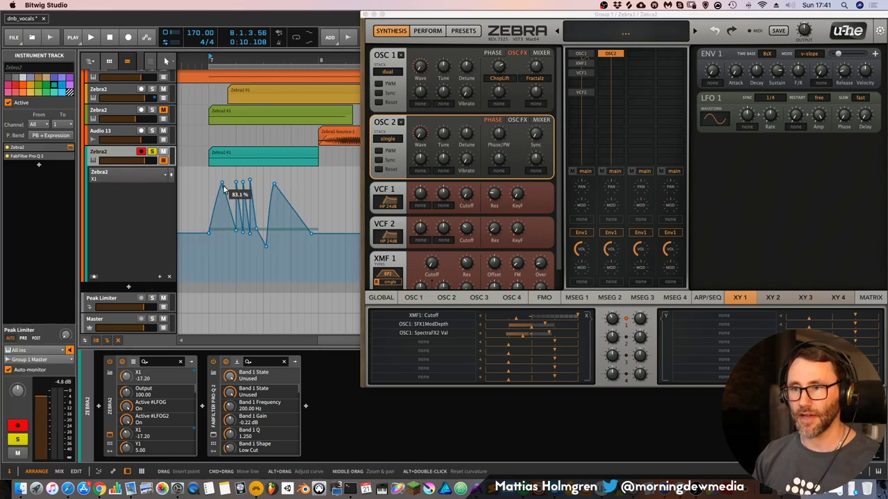
key(space)
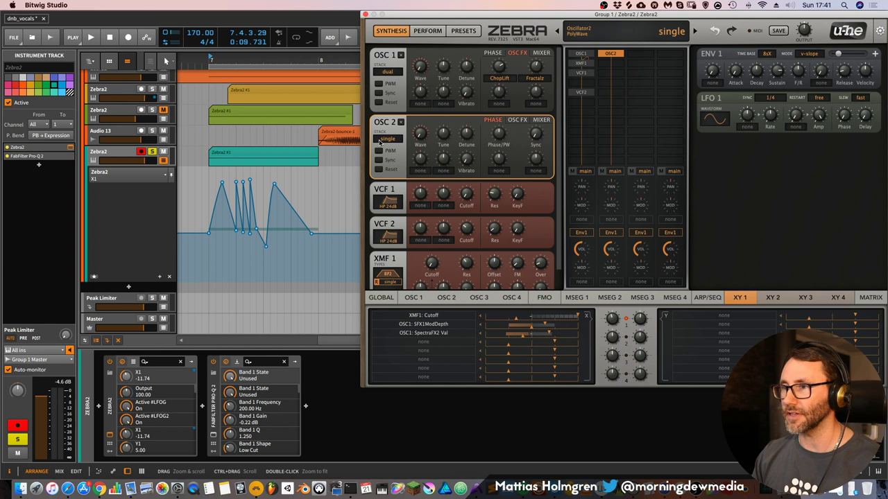
Step: Assign OSC 2's Volume to an XY1 X slot and audition the new assignment
click(541, 120)
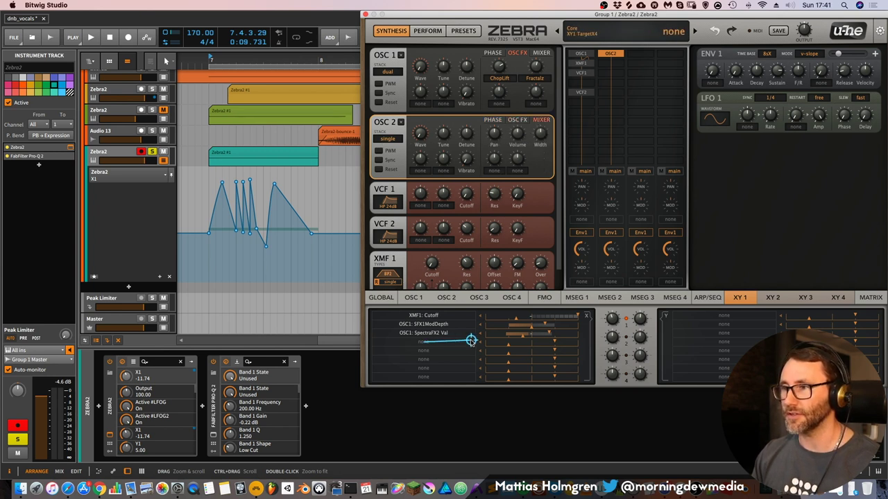
drag(471, 341, 518, 133)
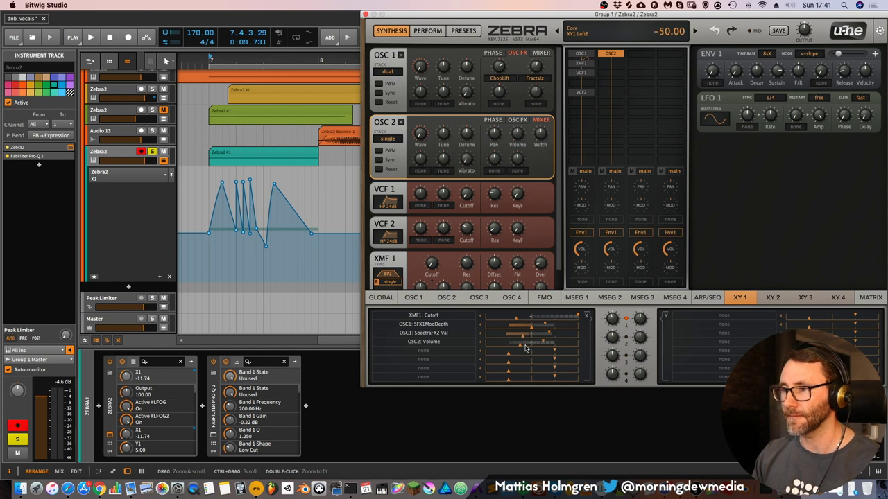
key(space)
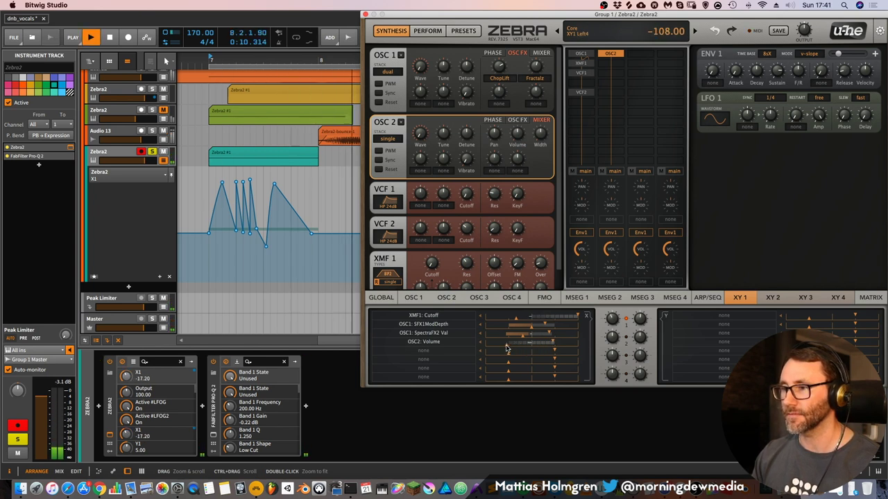
click(517, 133)
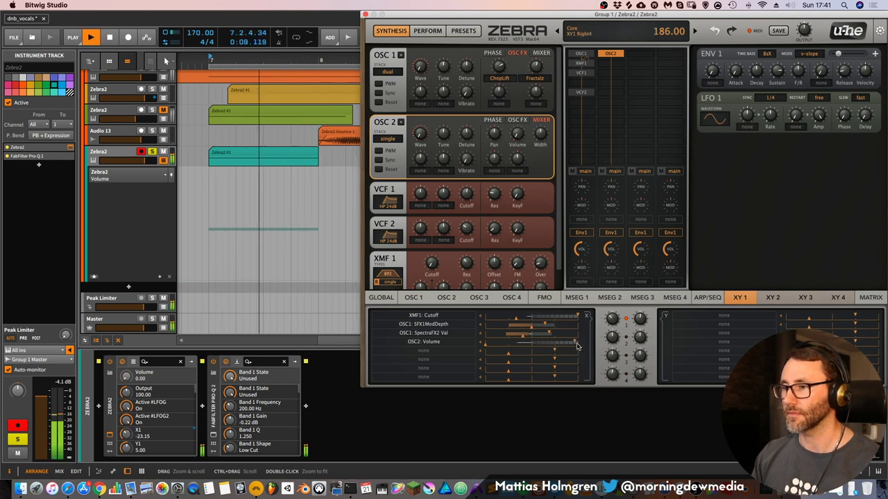
click(601, 171)
click(601, 172)
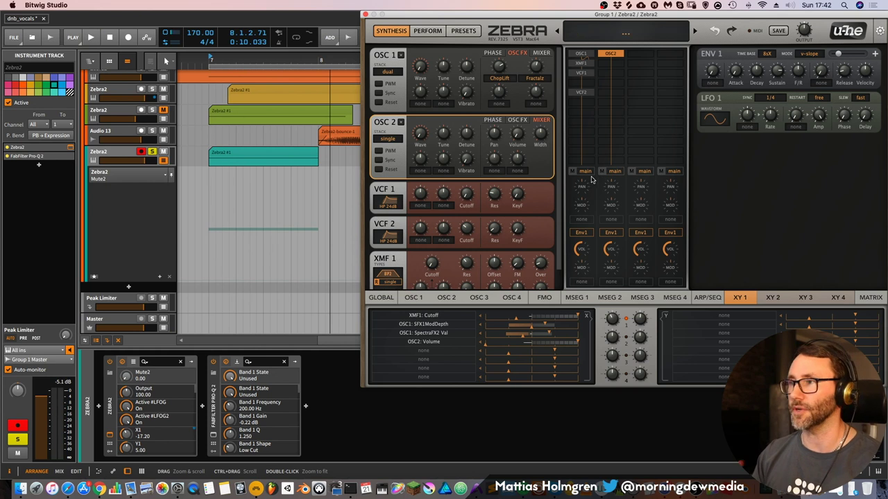
click(414, 297)
Step: Draw a few low harmonic bars in OSC 2's SpectroBlend editor and audition from bar 7
click(448, 297)
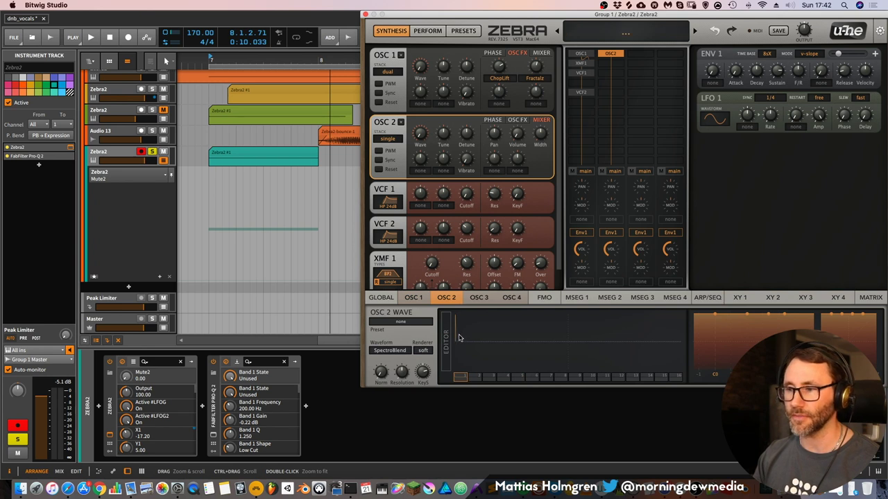
key(space)
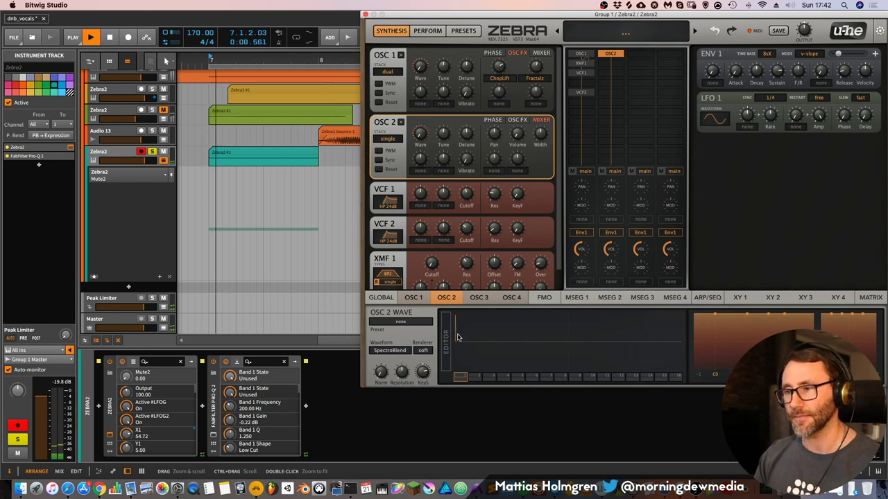
drag(461, 340, 466, 344)
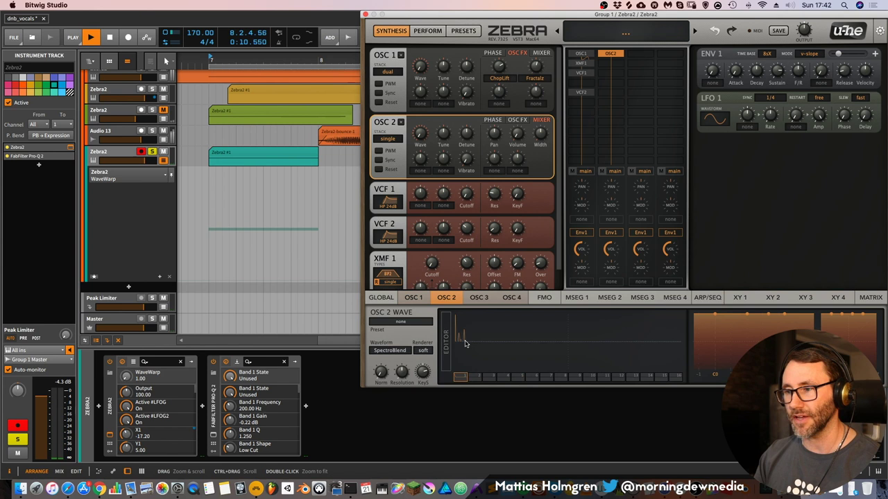
key(space)
key(space)
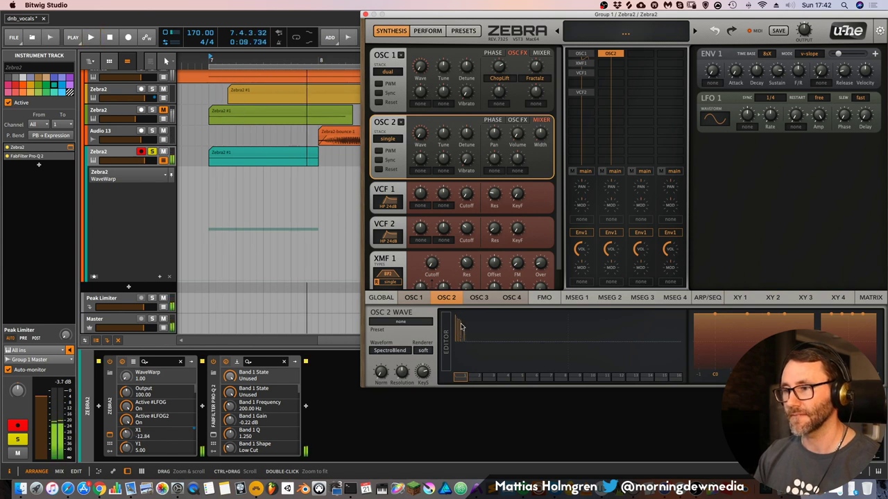
key(space)
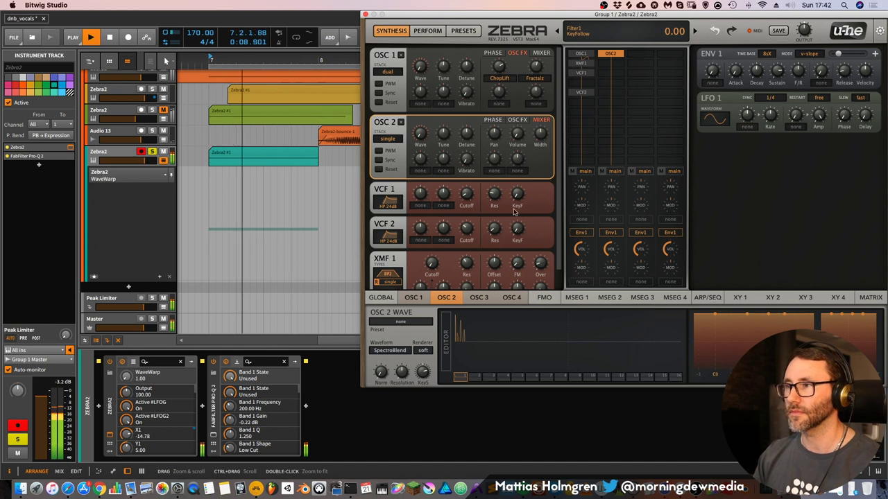
Step: Insert a Shape1 module below the filters, set it to Wedge, and raise Edge and HiOut
click(583, 94)
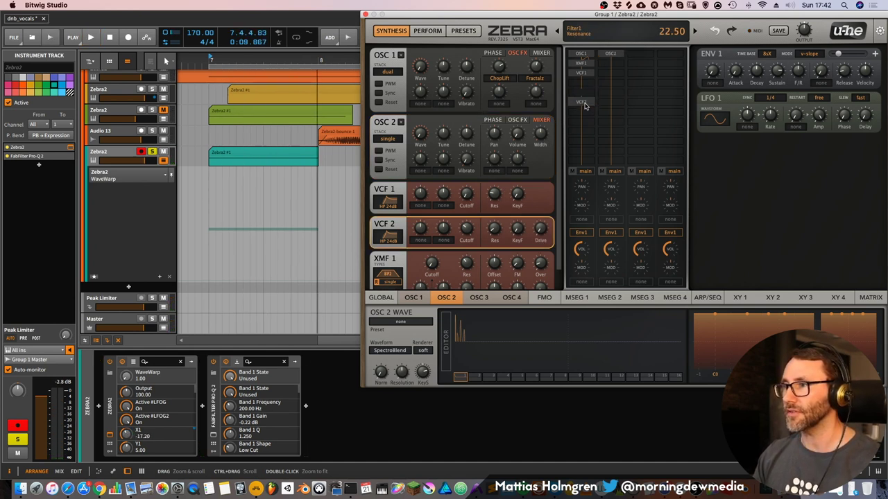
click(588, 83)
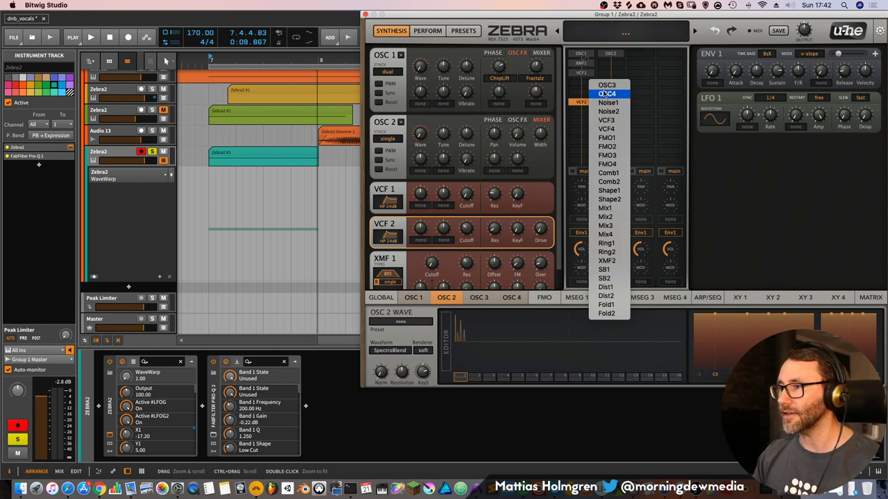
click(609, 191)
key(space)
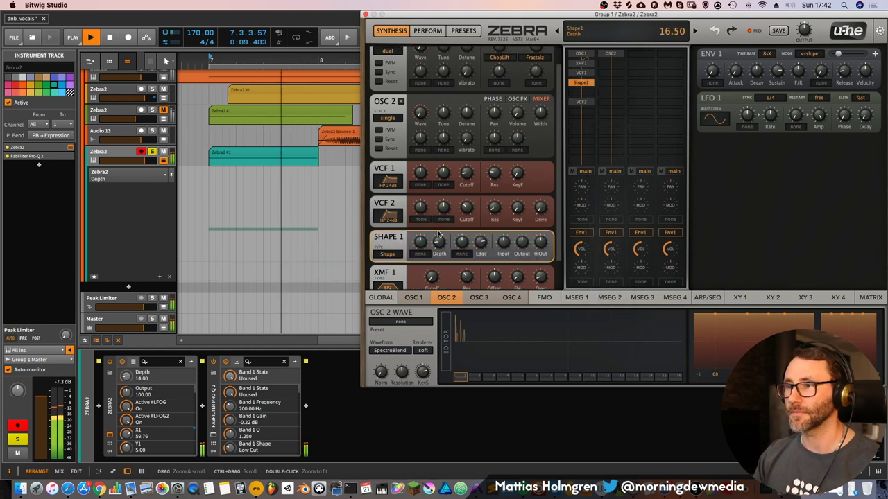
click(393, 254)
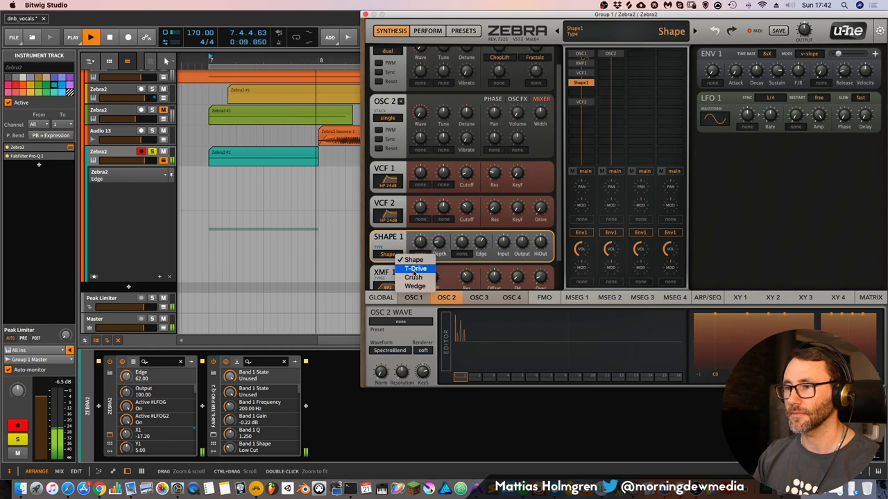
click(415, 286)
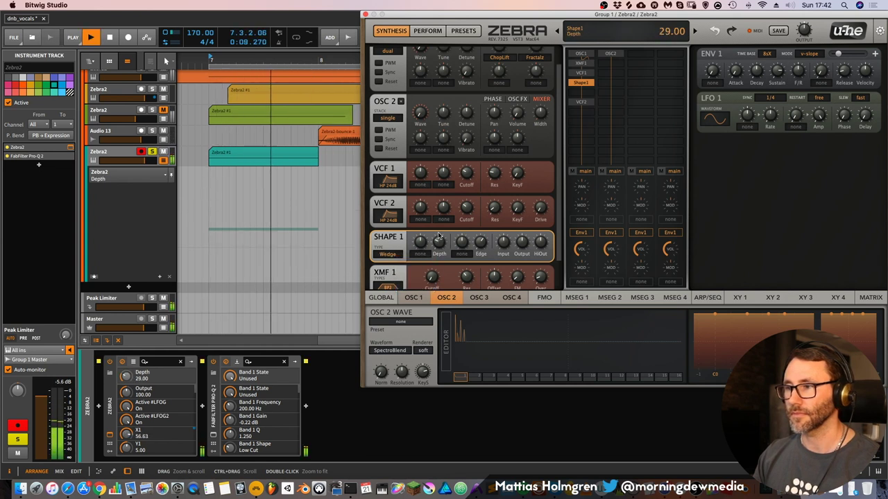
drag(480, 241, 480, 232)
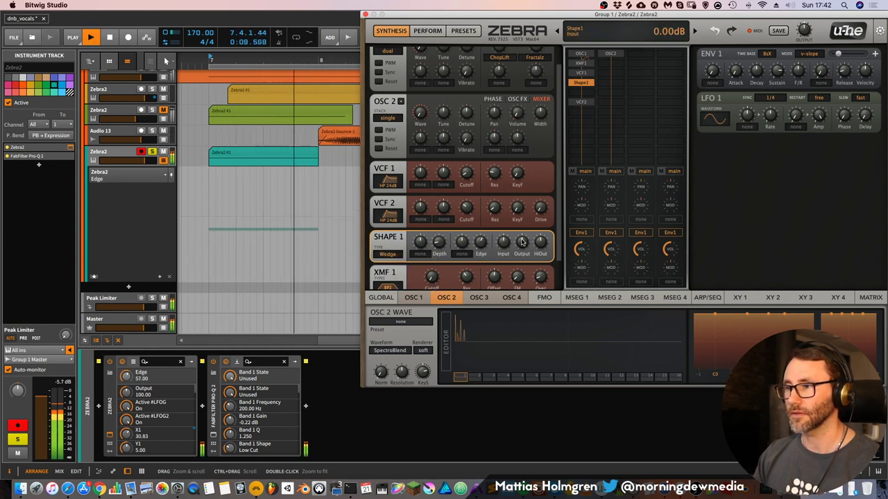
drag(540, 242, 541, 233)
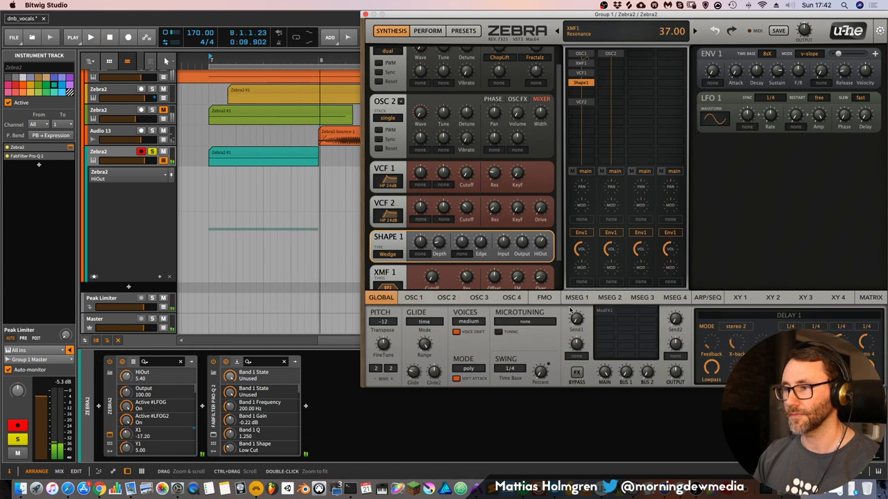
Step: Put ModFX1 in the first FX slot as a Phaser and adjust Feedback, Center and Depth
click(606, 312)
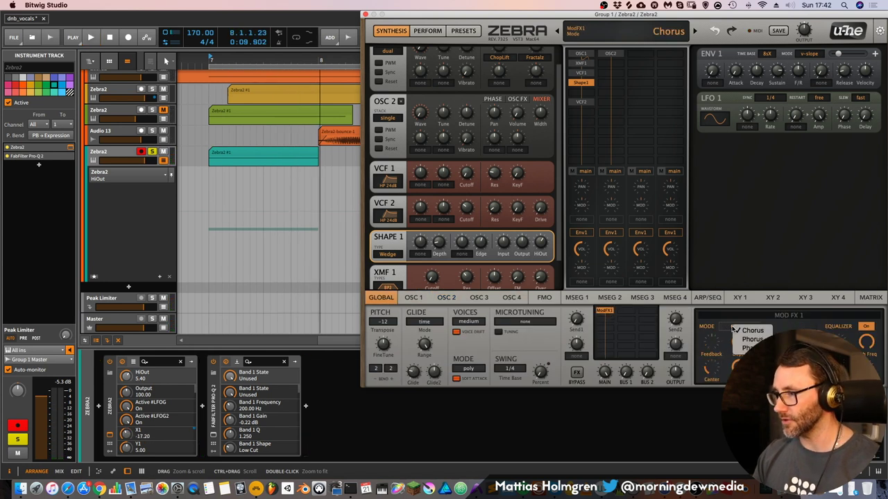
click(748, 347)
key(space)
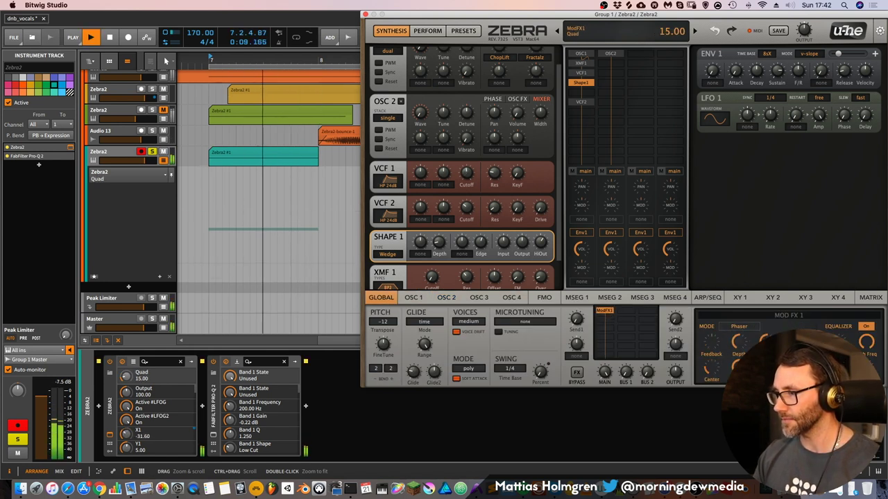
drag(713, 354, 718, 326)
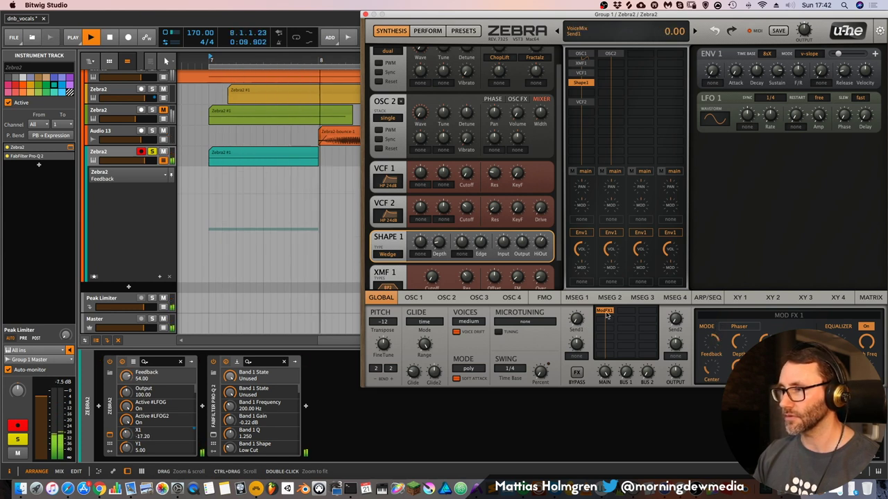
drag(711, 366, 721, 345)
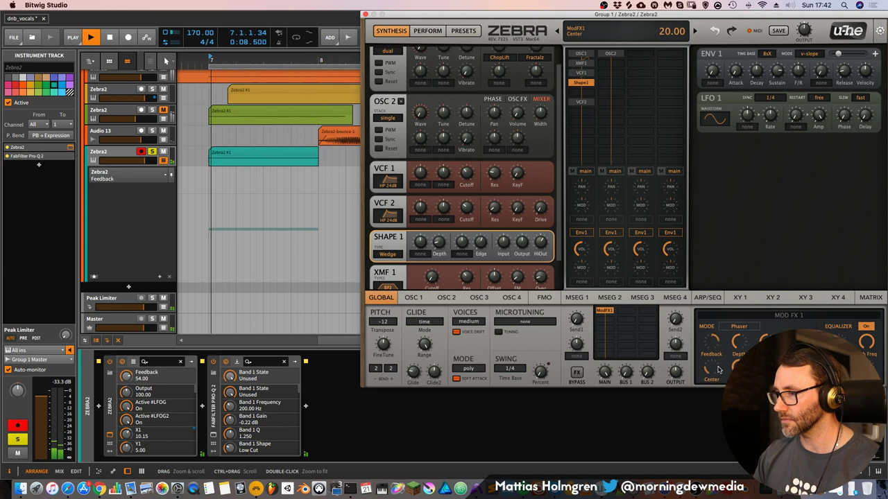
key(space)
key(space)
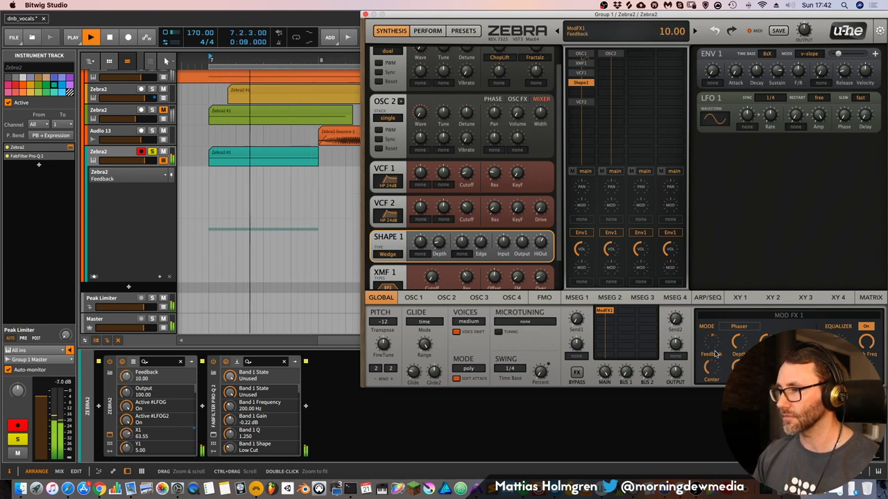
drag(739, 342, 738, 354)
key(space)
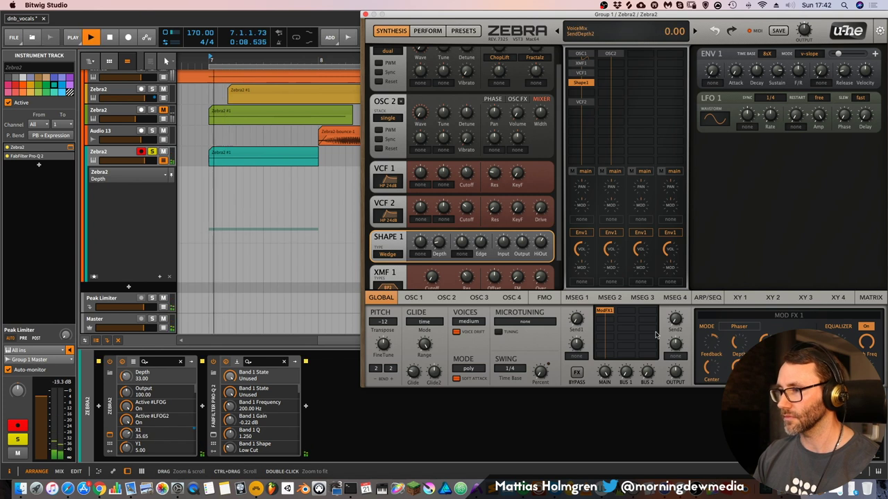
click(605, 310)
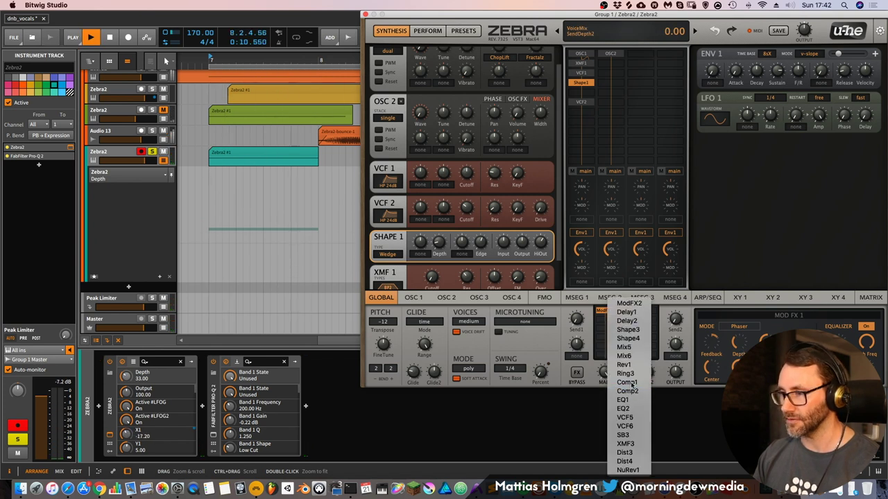
Step: Add a compressor effect after the phaser in Zebra2 and audition the bass
click(628, 382)
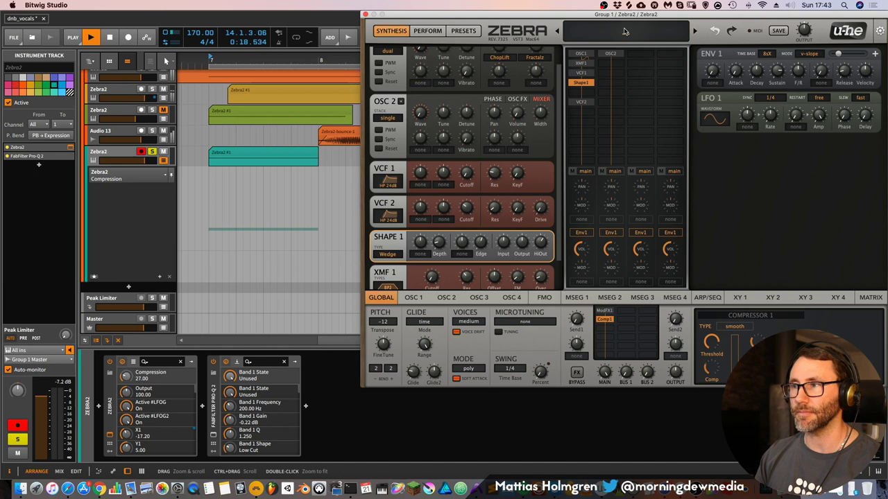
drag(558, 96, 562, 52)
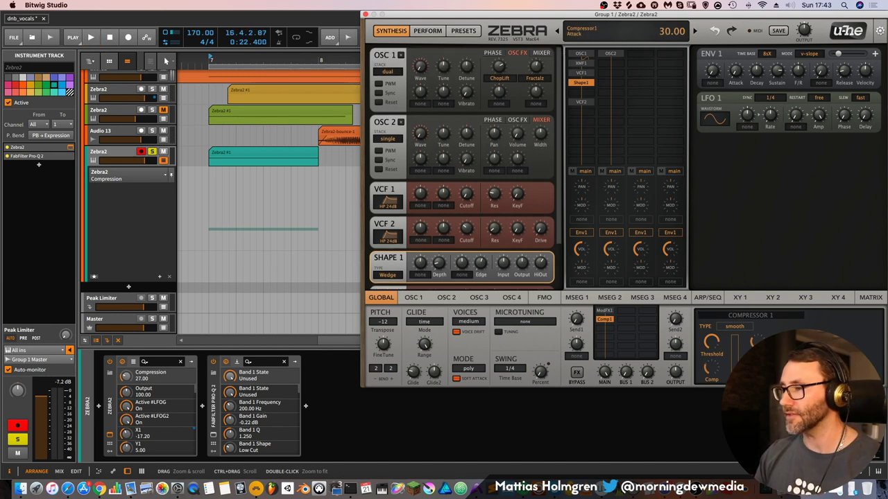
key(space)
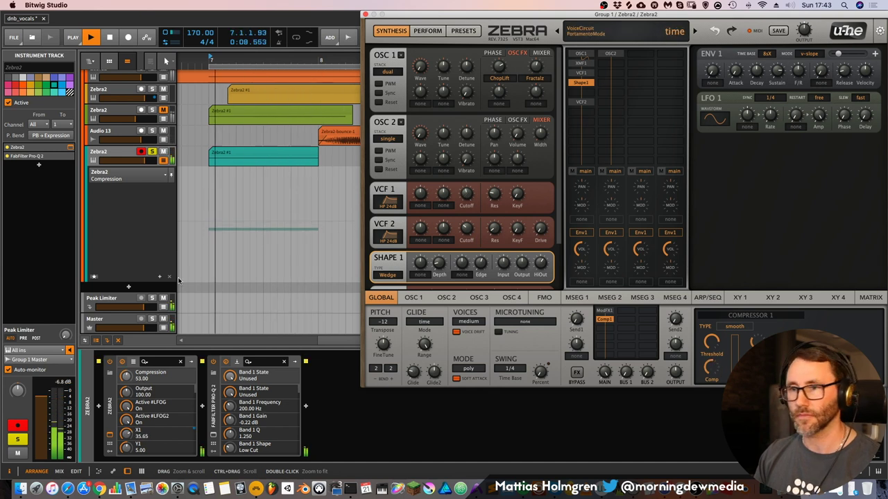
click(178, 281)
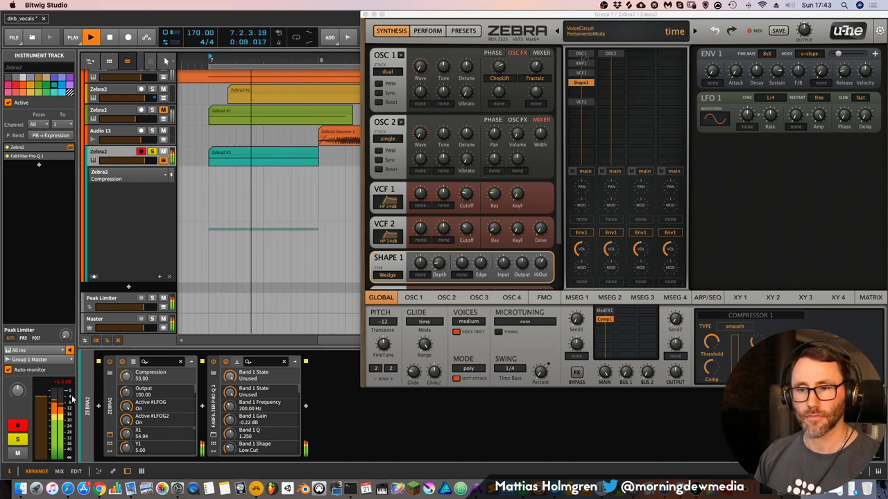
key(space)
Step: Insert a Peak Limiter from the Dynamics category after FabFilter Pro-Q 2
click(753, 342)
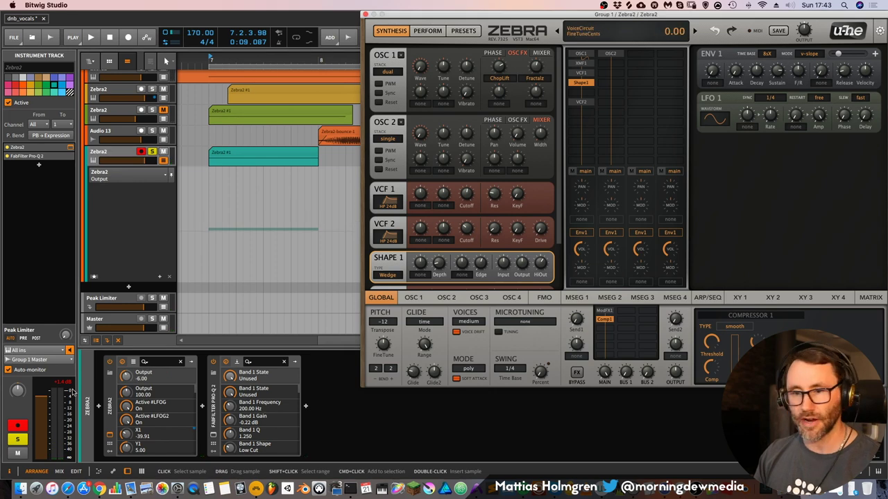
click(305, 406)
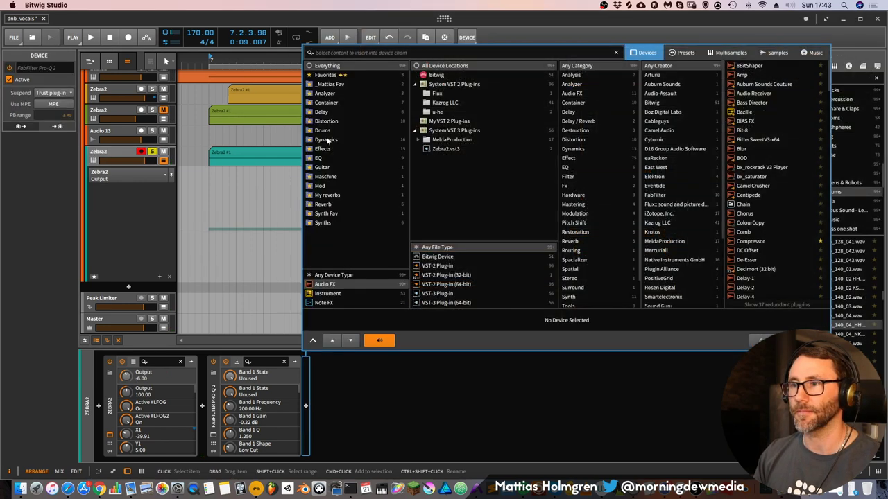
double_click(752, 148)
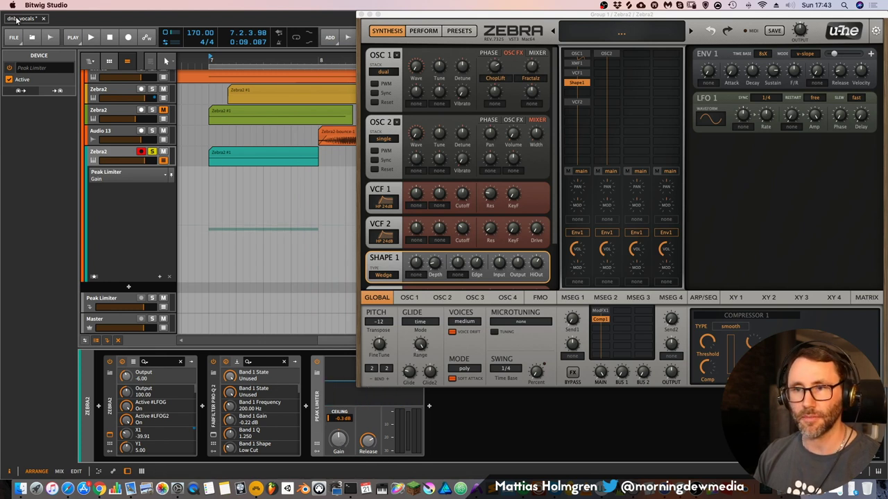
Step: Modulate the Fractalz oscillator effect with LFO 2 and lower LFO 2's rate to 64
key(space)
click(108, 157)
click(531, 103)
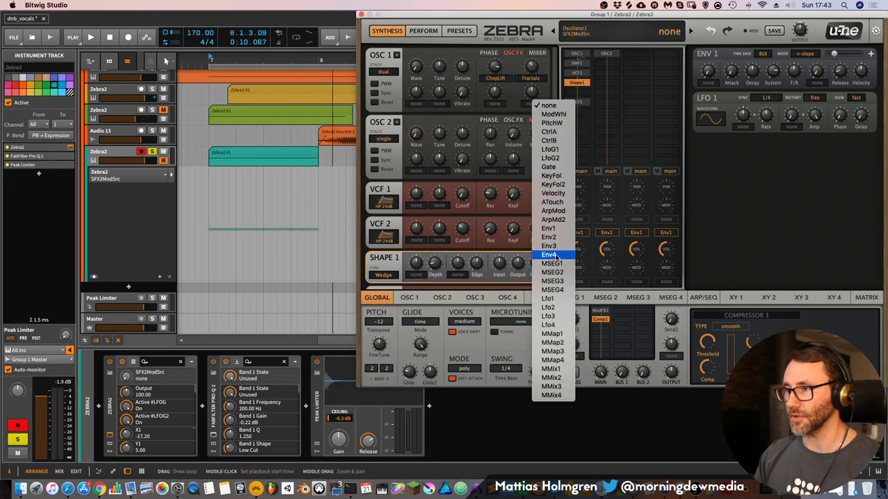
click(549, 307)
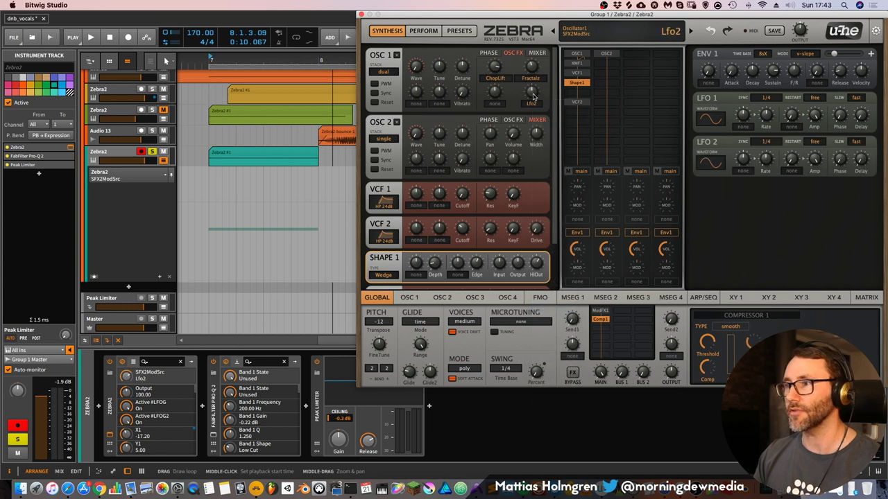
key(space)
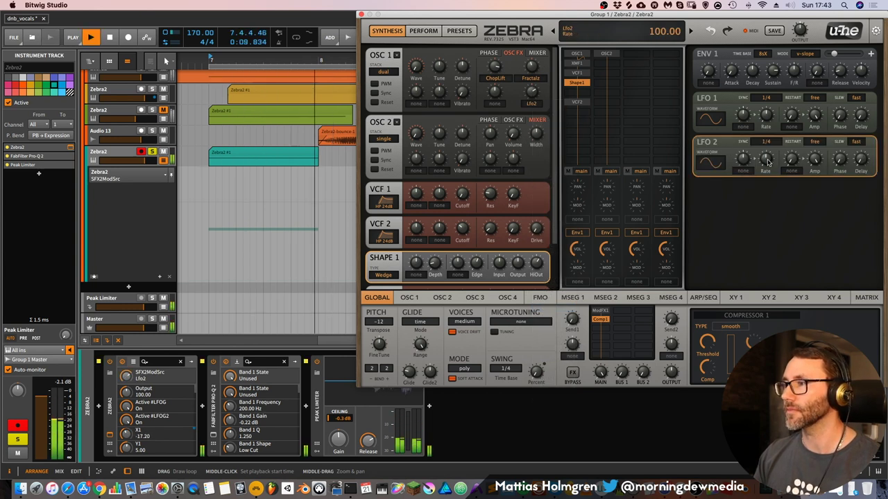
drag(767, 163, 768, 170)
key(space)
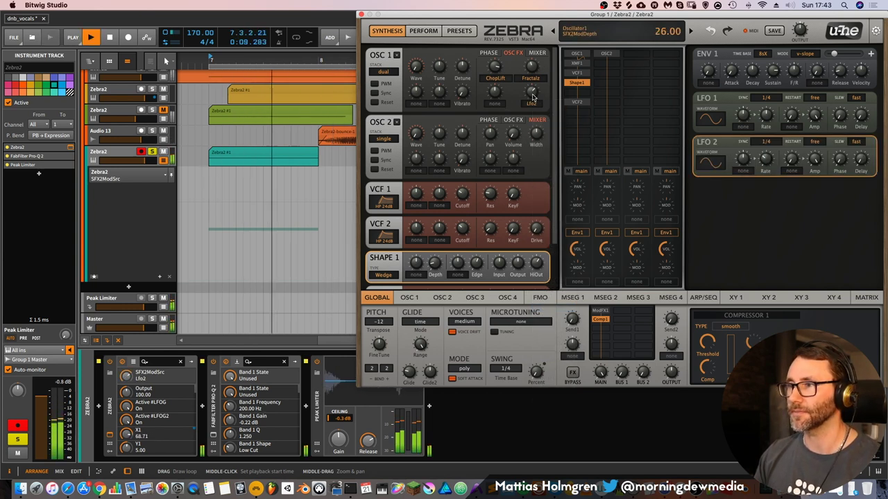
Step: Change Shape 1 from Wedge to Shape and raise its depth to about 86
click(494, 69)
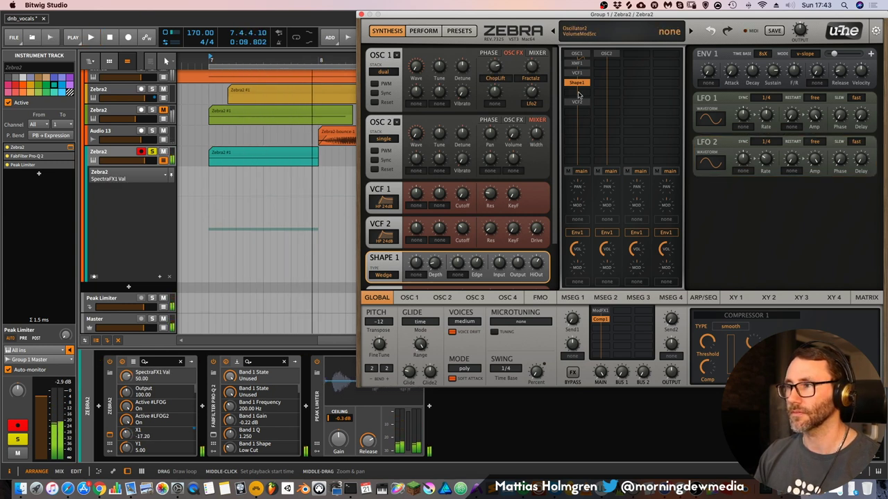
click(384, 275)
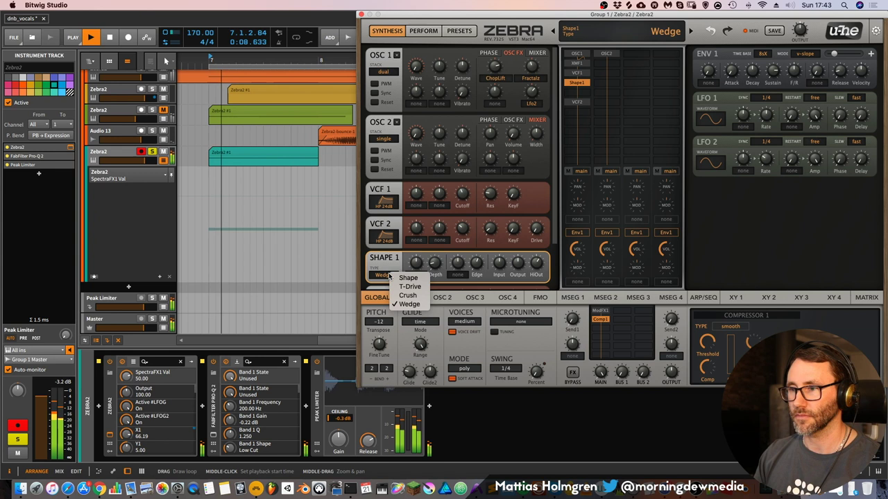
click(390, 277)
drag(434, 264, 434, 229)
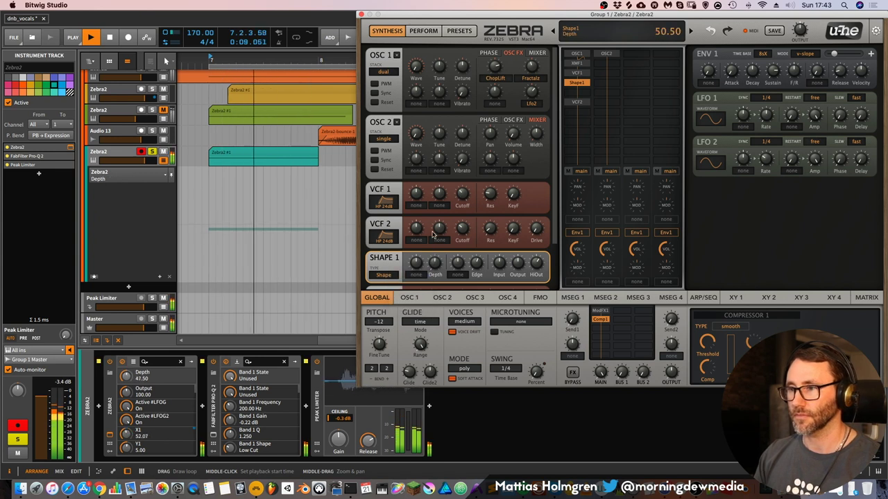
drag(434, 264, 437, 258)
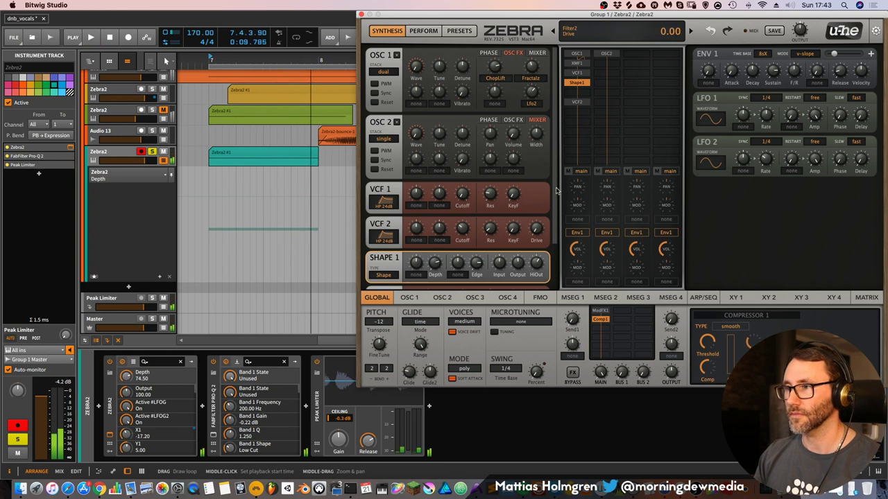
Step: Select VCF 1 and XMF 1, switch OSC 1's effect to Scrambler, and audition
scroll(496, 254, down, 3)
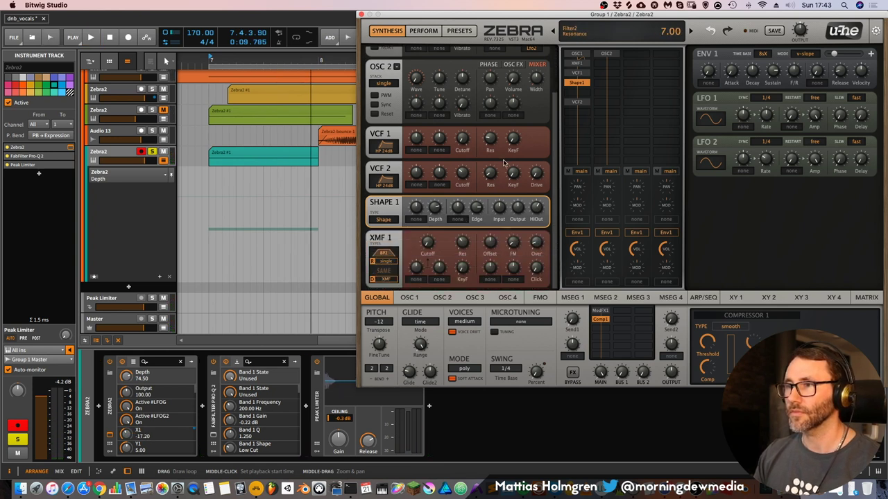
scroll(504, 162, up, 3)
click(575, 73)
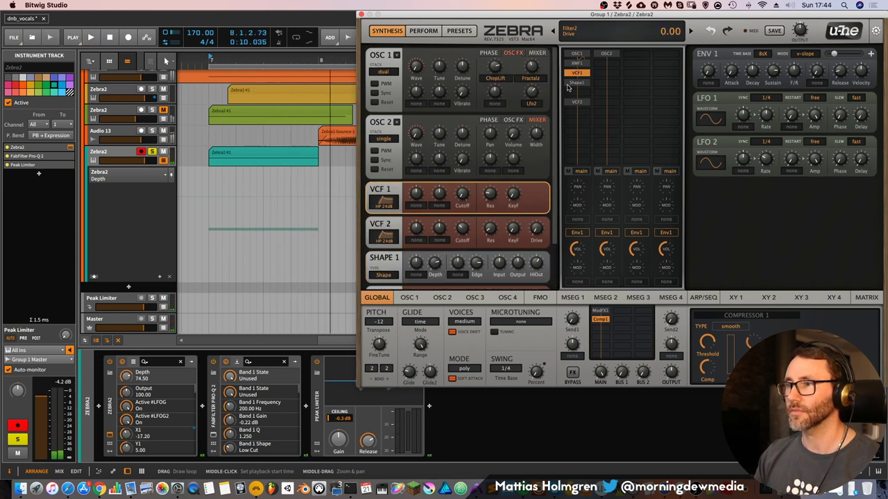
click(576, 64)
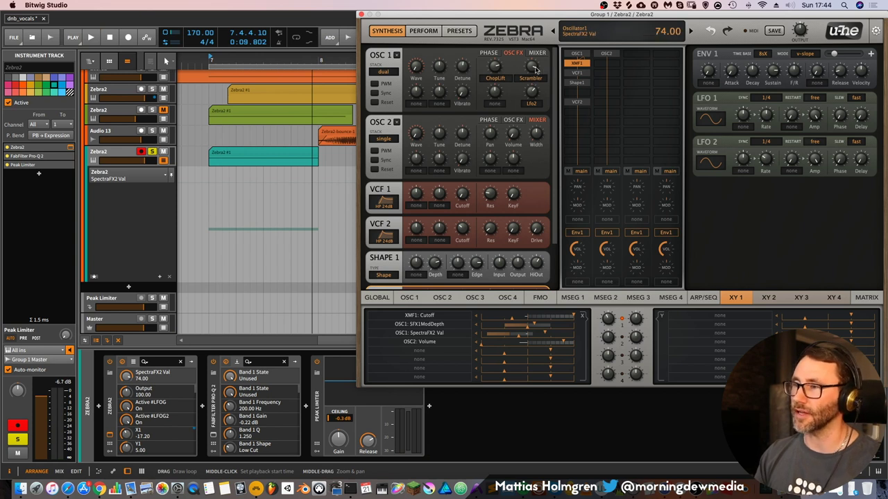
key(space)
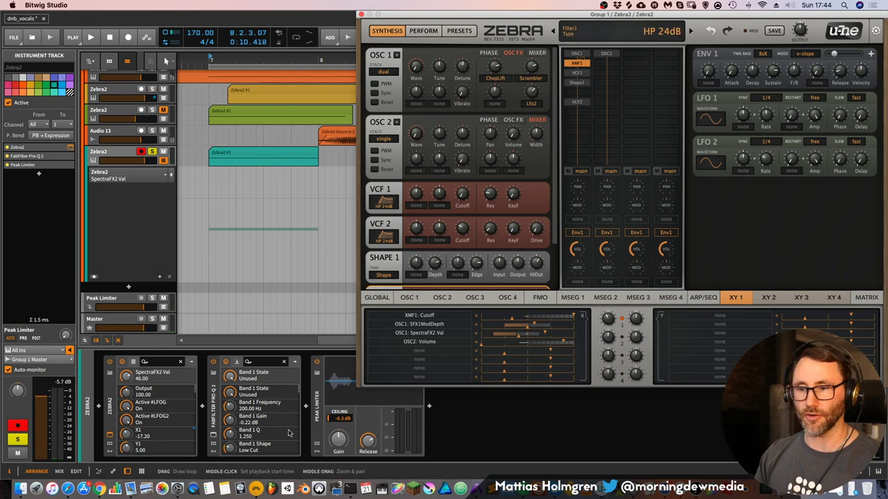
Step: Insert OTT before the Peak Limiter and lower its depth to 64%
key(b)
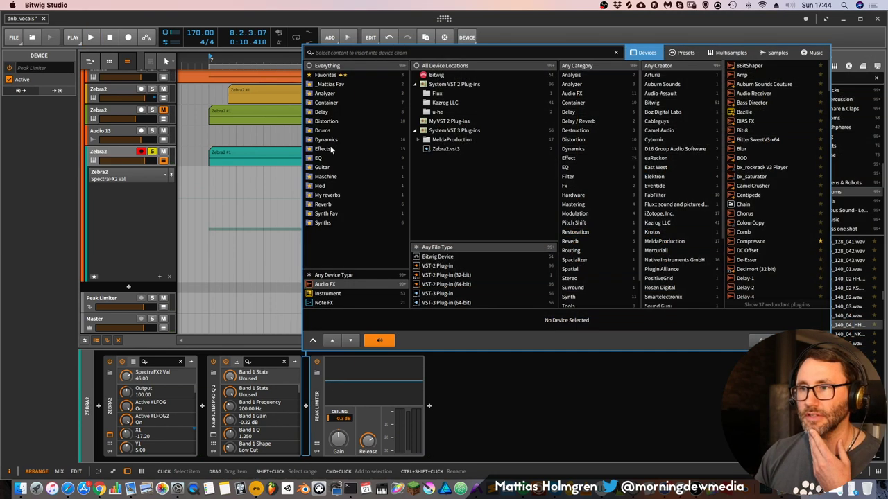
double_click(750, 132)
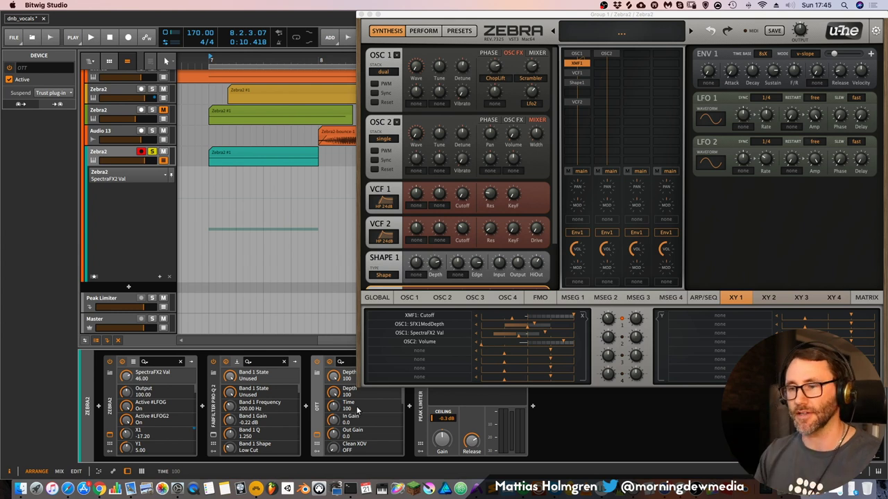
click(317, 435)
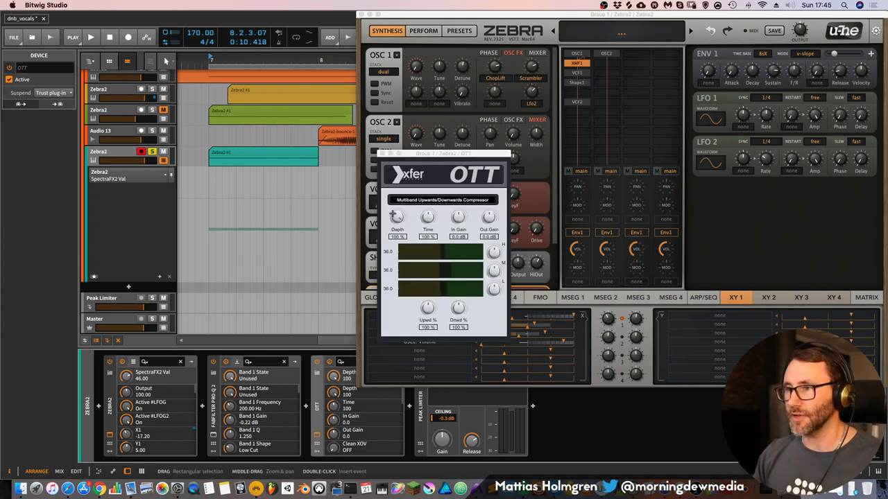
drag(396, 217, 400, 232)
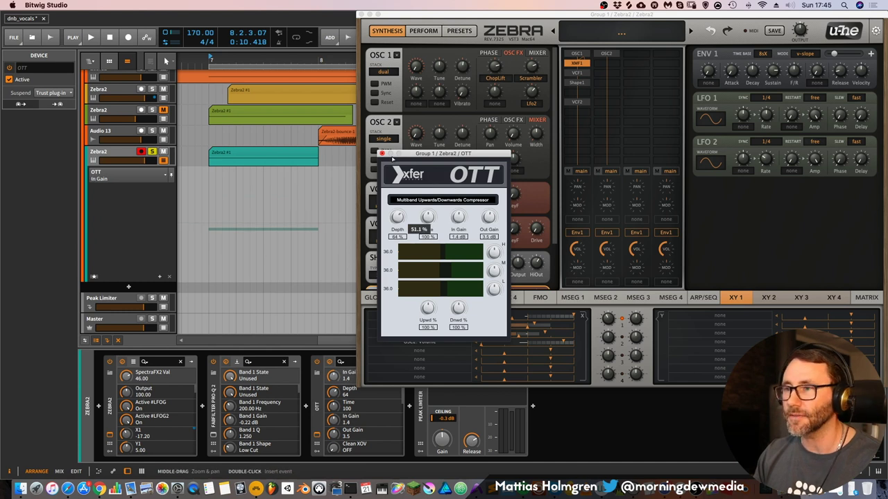
click(382, 153)
Step: Raise Zebra2's Shape 1 HiOut to 18 dB while listening
key(space)
drag(536, 272, 534, 274)
key(space)
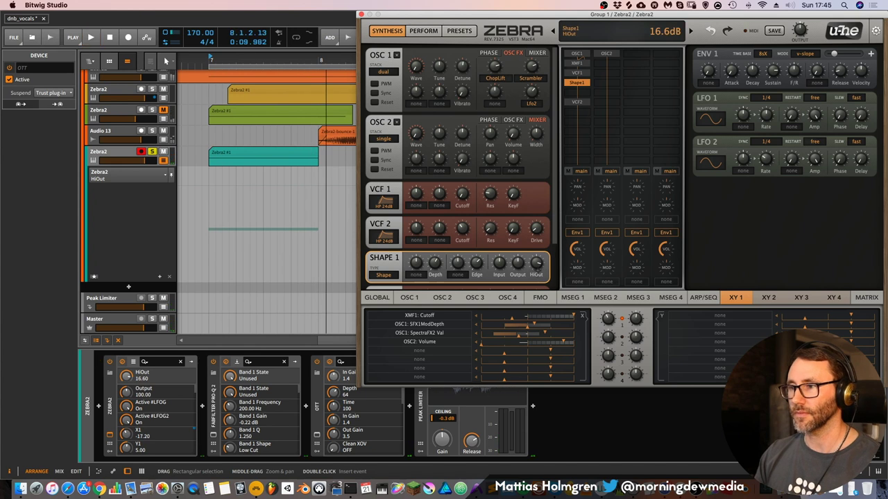
scroll(458, 166, down, 2)
scroll(457, 166, down, 2)
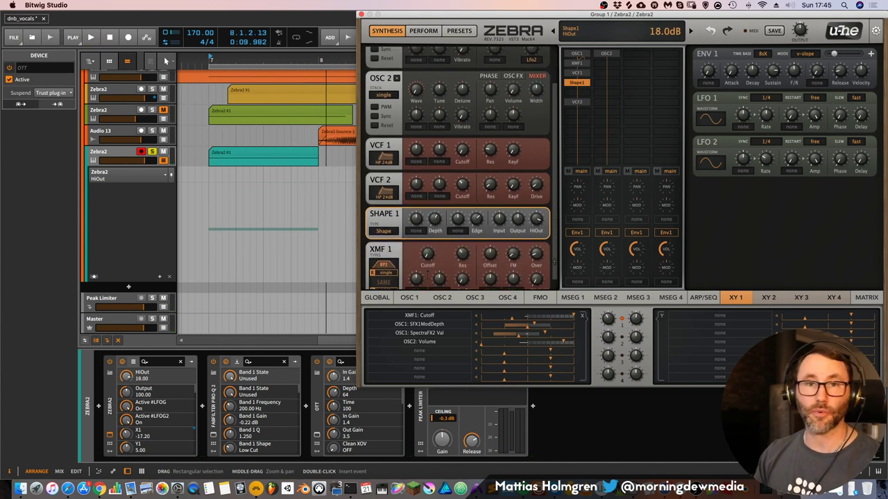
Step: Add a Rev1 reverb in a global FX slot, retune its feedback, and set wet to 10.5
click(407, 298)
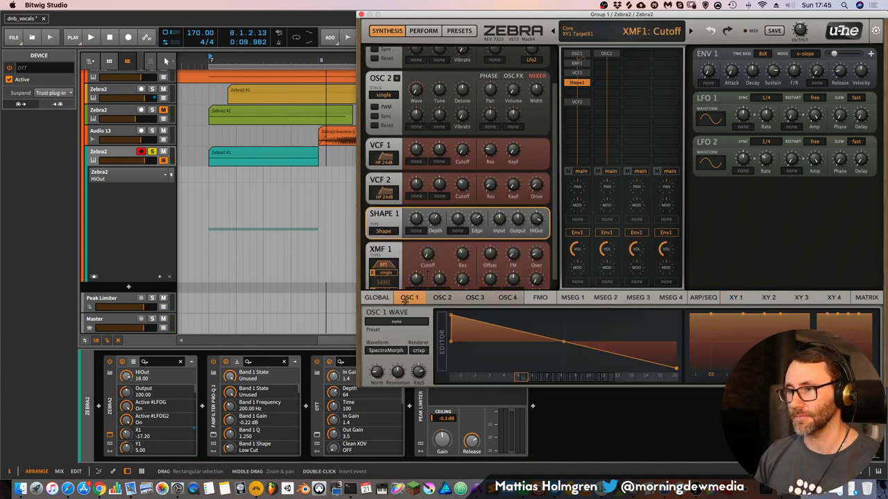
click(605, 328)
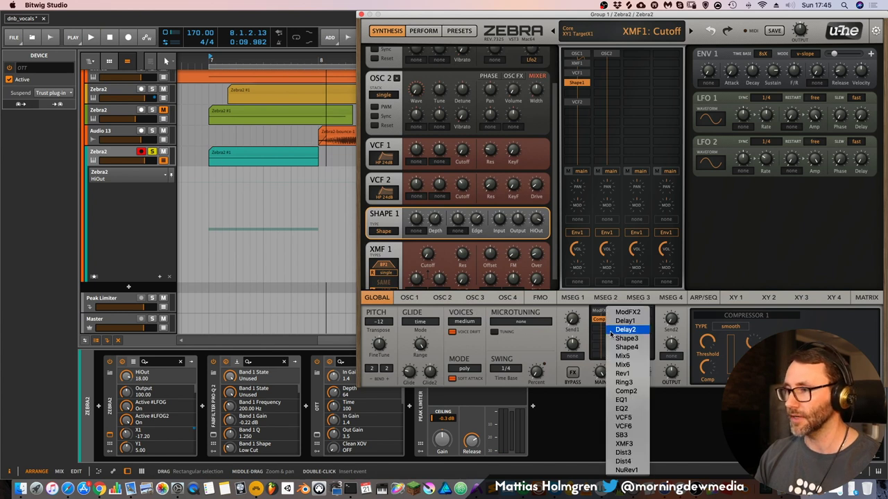
click(637, 373)
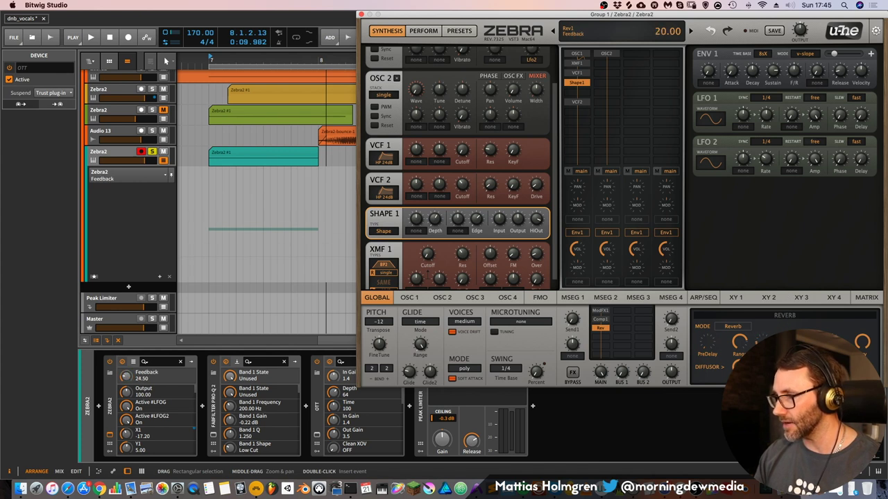
key(space)
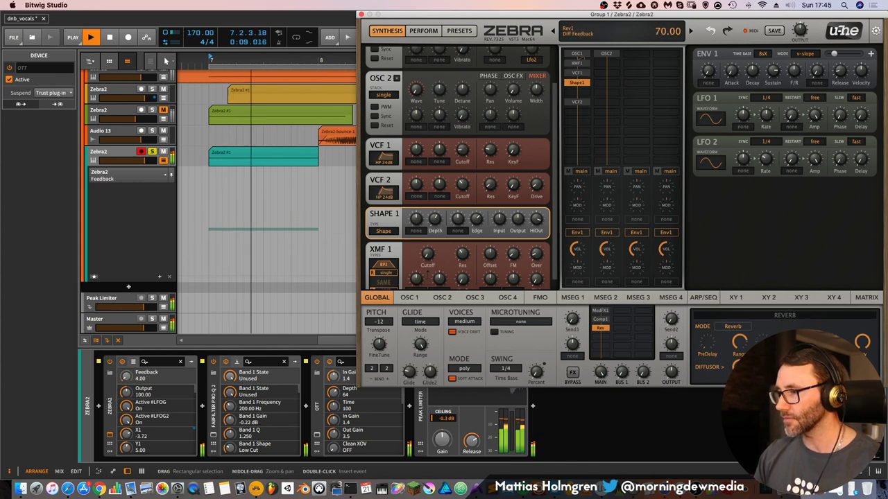
key(space)
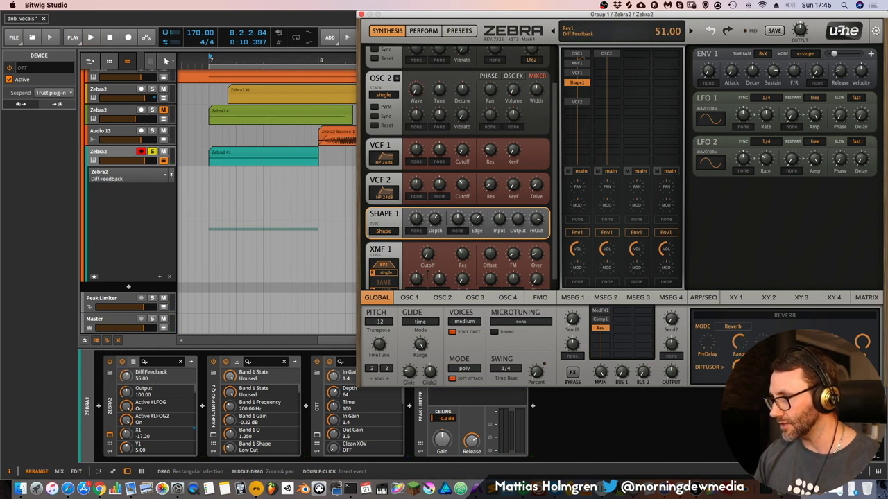
key(space)
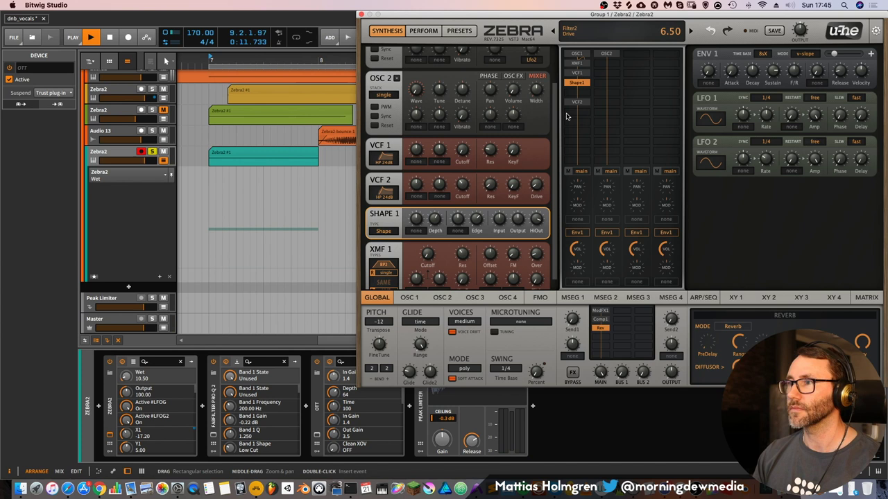
scroll(498, 200, up, 2)
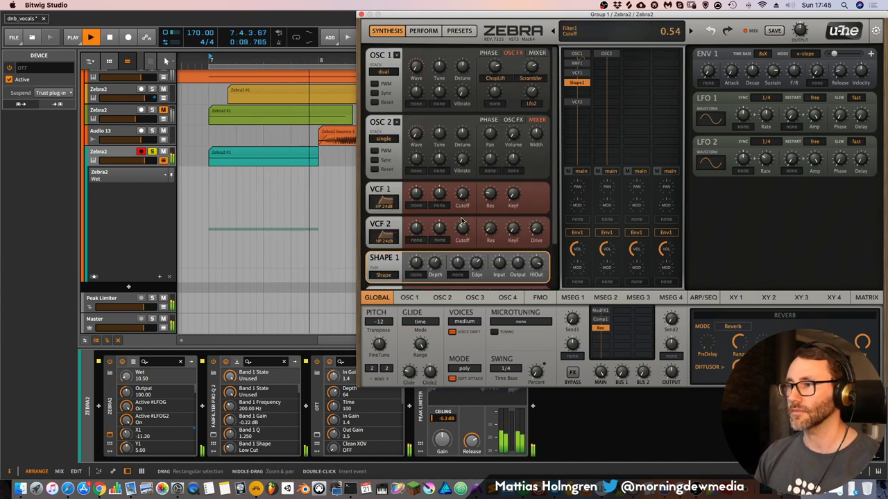
key(space)
Step: Show the X1 macro automation lane and drop its first two points to 0%
double_click(265, 159)
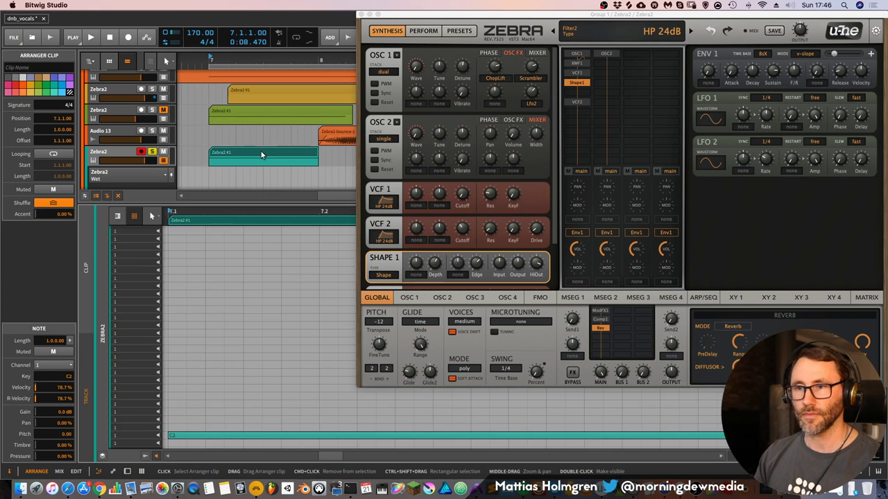
key(d)
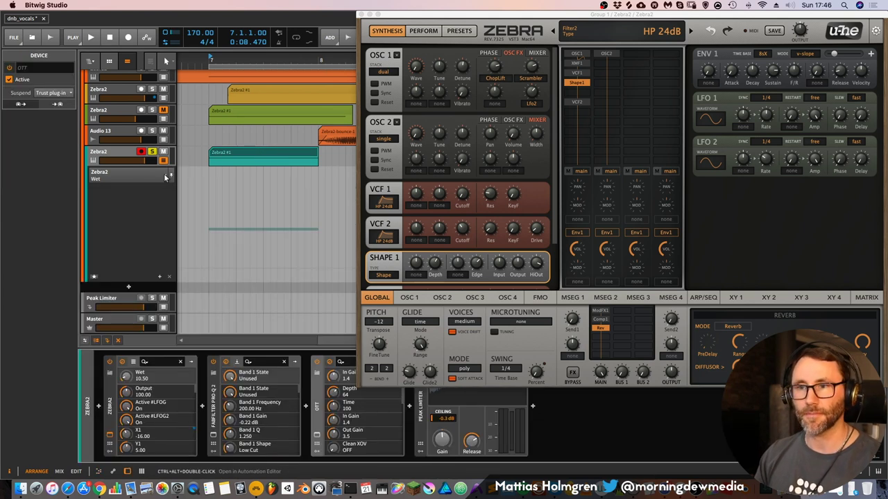
click(166, 177)
click(137, 205)
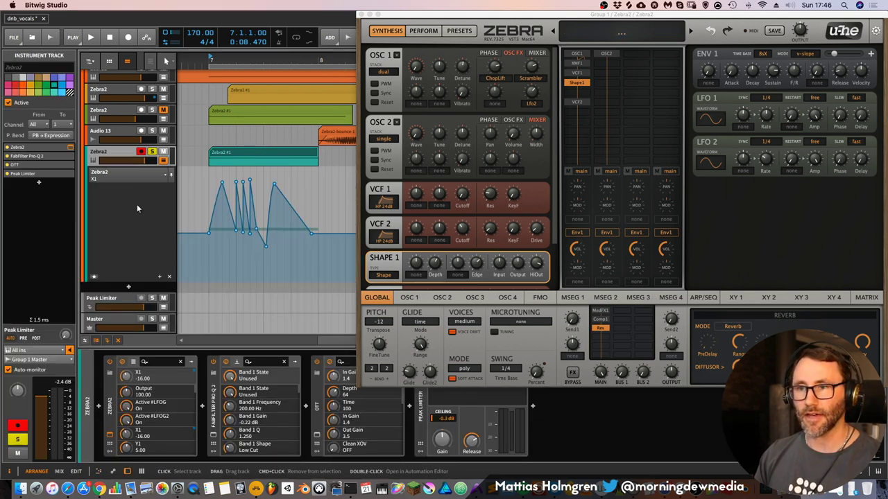
drag(209, 236, 208, 280)
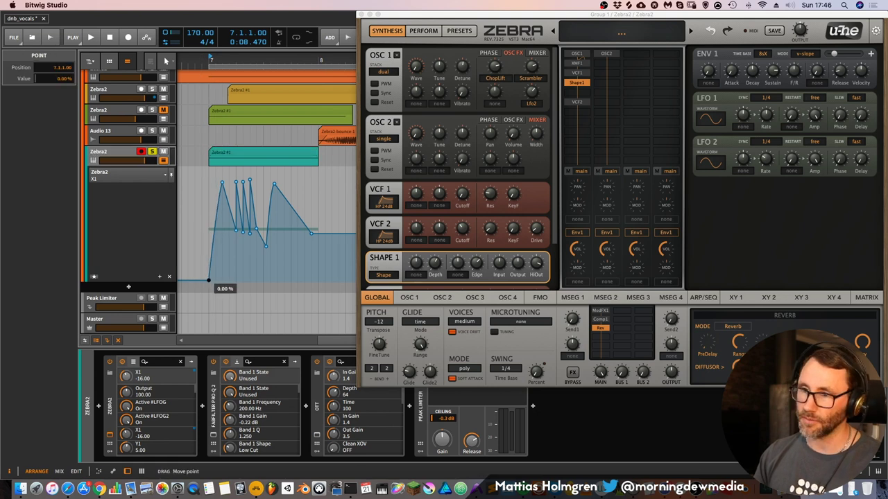
key(space)
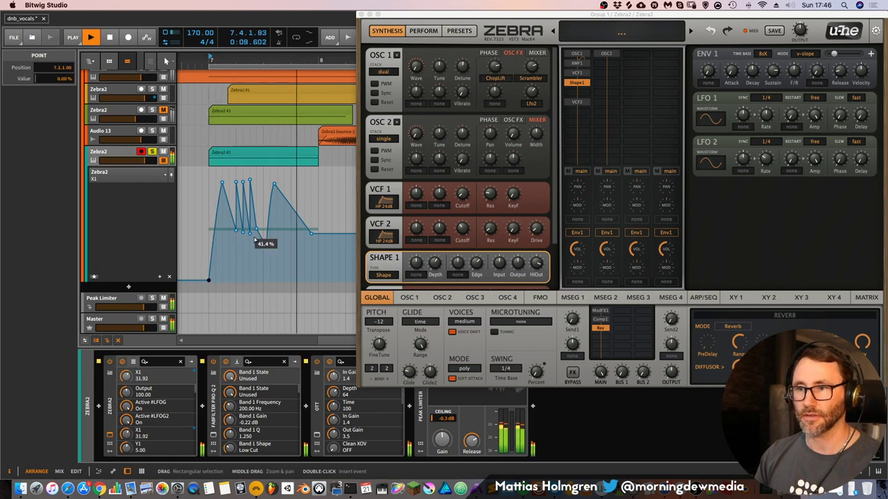
drag(265, 248, 262, 280)
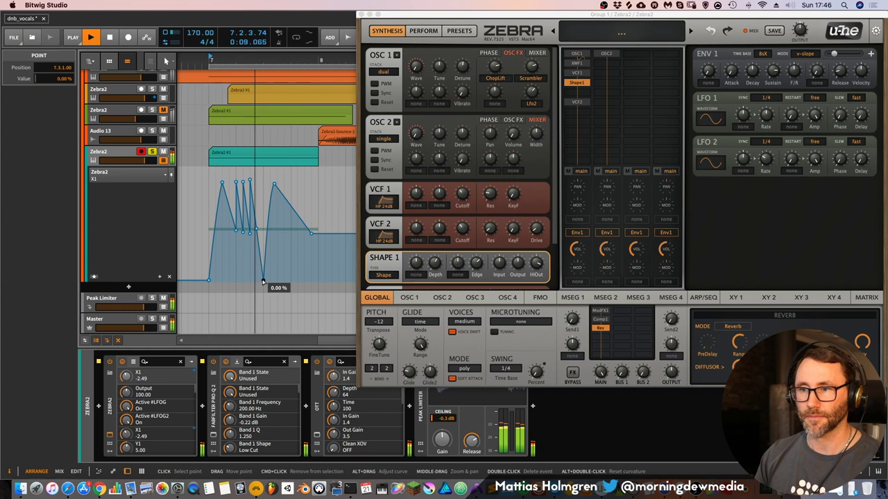
Step: Add an extra X1 peak, move the last point later, and play it back
click(275, 184)
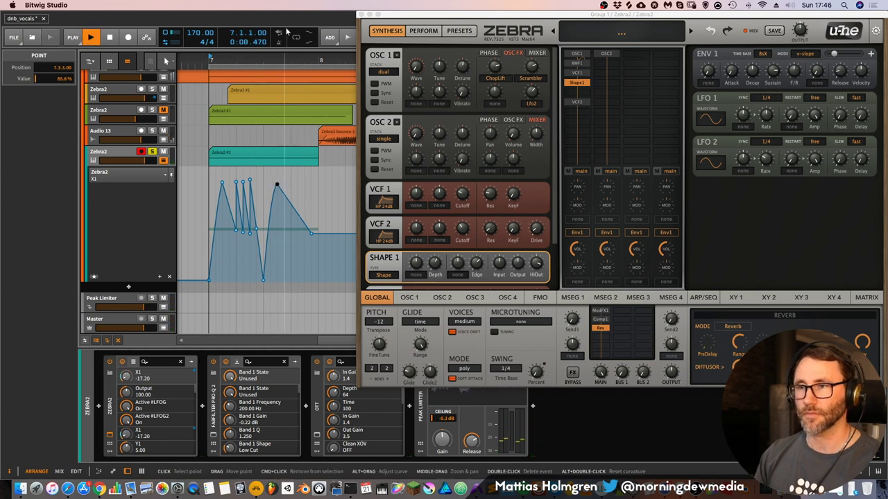
drag(299, 60, 297, 224)
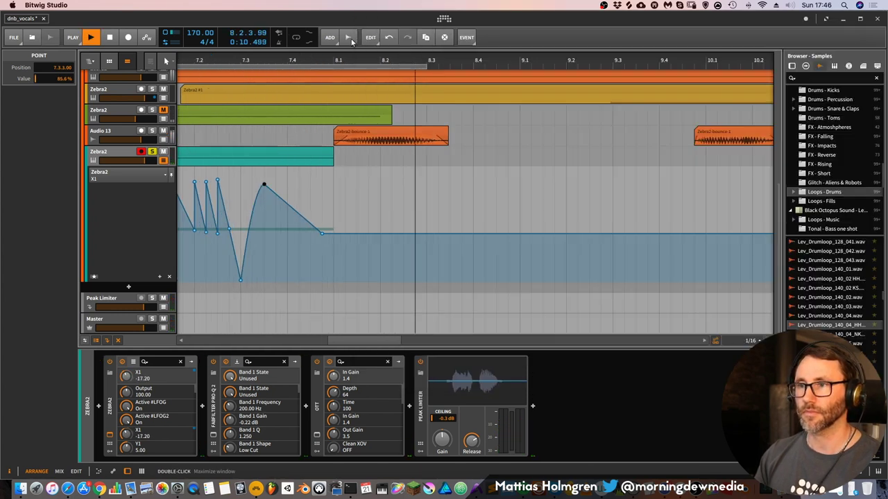
double_click(295, 229)
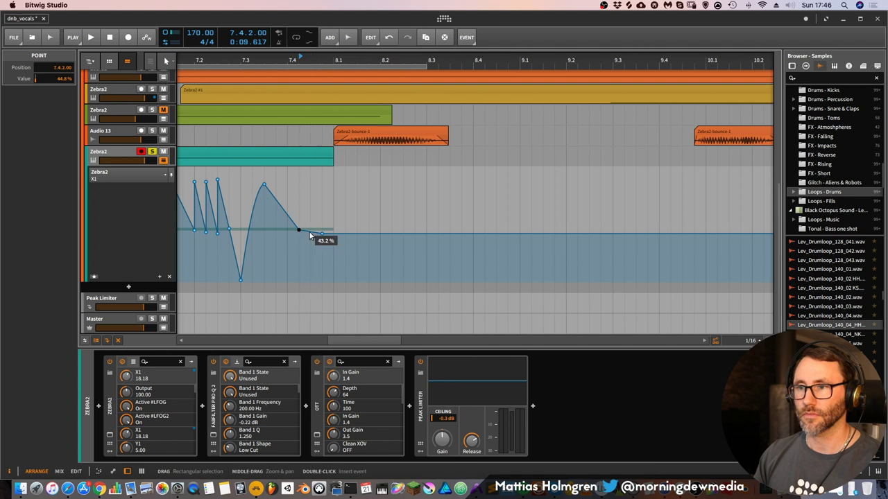
drag(321, 231, 321, 190)
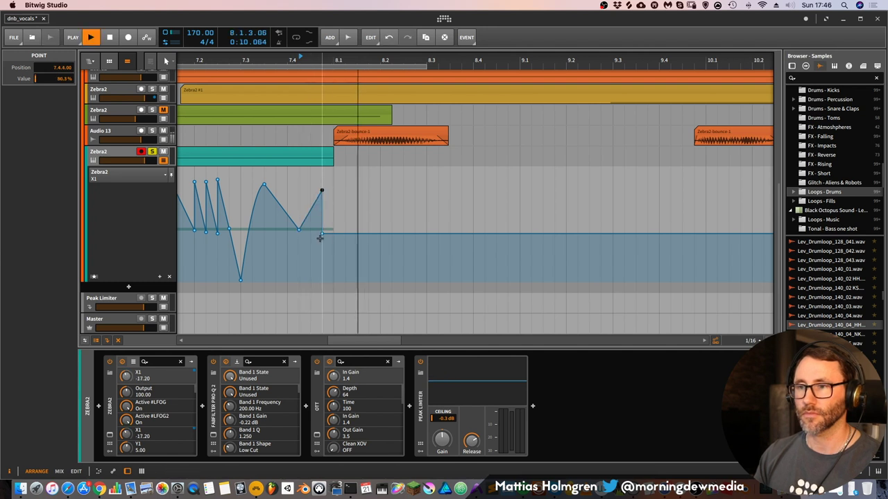
drag(321, 233, 333, 232)
key(space)
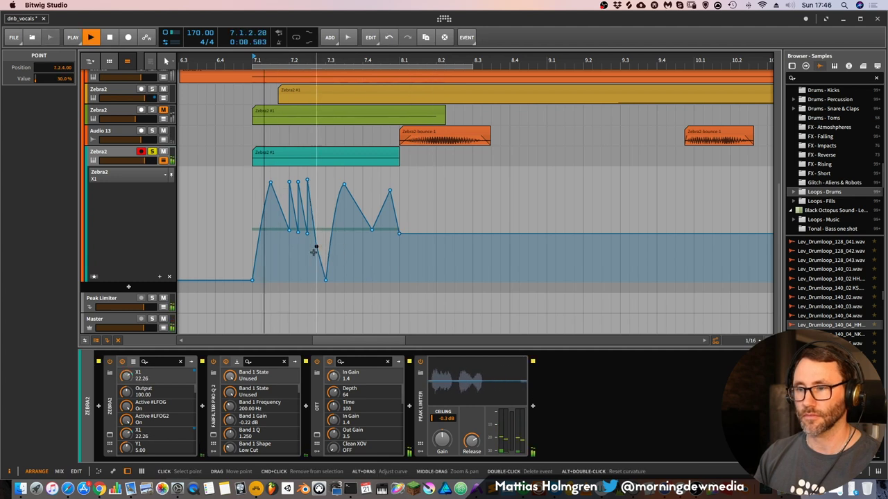
key(alt+2)
key(alt+1)
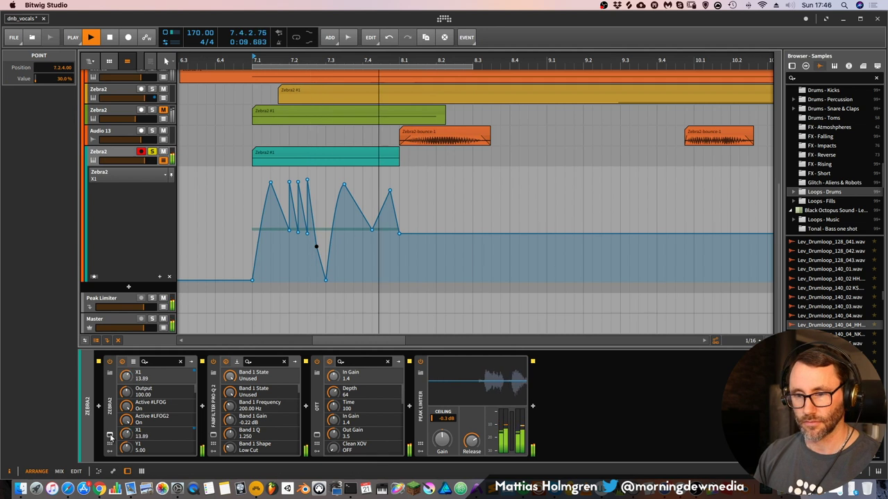
key(space)
Step: Switch oscillator 1's effect from Scrambler to Fractalz with a lower amount
click(522, 56)
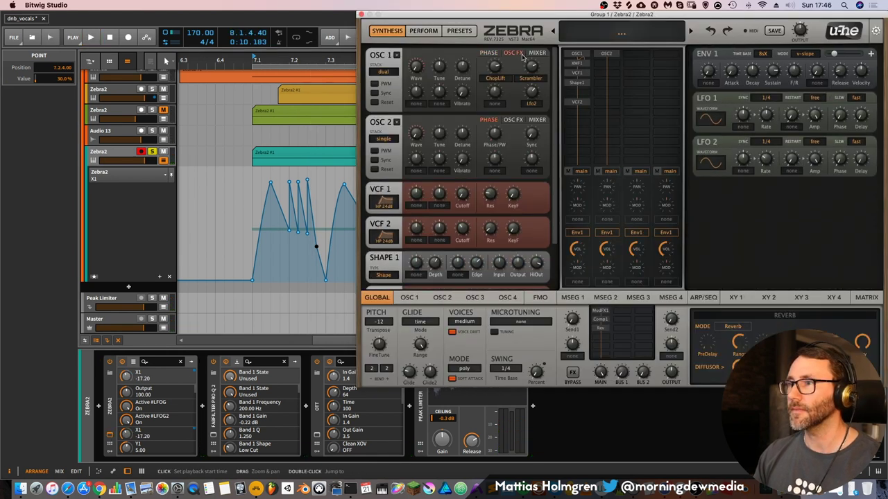
click(529, 79)
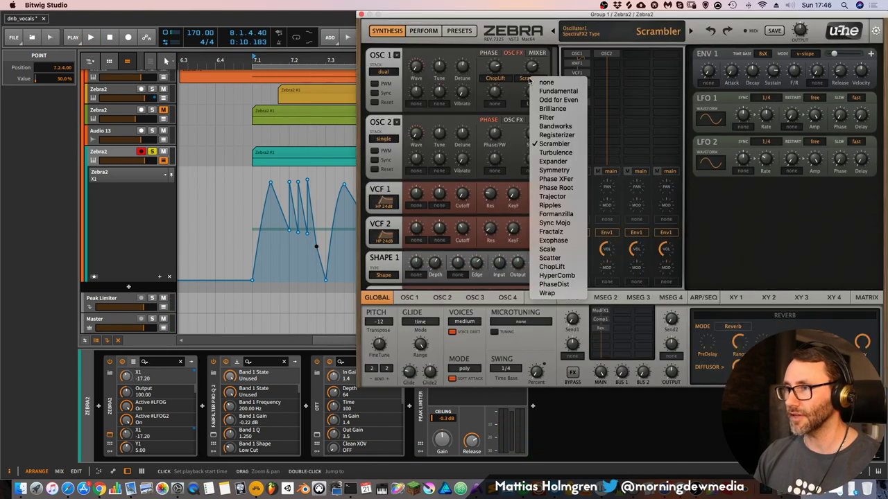
click(554, 233)
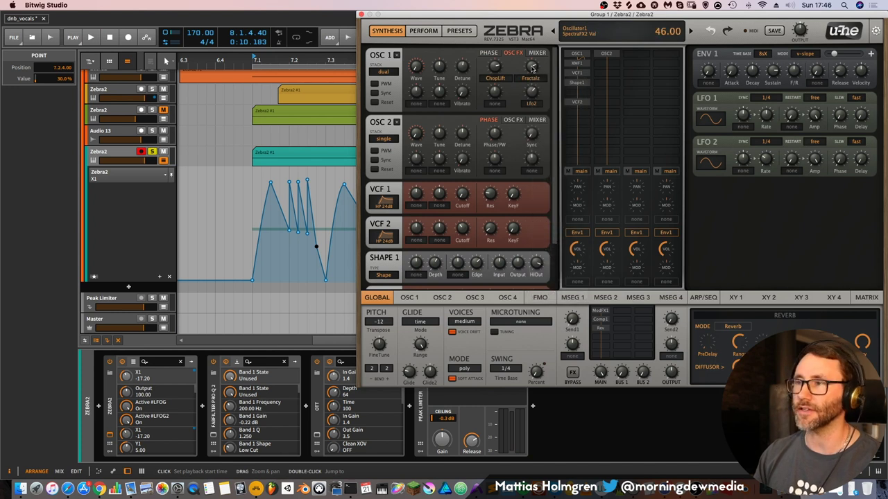
key(space)
drag(532, 67, 533, 72)
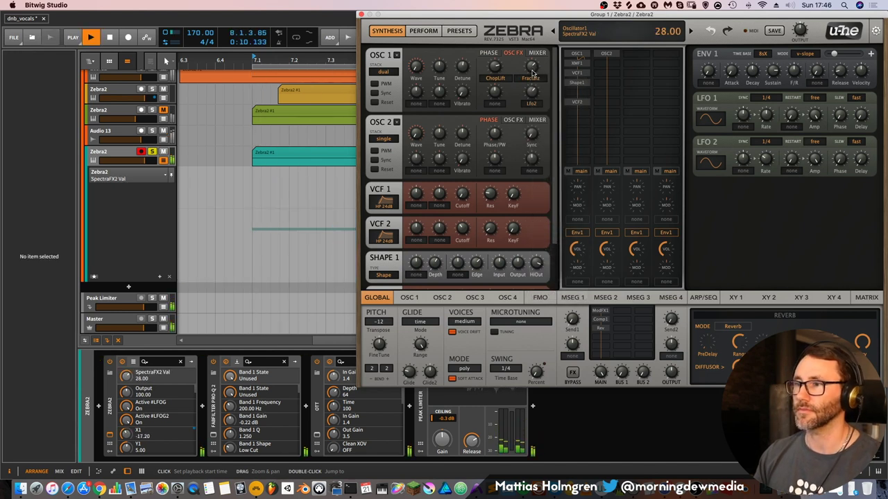
click(295, 29)
key(space)
key(space)
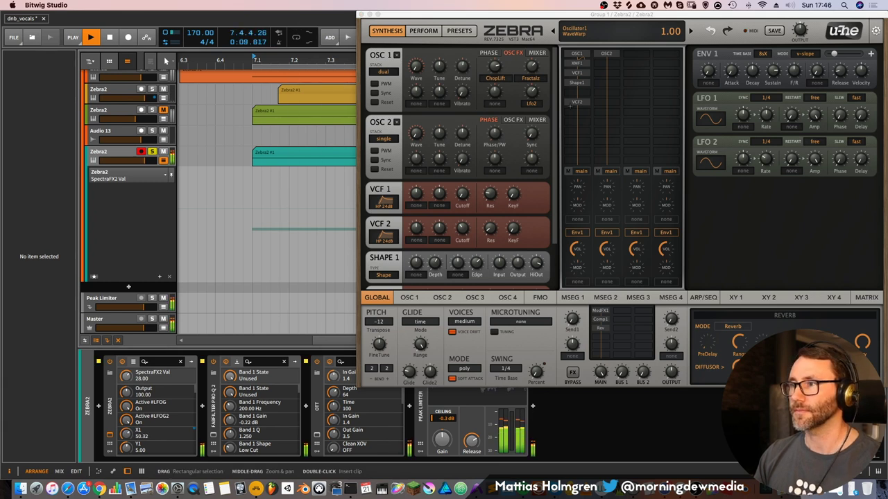
Step: Assign oscillator 1 volume to the X1 macro and set its modulation range
click(537, 53)
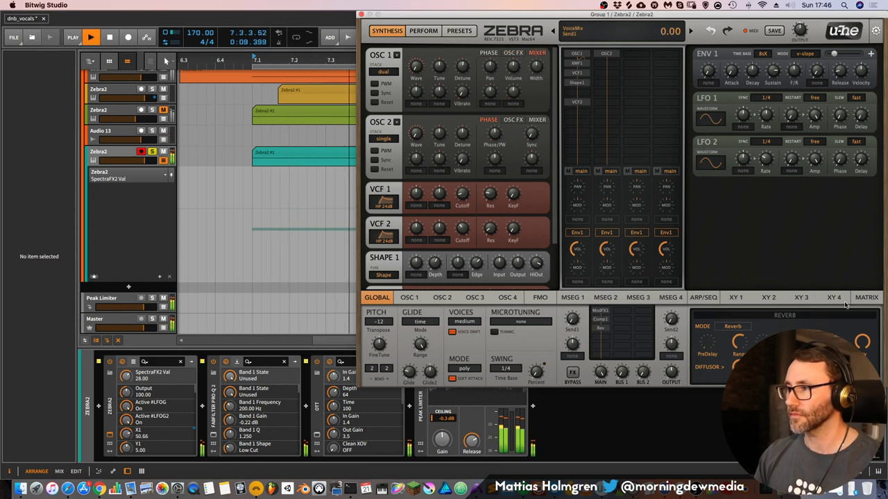
click(735, 296)
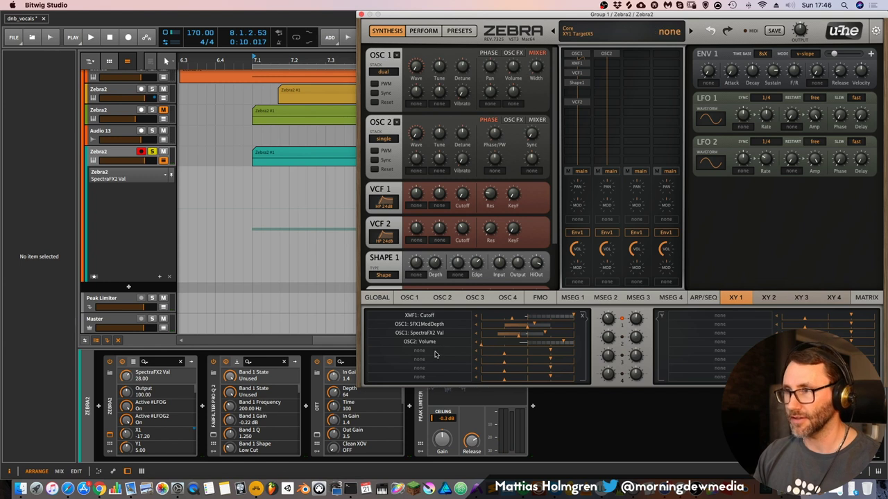
drag(446, 340, 515, 72)
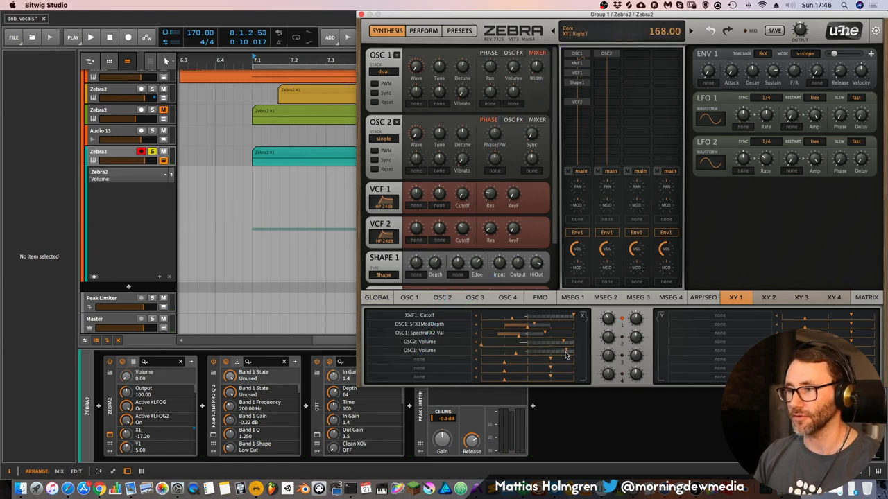
key(space)
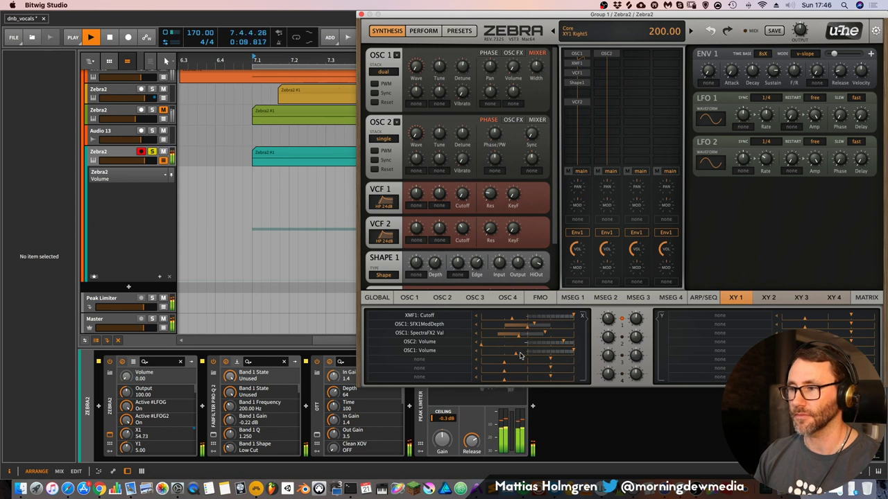
drag(524, 357, 567, 354)
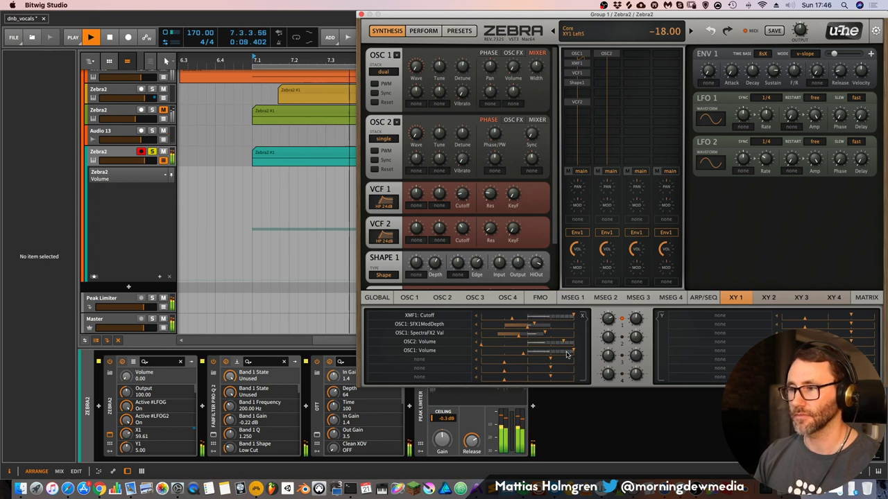
key(space)
Step: Add a Dist3 distortion to Zebra2's global effects and raise its input drive
click(384, 299)
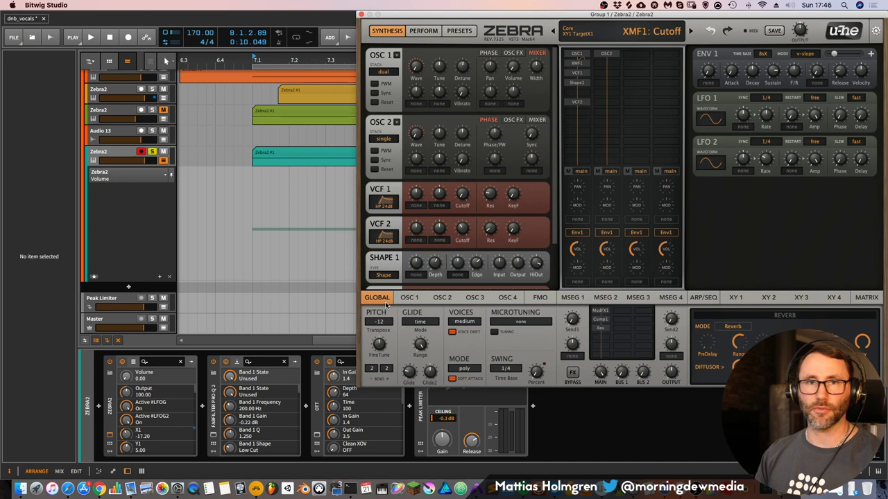
key(space)
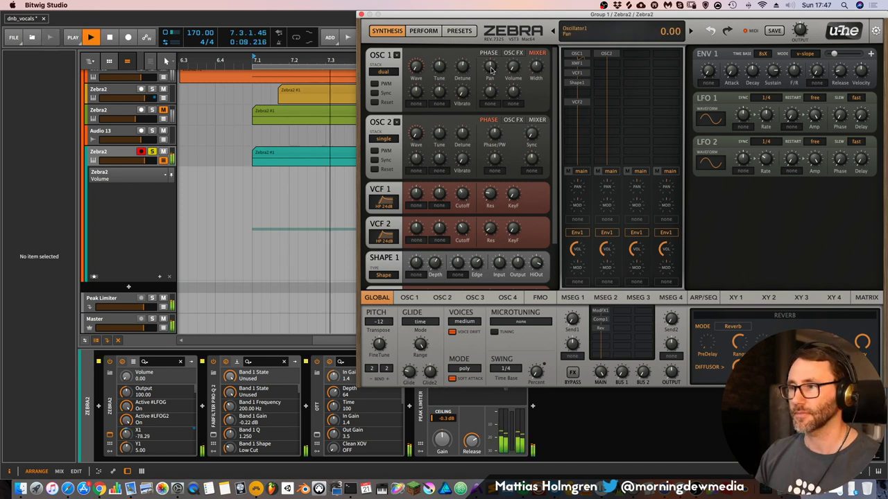
key(space)
click(603, 339)
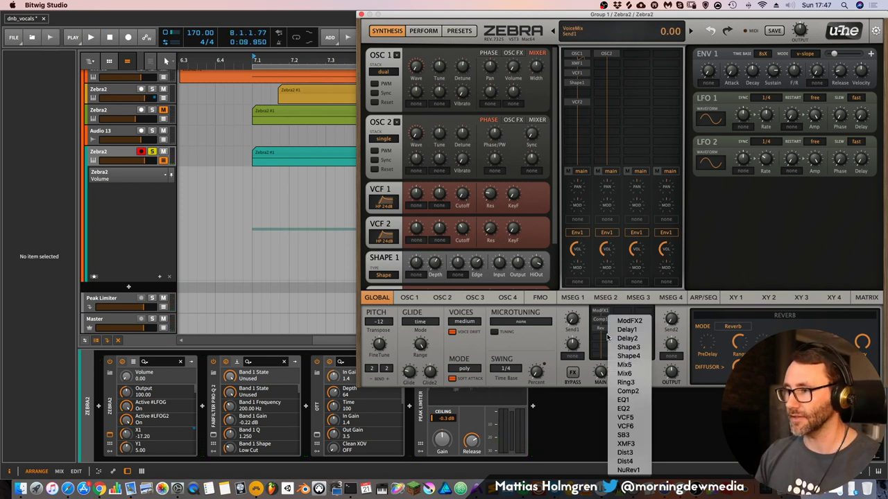
click(630, 453)
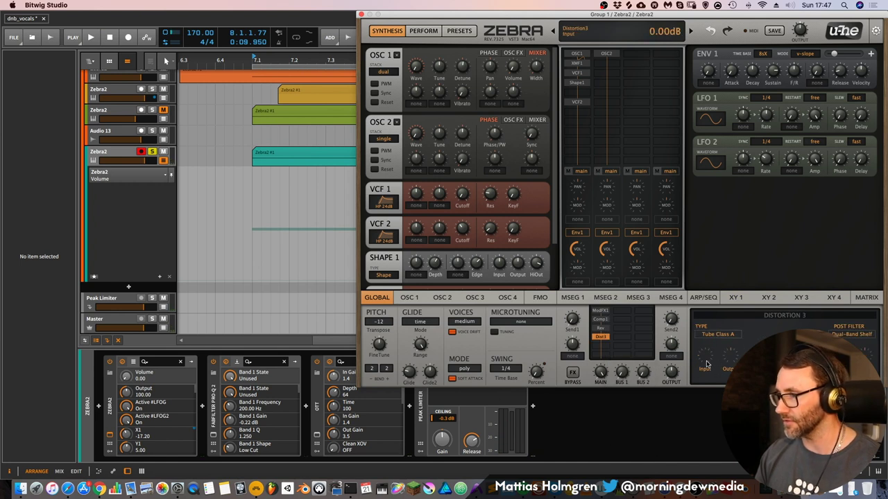
key(space)
drag(706, 365, 707, 357)
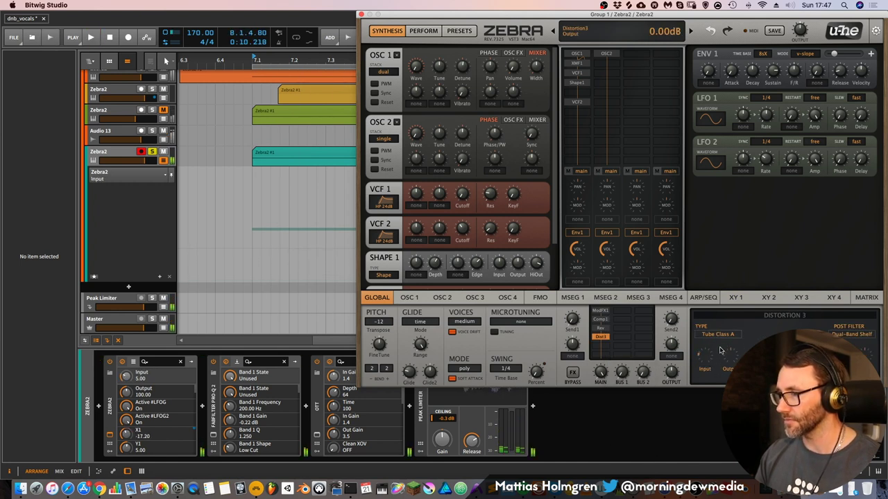
key(space)
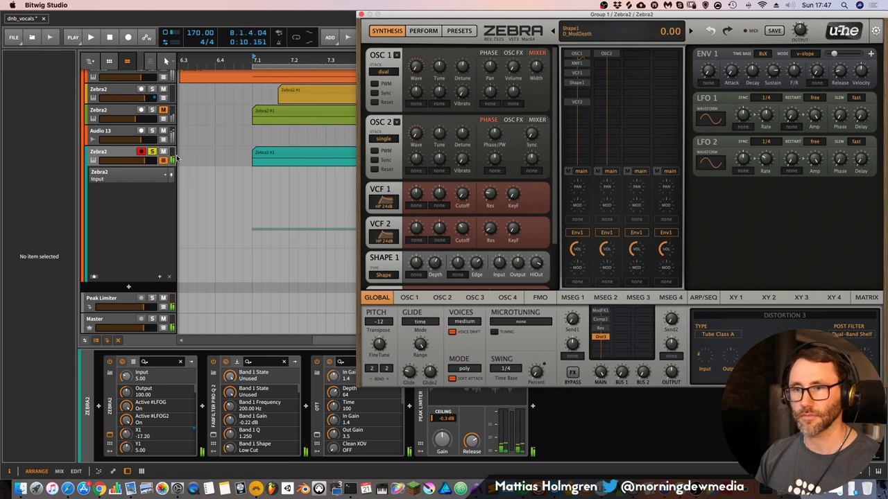
Step: Push the Dist3 input higher, set type to Tube Class AB, and raise Pre Tilt
key(space)
drag(702, 366, 701, 361)
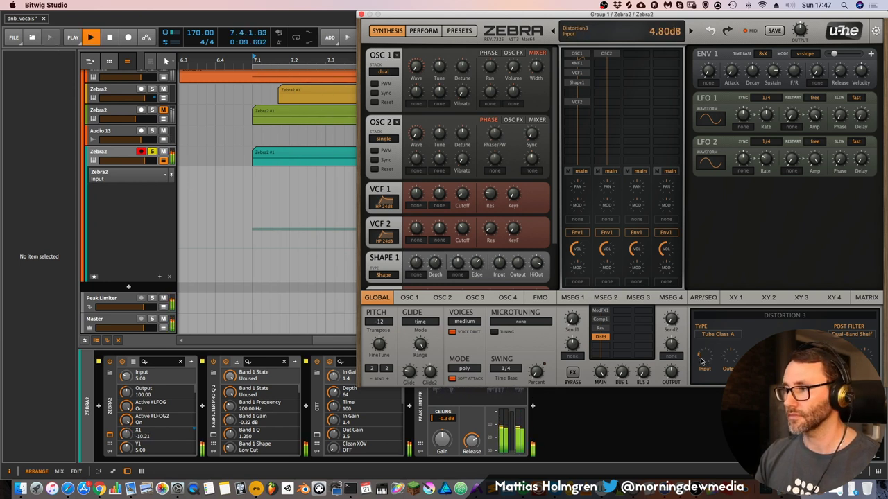
key(space)
click(735, 336)
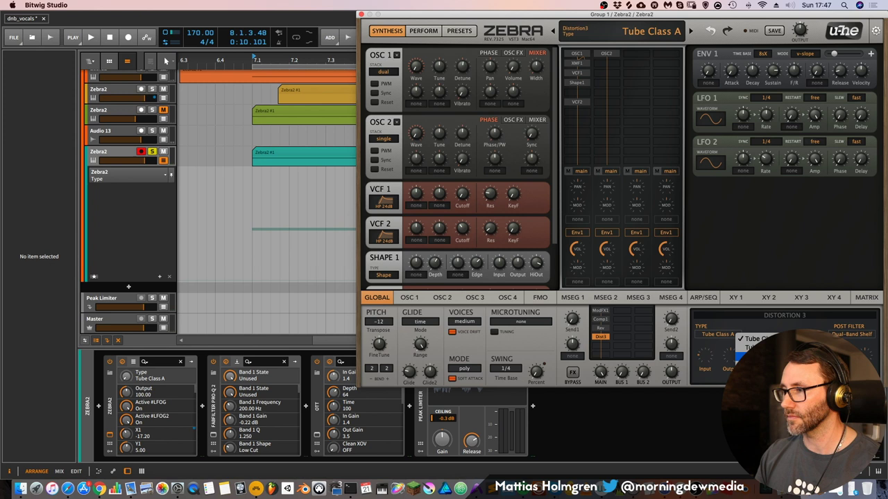
click(741, 357)
key(space)
mouse_move(704, 355)
mouse_down()
mouse_move(704, 344)
mouse_move(752, 367)
mouse_up()
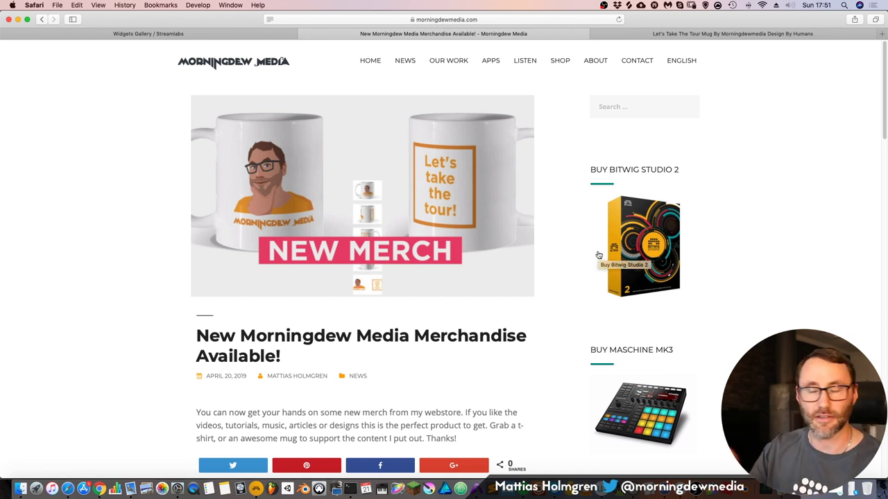
scroll(555, 323, down, 5)
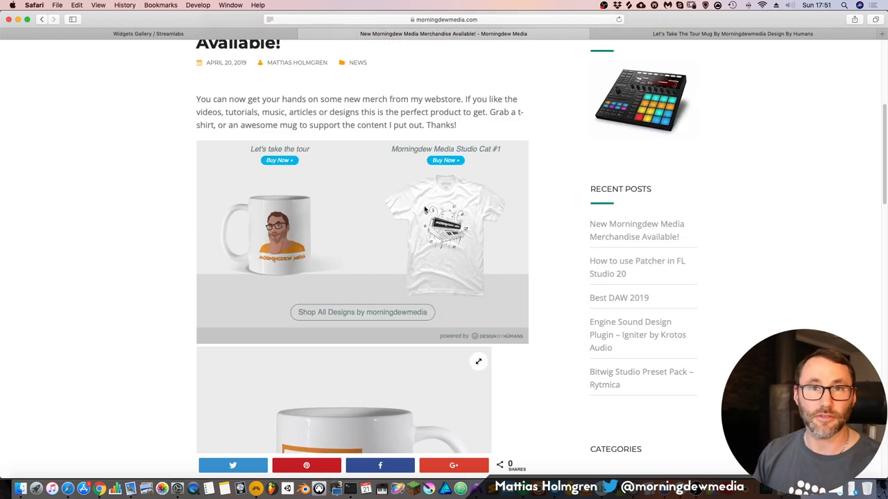
scroll(573, 297, up, 5)
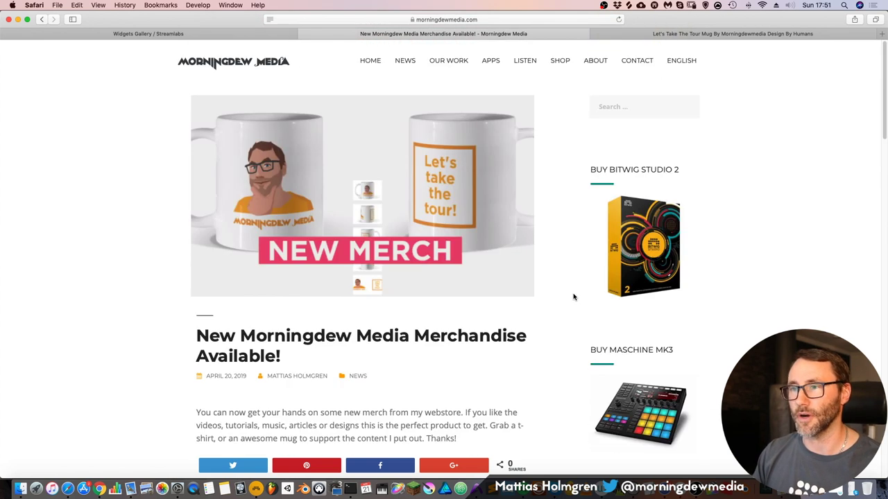